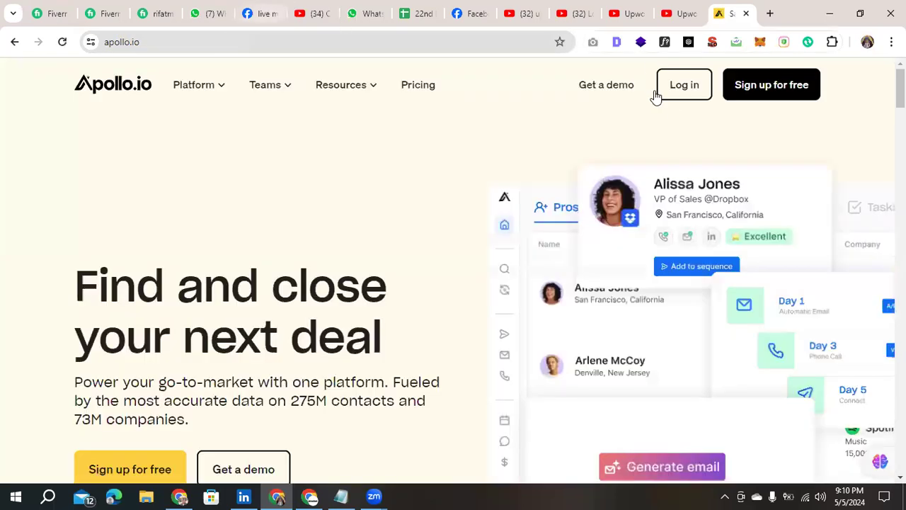
Step: Log in to Apollo, then open the people search with its list of filters
left_click(686, 85)
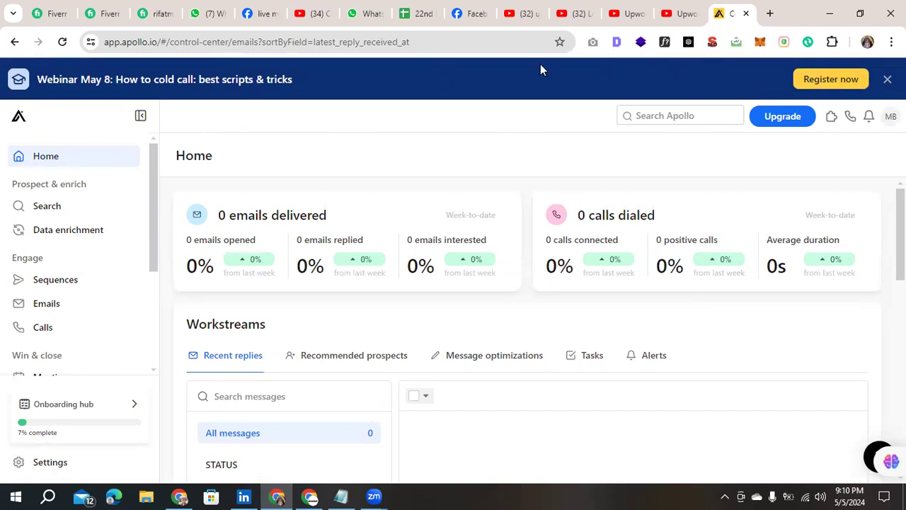
left_click(887, 78)
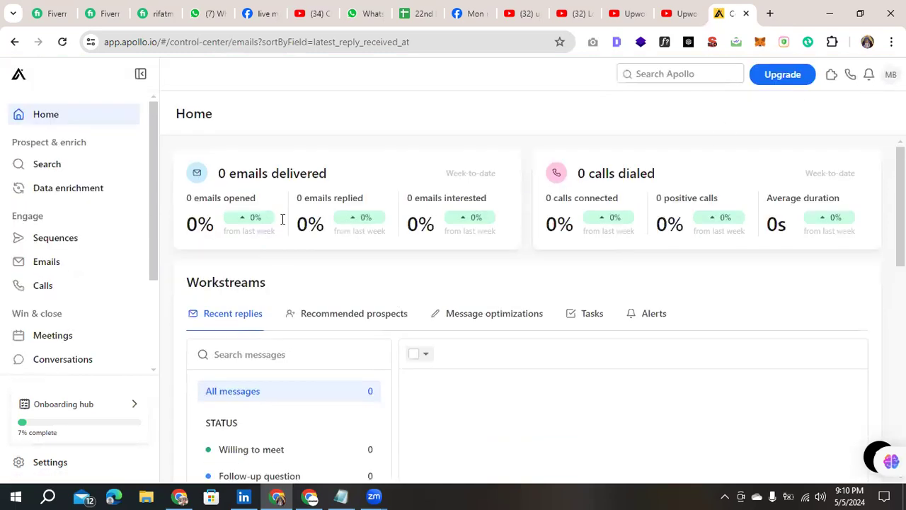
left_click(74, 168)
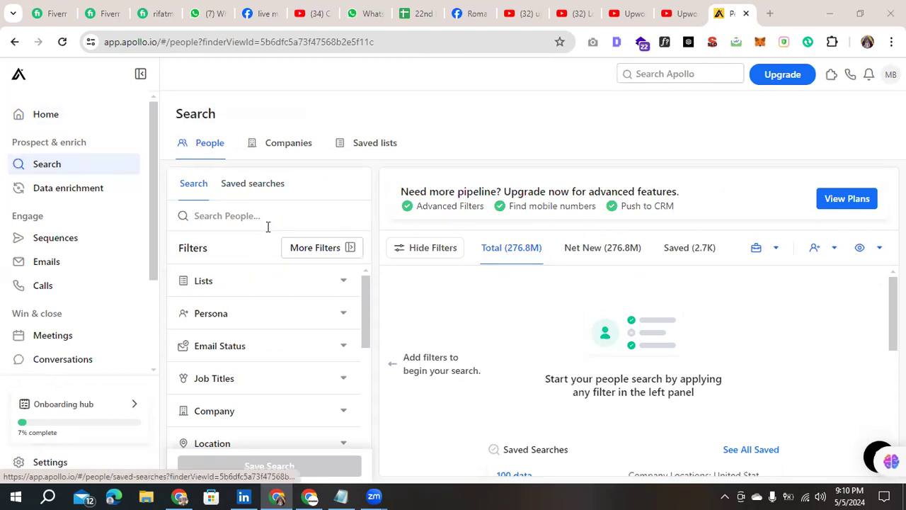
scroll(228, 304, "down", 2)
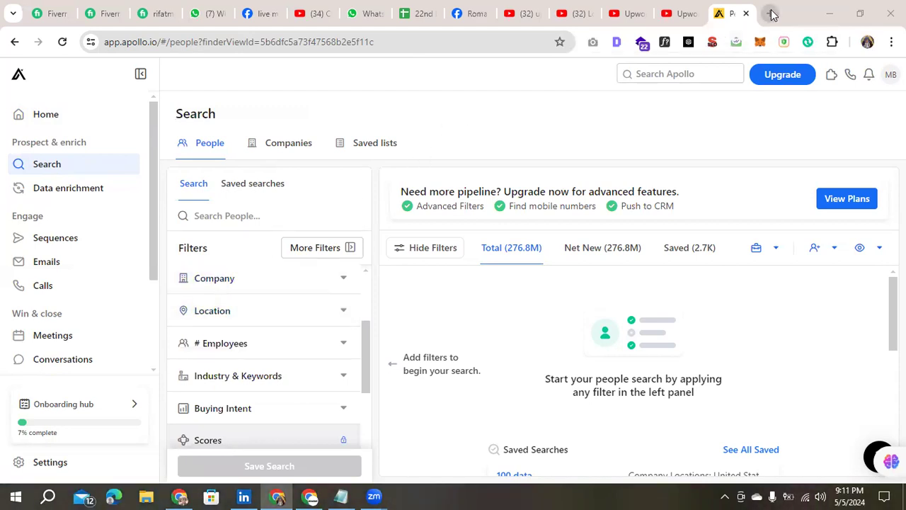
Step: Search Google in a new browser tab for "top ecommerce company in usa"
left_click(771, 13)
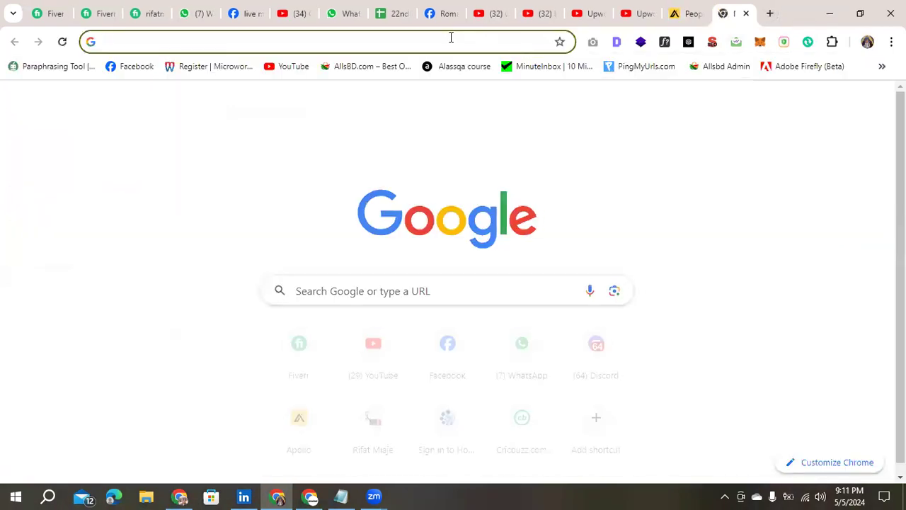
left_click(448, 46)
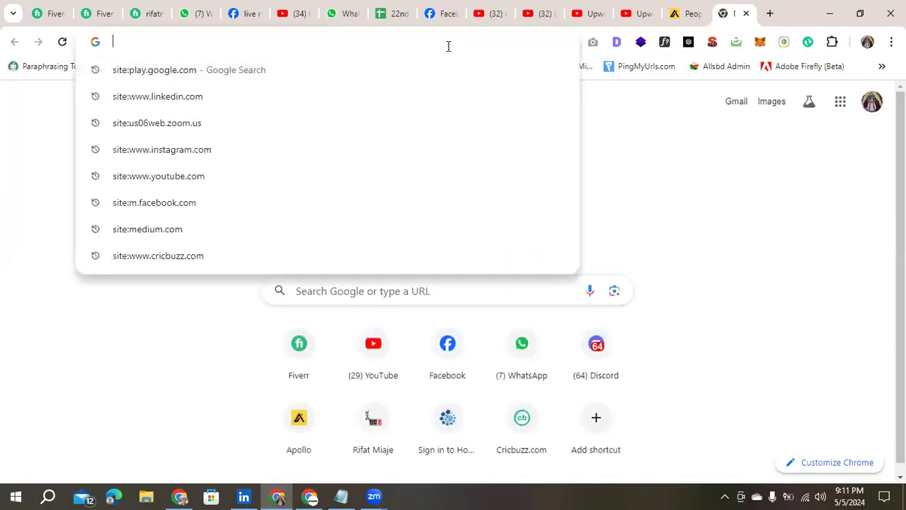
type("e")
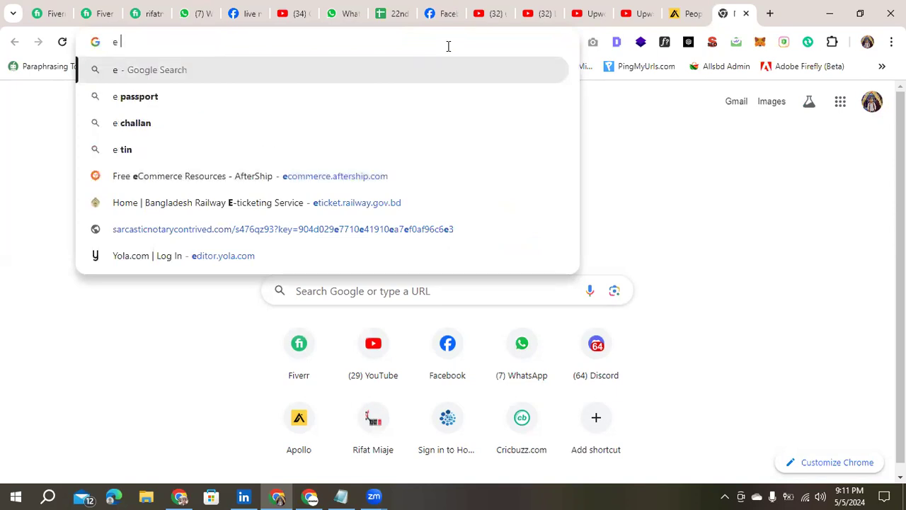
key("BackSpace")
key("BackSpace")
type("top")
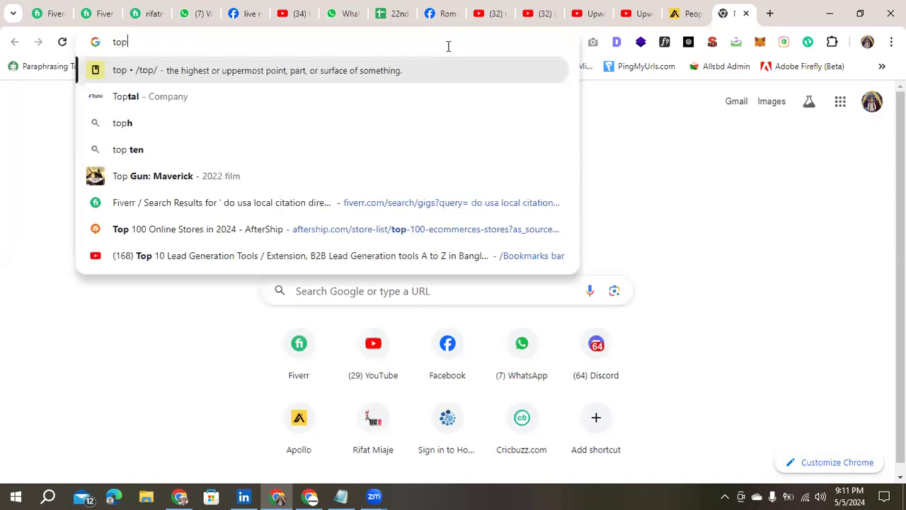
type(" e")
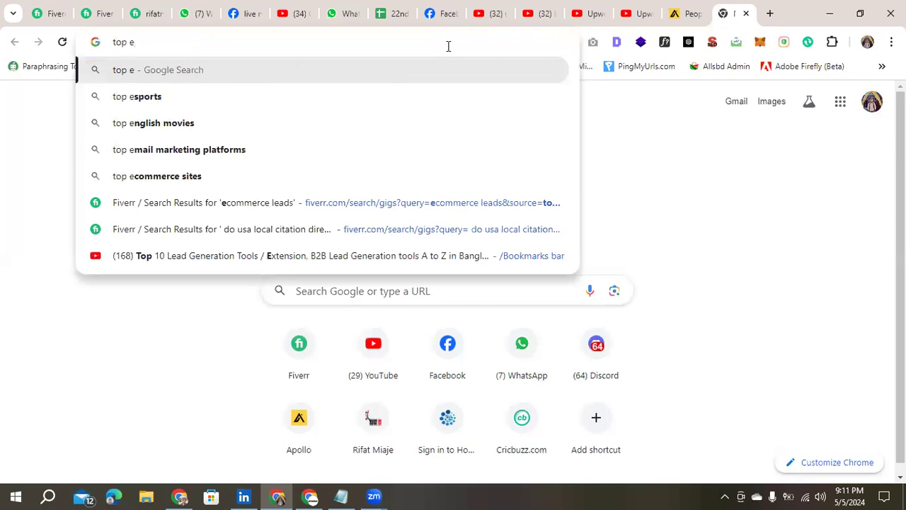
type("comm")
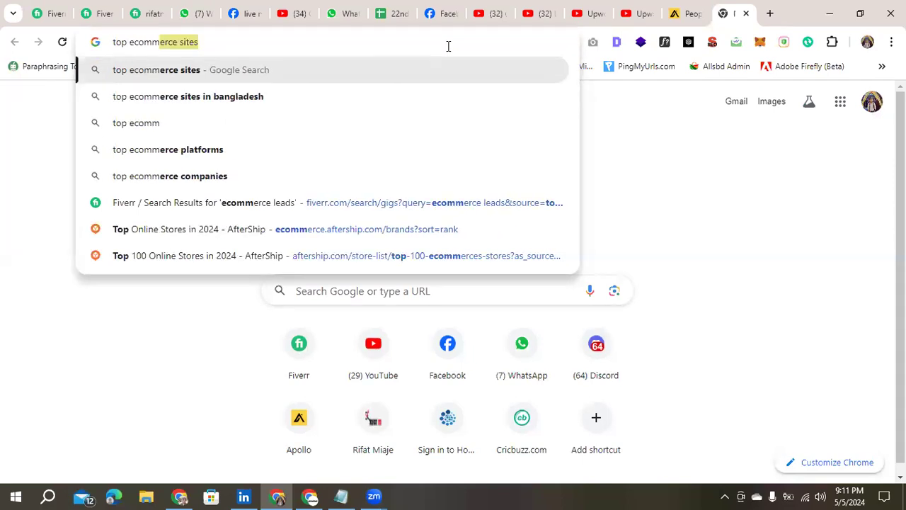
key("Right")
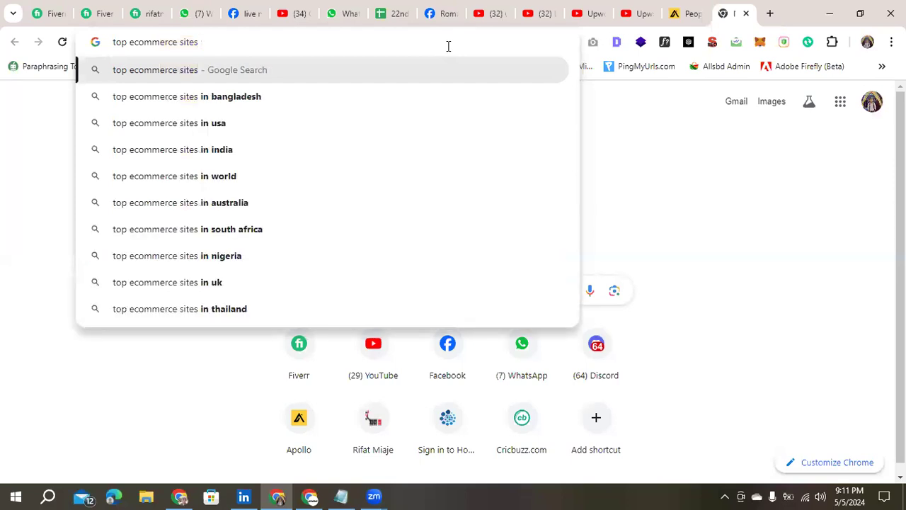
key("BackSpace")
key("BackSpace")
key("BackSpace")
key("BackSpace")
key("BackSpace")
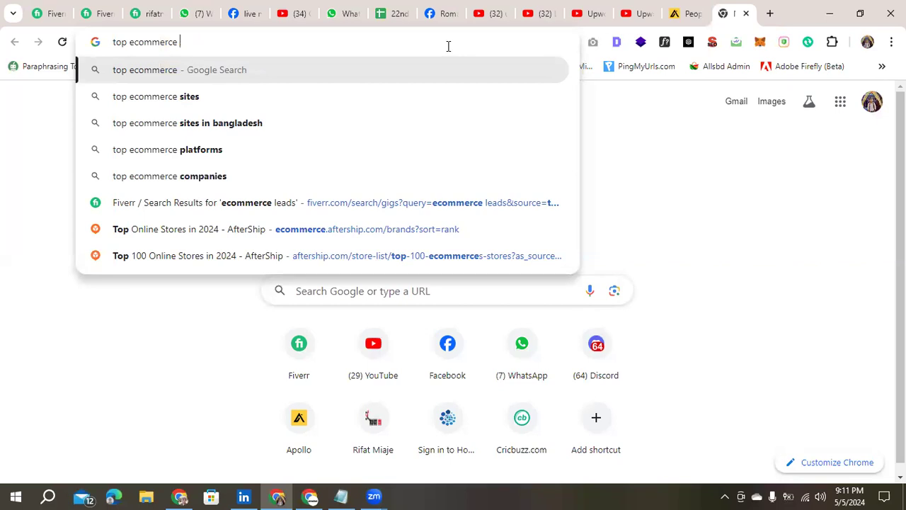
type("compa")
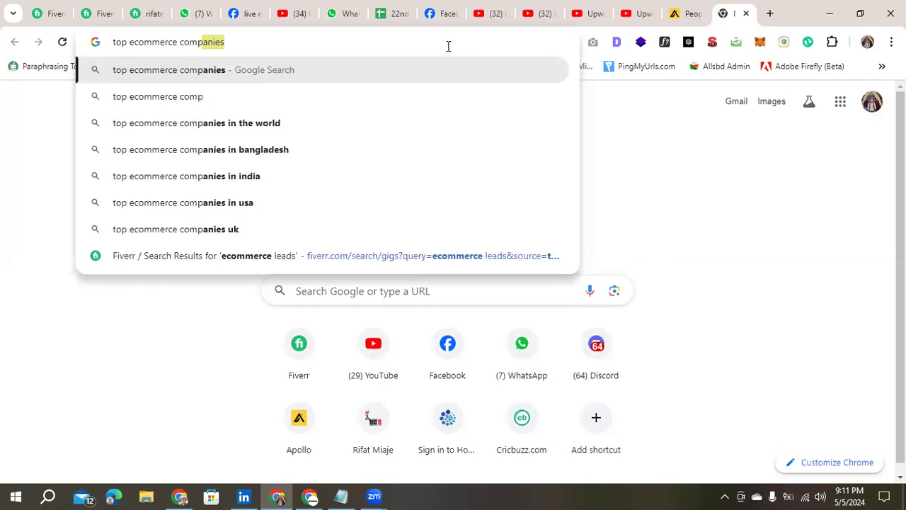
type("ny in")
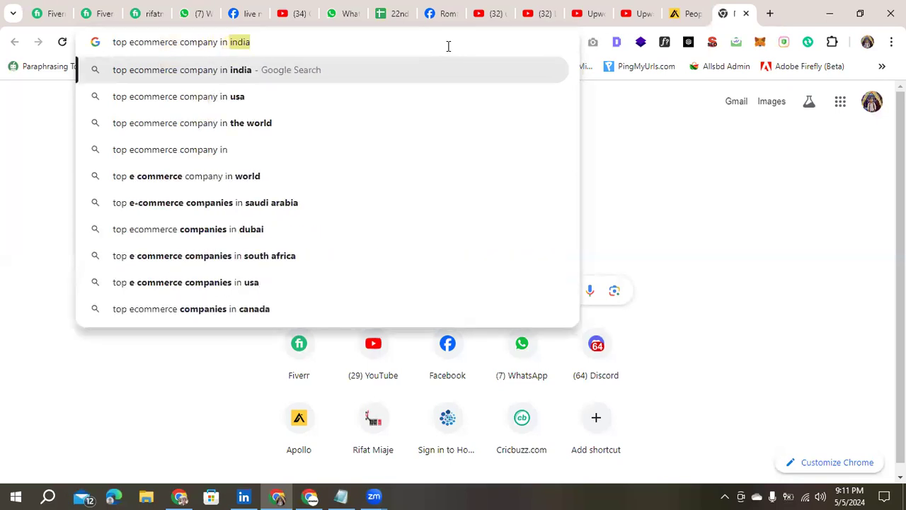
type(" usa")
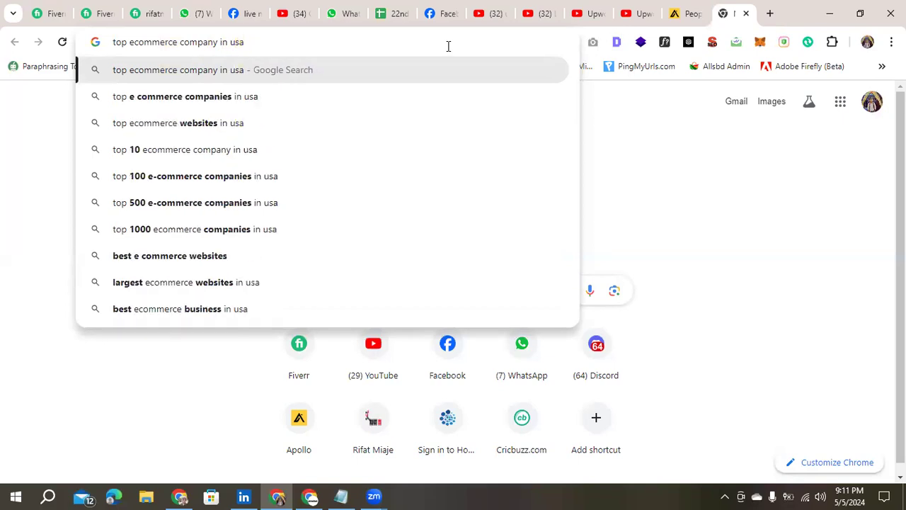
key("Return")
Step: Expand the full list of top ecommerce companies in the search results and look through the names
scroll(318, 202, "down", 2)
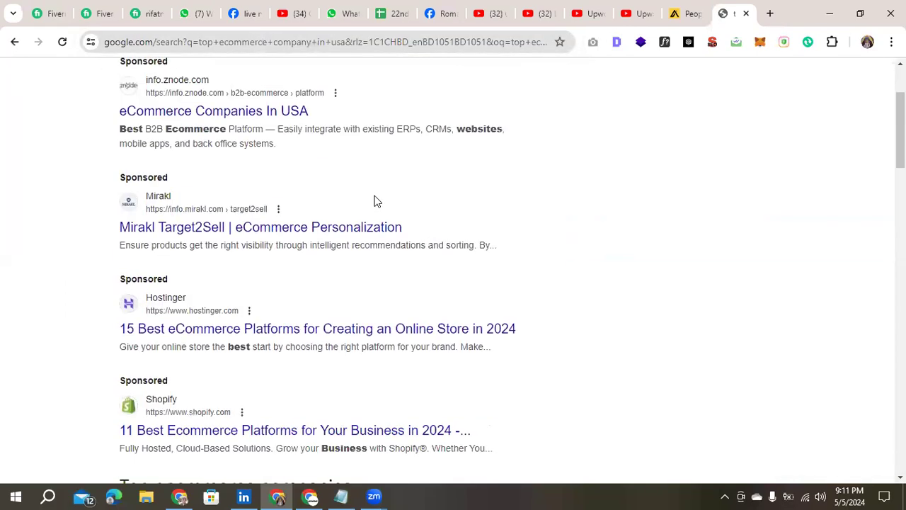
scroll(340, 269, "down", 3)
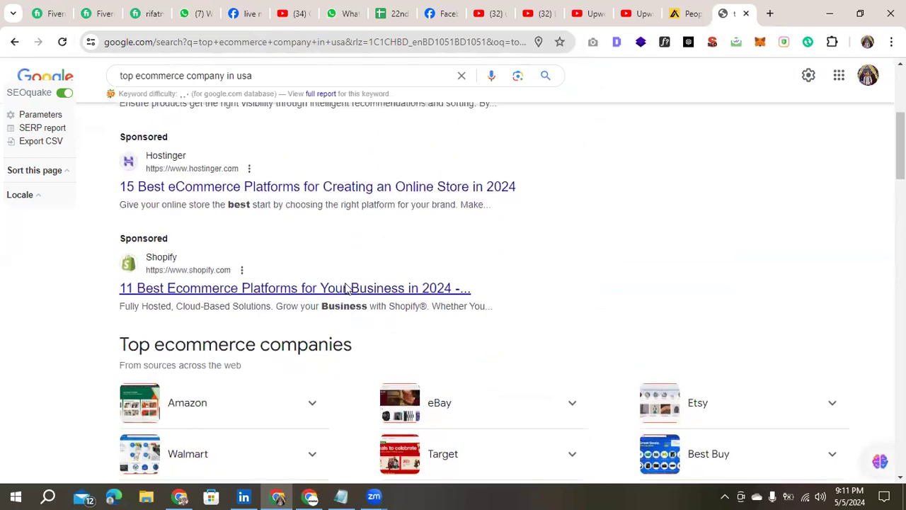
scroll(347, 287, "down", 3)
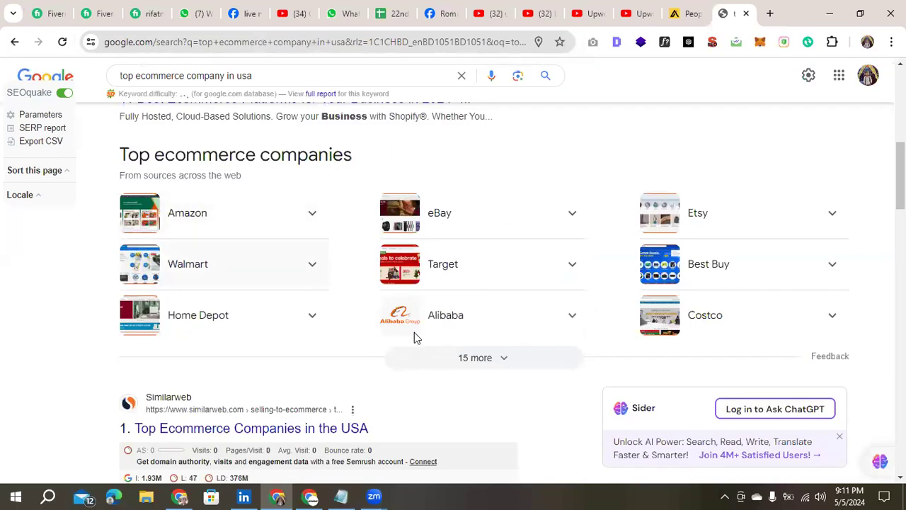
left_click(461, 359)
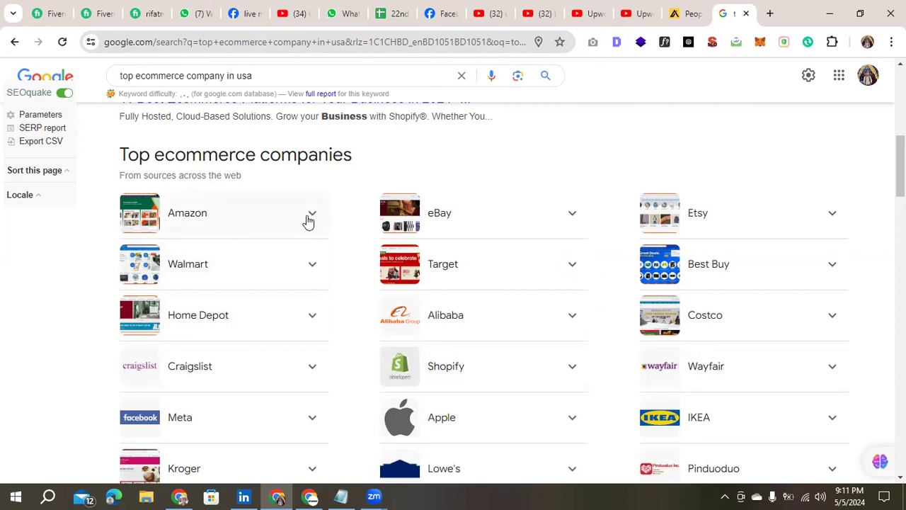
scroll(307, 222, "down", 5)
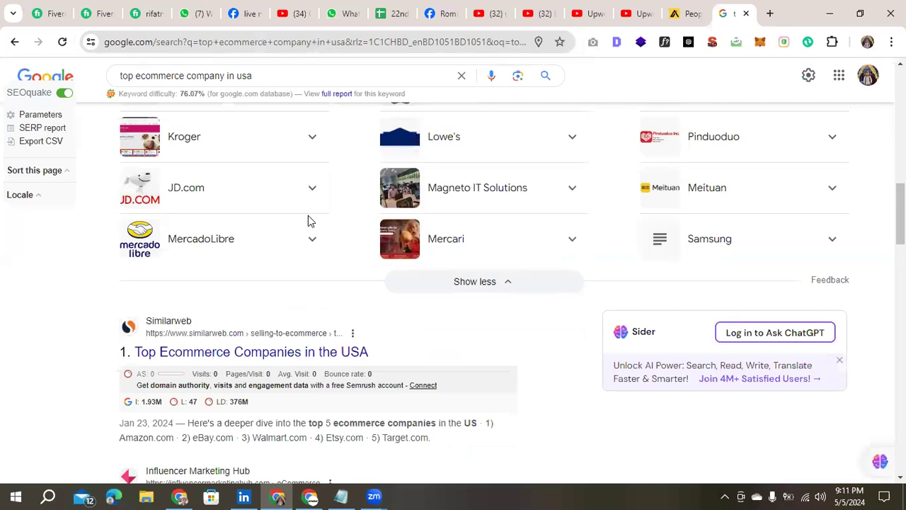
scroll(309, 224, "up", 3)
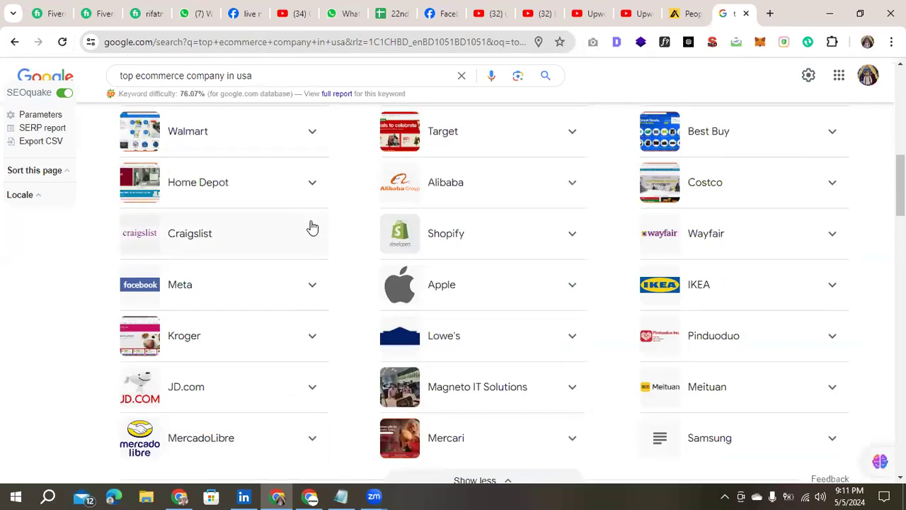
scroll(198, 188, "up", 1)
scroll(201, 195, "up", 3)
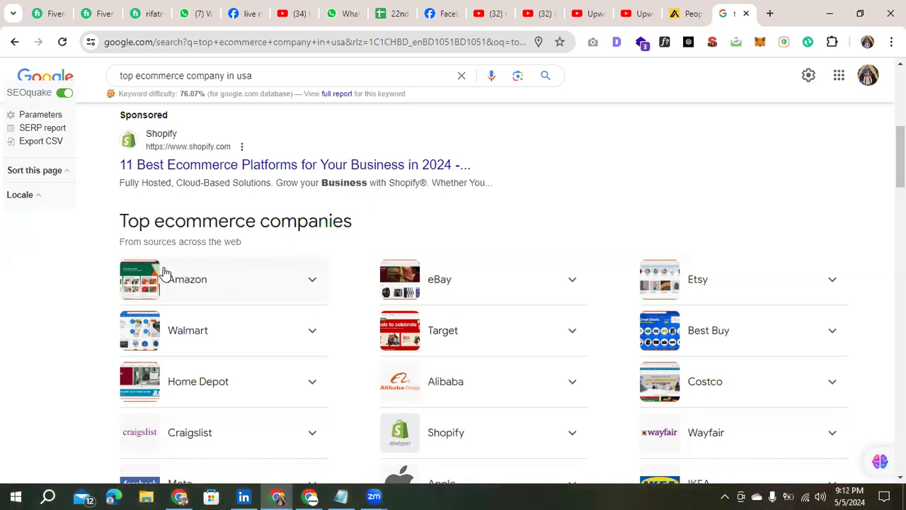
Step: Copy the company name "Amazon" from the list of top ecommerce companies
left_click_drag(170, 274, 210, 282)
right_click(196, 284)
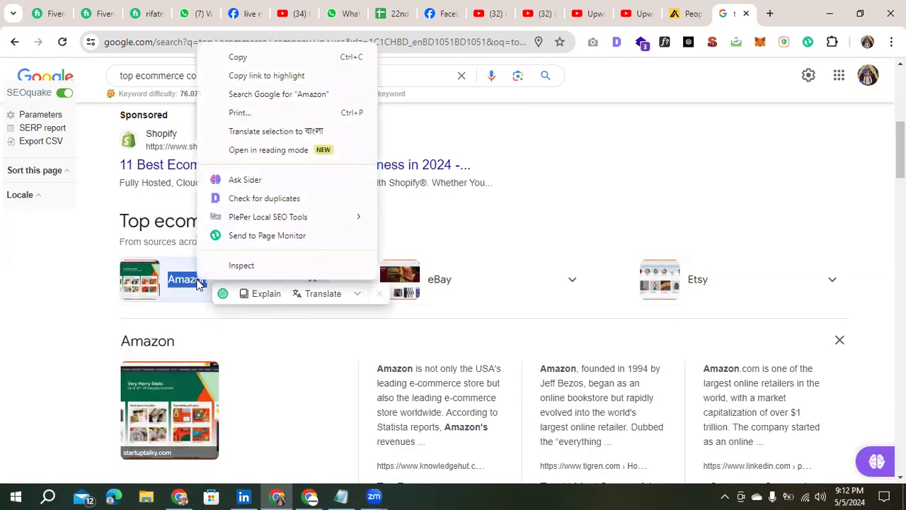
left_click(259, 62)
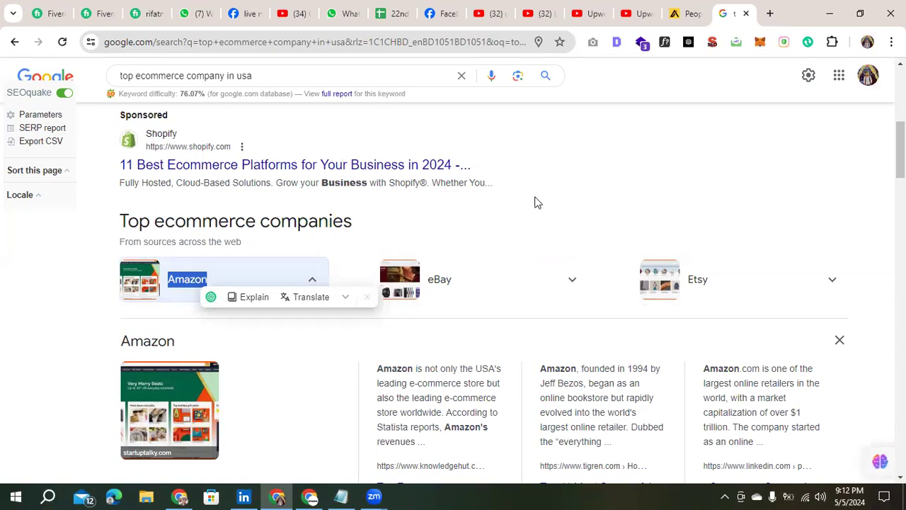
left_click(578, 148)
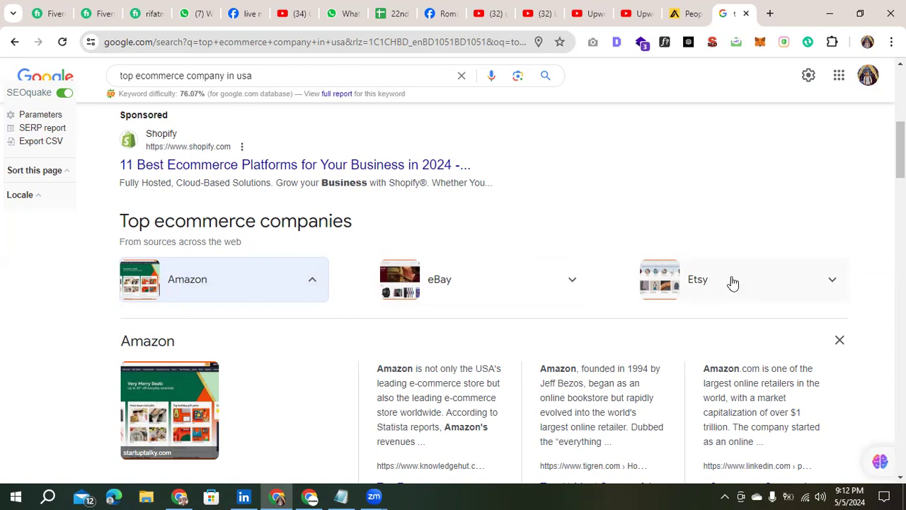
Step: Return to Apollo's people search and open the Company filter's "Is any of" field for entering companies
left_click(685, 15)
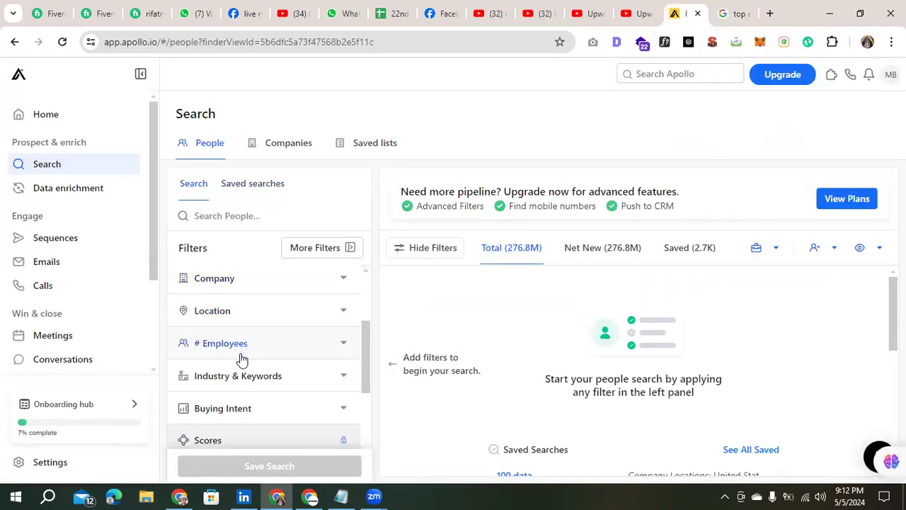
scroll(241, 359, "down", 1)
scroll(240, 360, "down", 4)
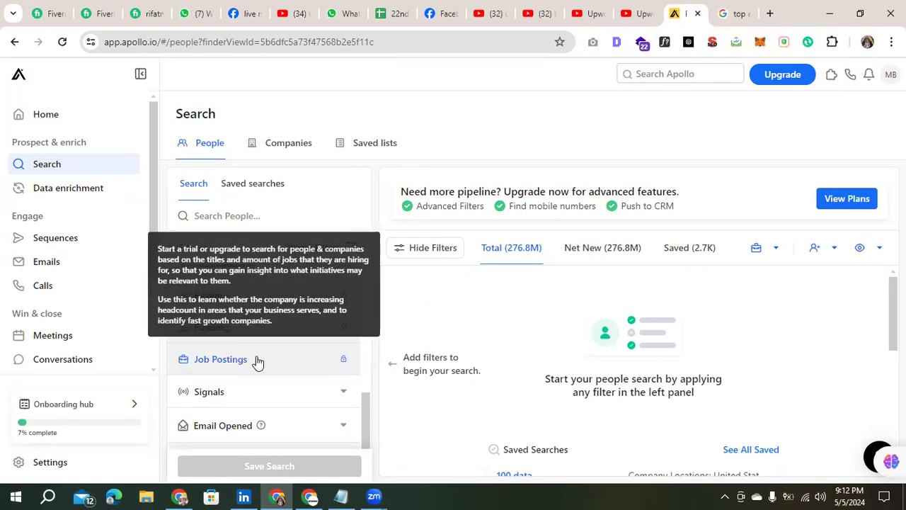
scroll(251, 333, "up", 5)
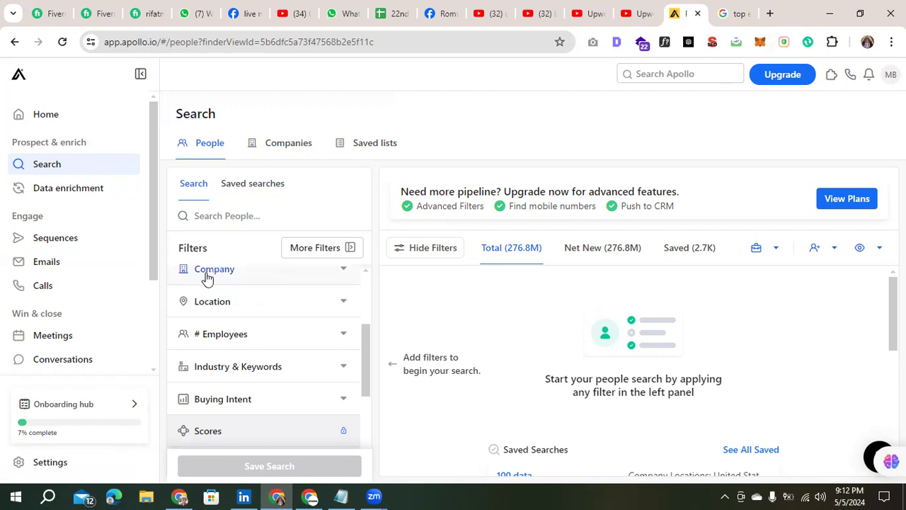
left_click(251, 275)
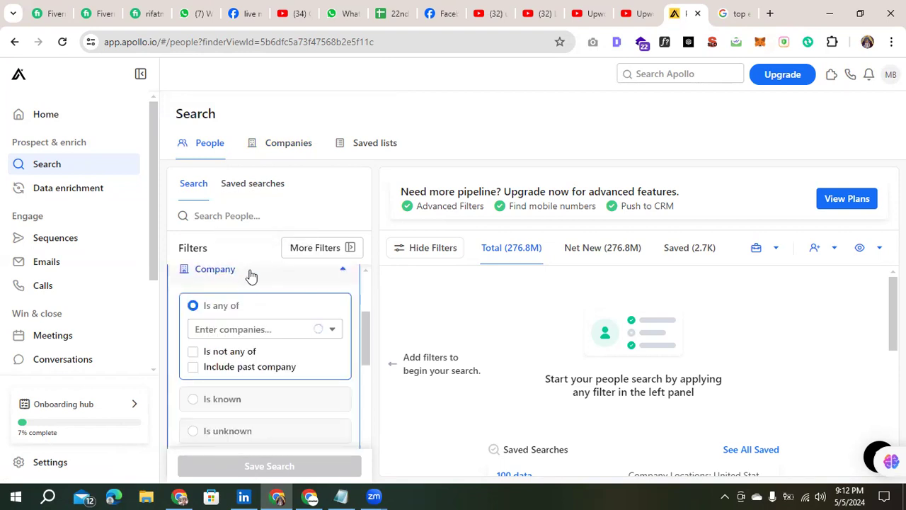
left_click(235, 331)
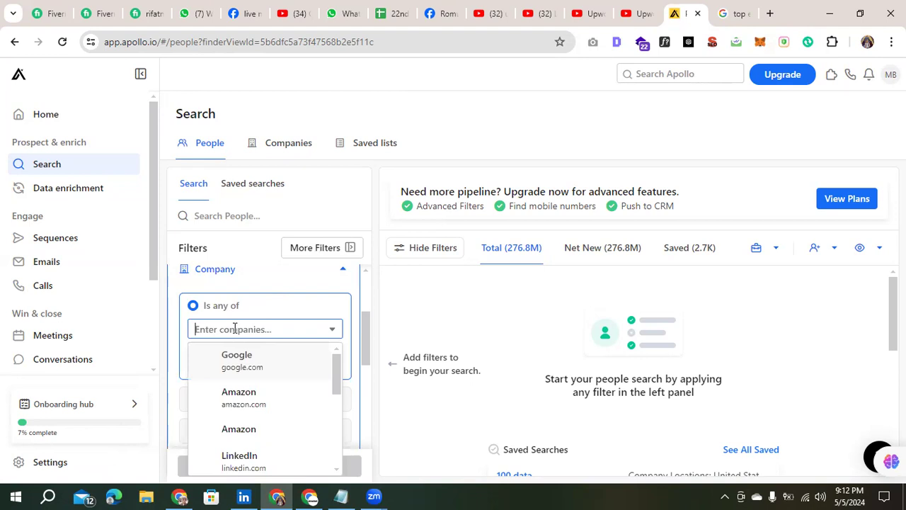
right_click(236, 333)
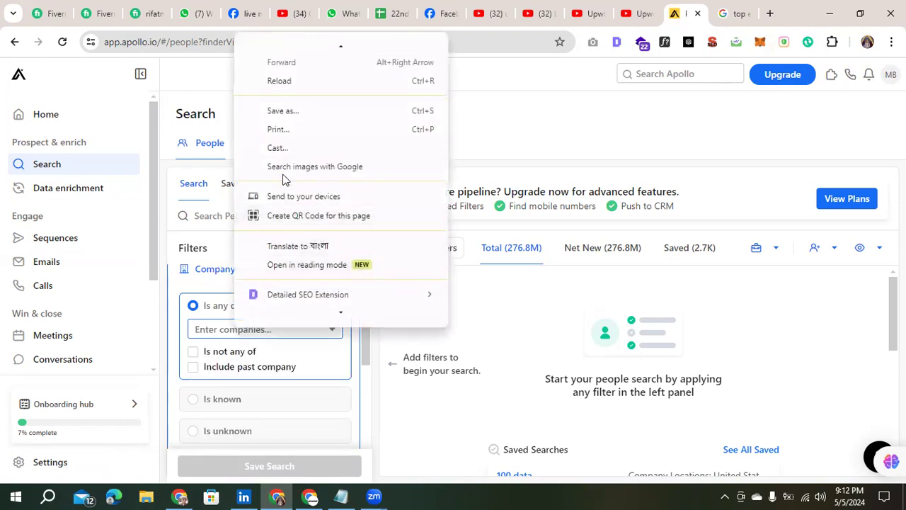
left_click(203, 332)
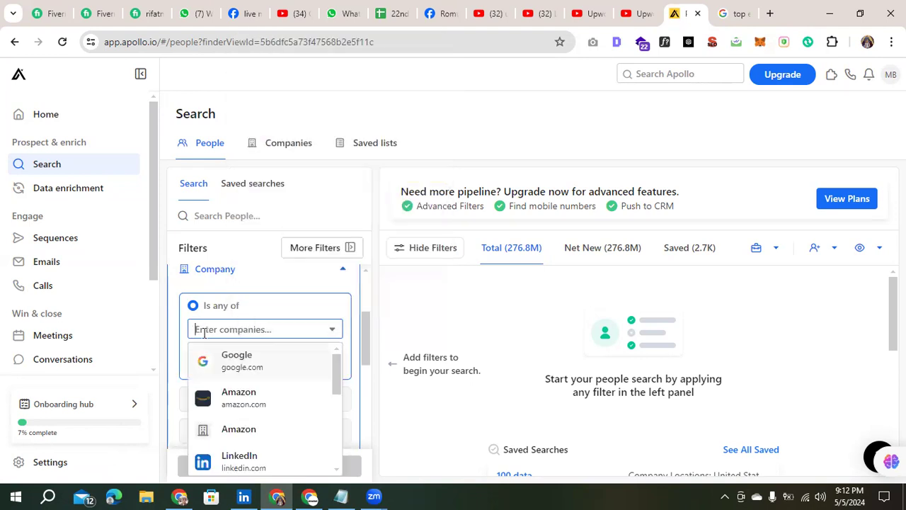
Step: Go back to the Google list of top ecommerce companies, look through the names and pick out Walmart
left_click(729, 15)
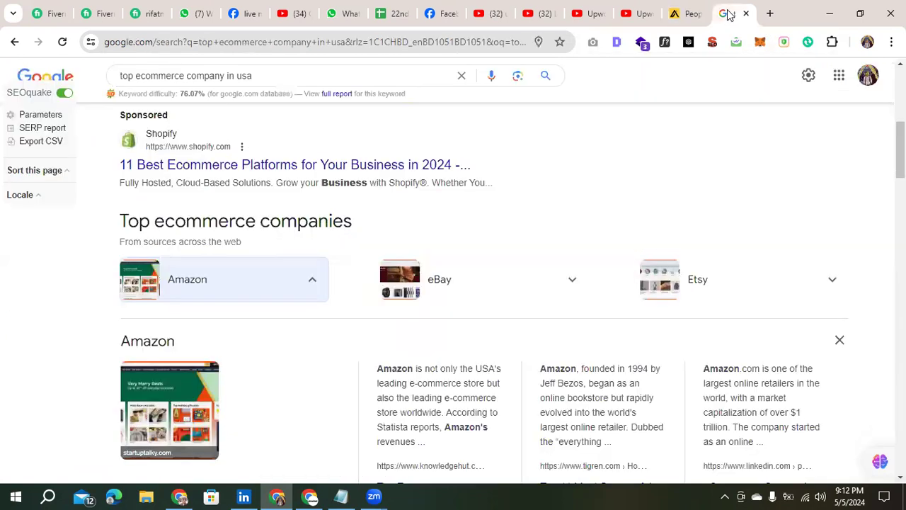
scroll(449, 243, "up", 3)
scroll(448, 241, "down", 9)
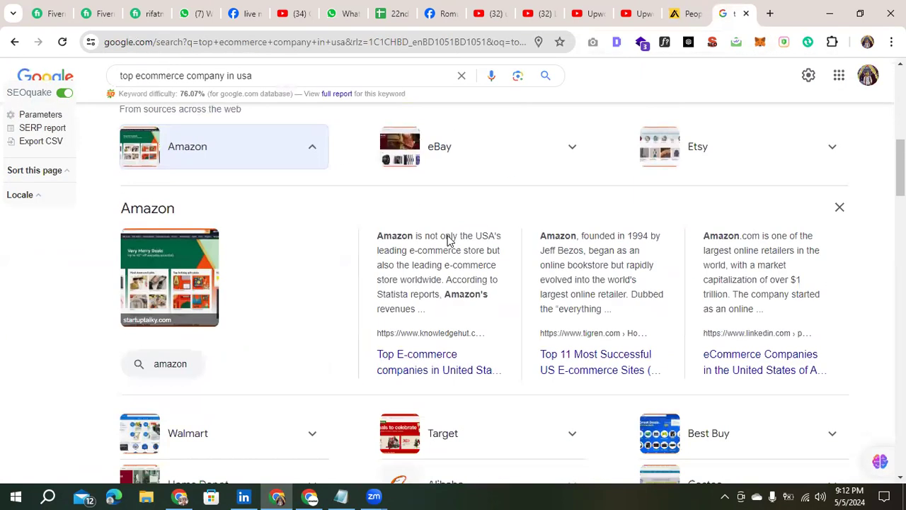
scroll(448, 238, "up", 3)
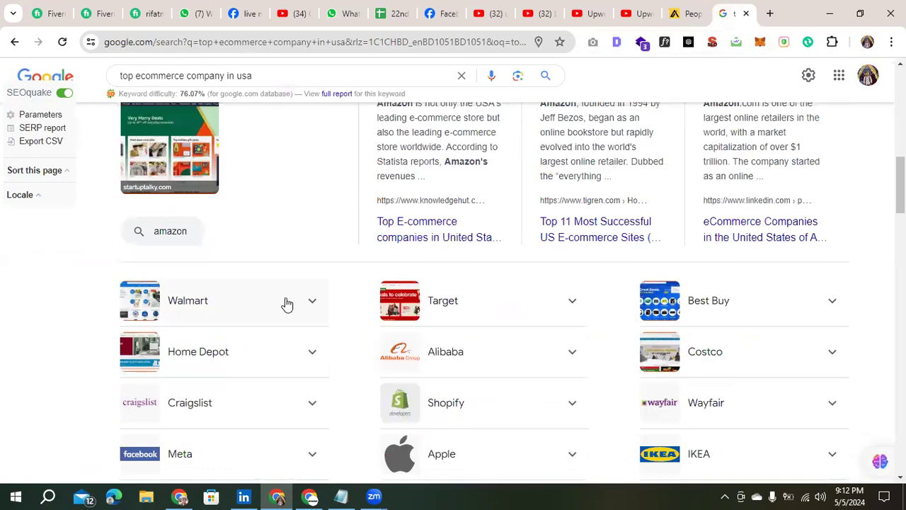
scroll(287, 305, "down", 4)
scroll(287, 304, "up", 4)
left_click_drag(213, 300, 170, 302)
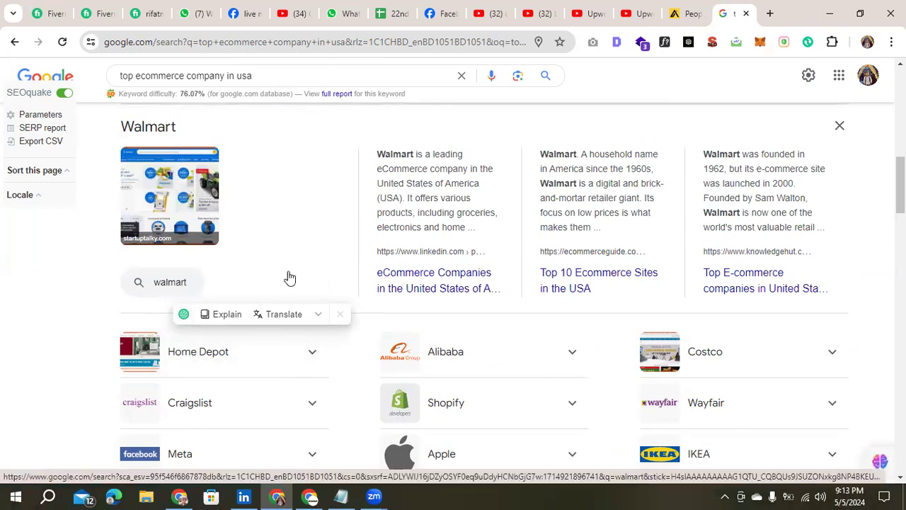
Step: Return to Apollo and filter the people search by the company Walmart (walmart.com)
left_click(685, 13)
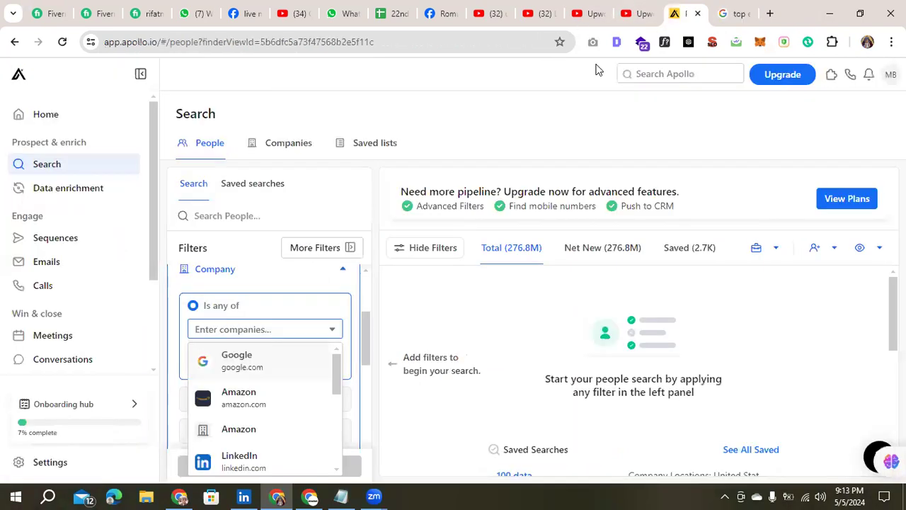
left_click(247, 328)
type("walmar")
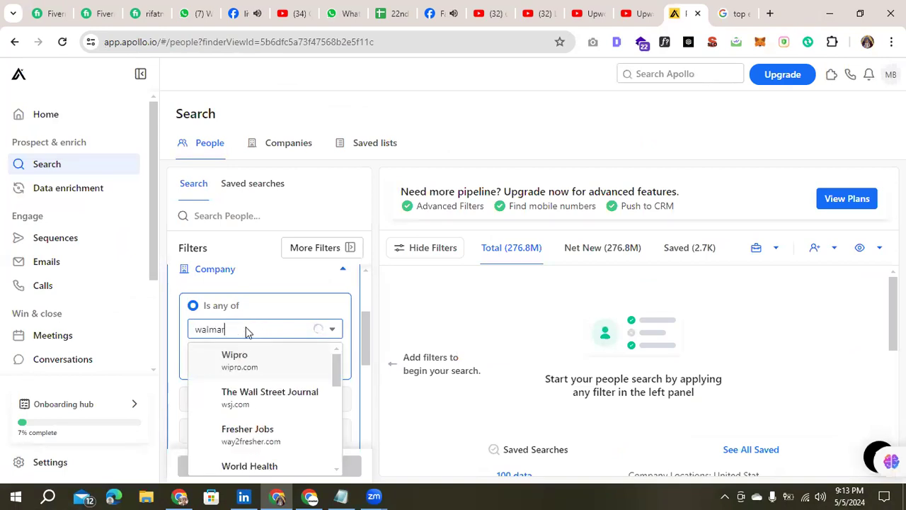
type("t")
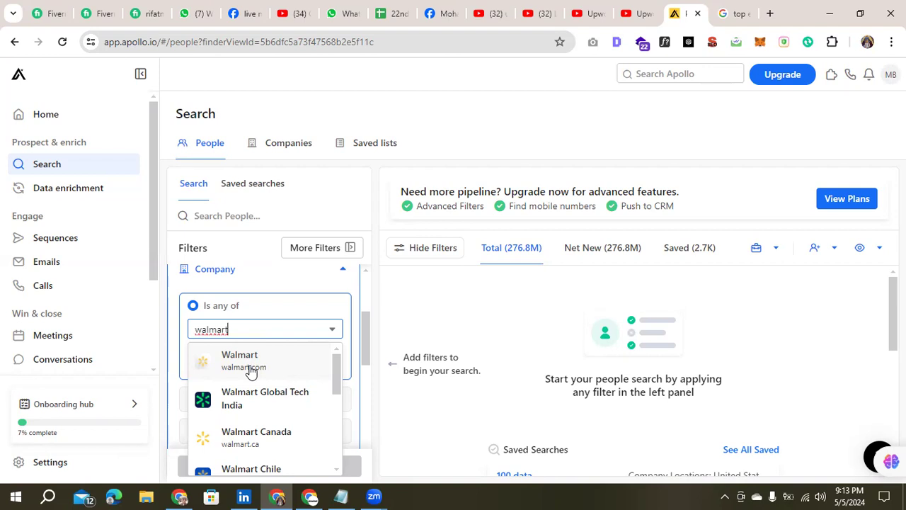
left_click(250, 362)
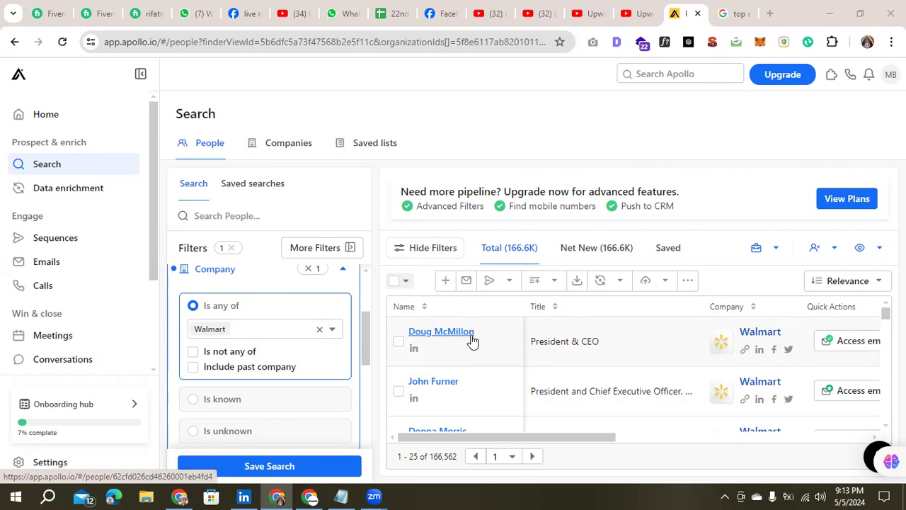
Step: Review the title, company and contact columns of the Walmart results, and show the link options for the first result's company website
left_click_drag(505, 439, 444, 440)
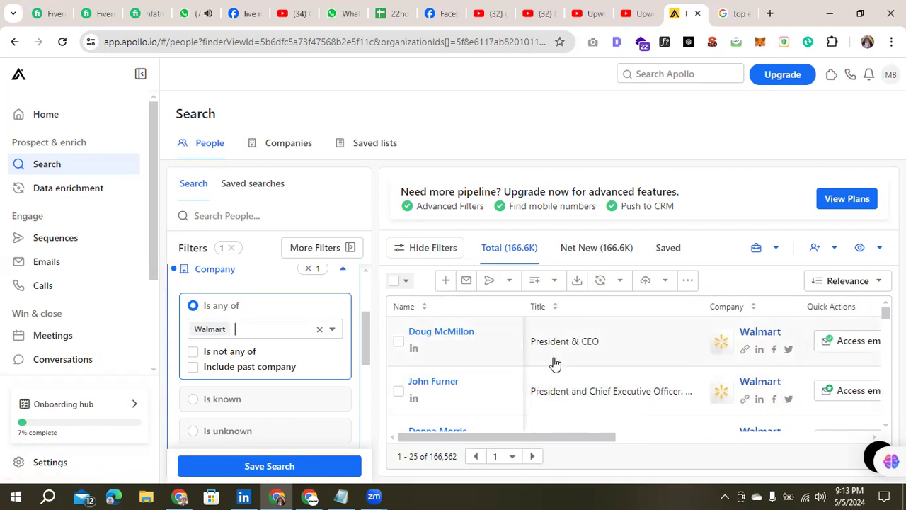
left_click_drag(570, 438, 636, 437)
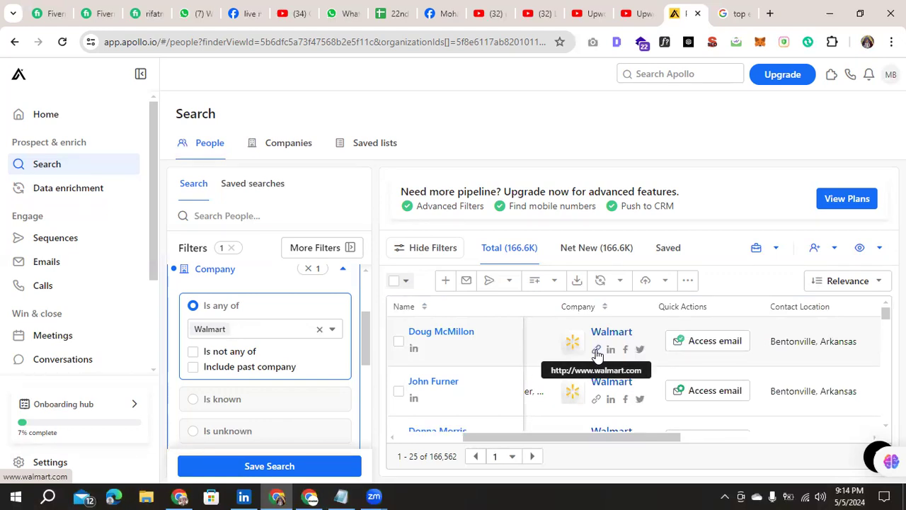
right_click(597, 352)
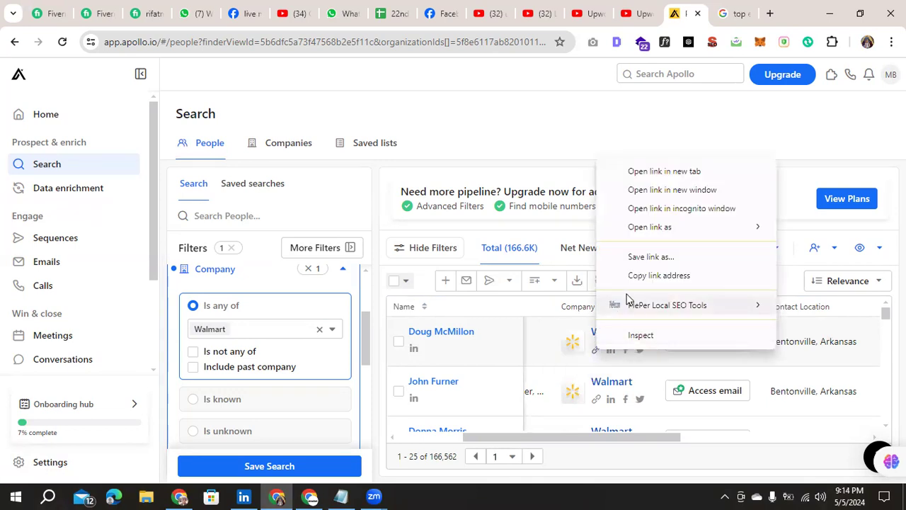
Step: Open the profile details of Walmart's President & CEO and examine the work history and company research information
left_click(546, 356)
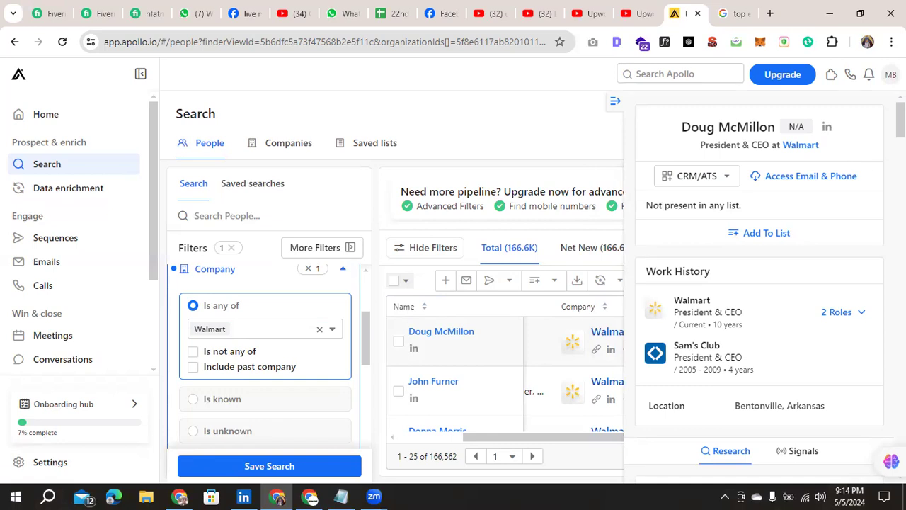
scroll(760, 283, "down", 3)
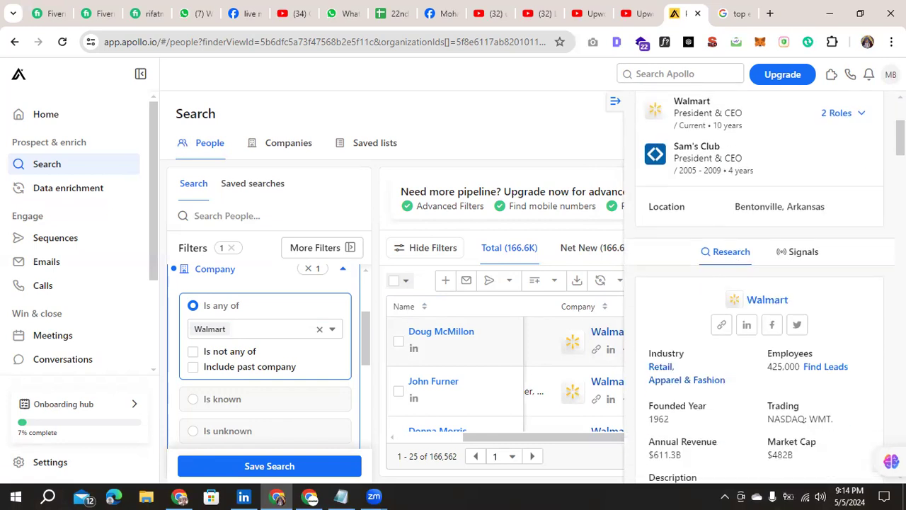
scroll(760, 283, "down", 3)
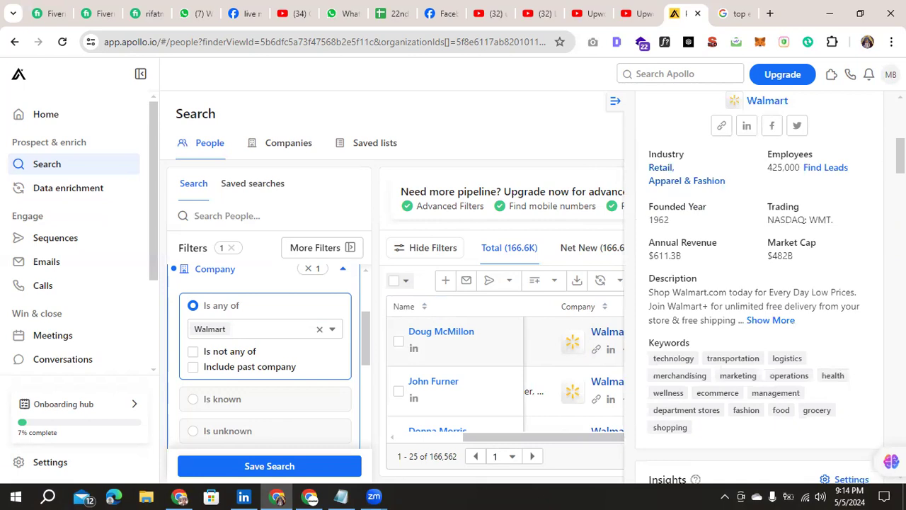
scroll(759, 283, "up", 5)
scroll(759, 283, "down", 4)
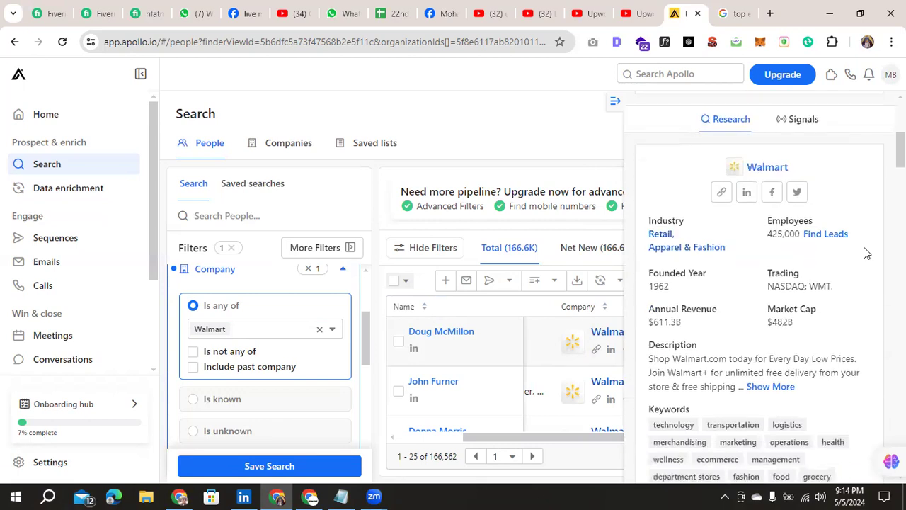
scroll(711, 256, "up", 4)
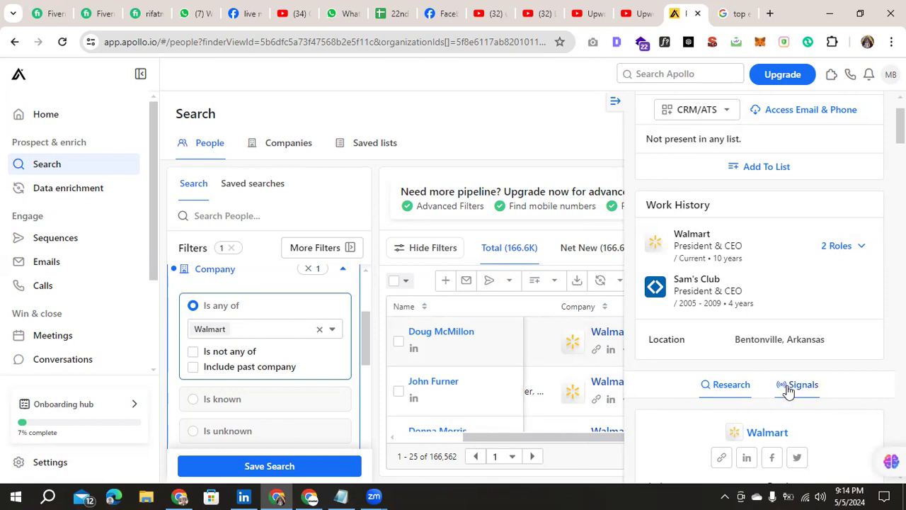
left_click(868, 251)
left_click(868, 251)
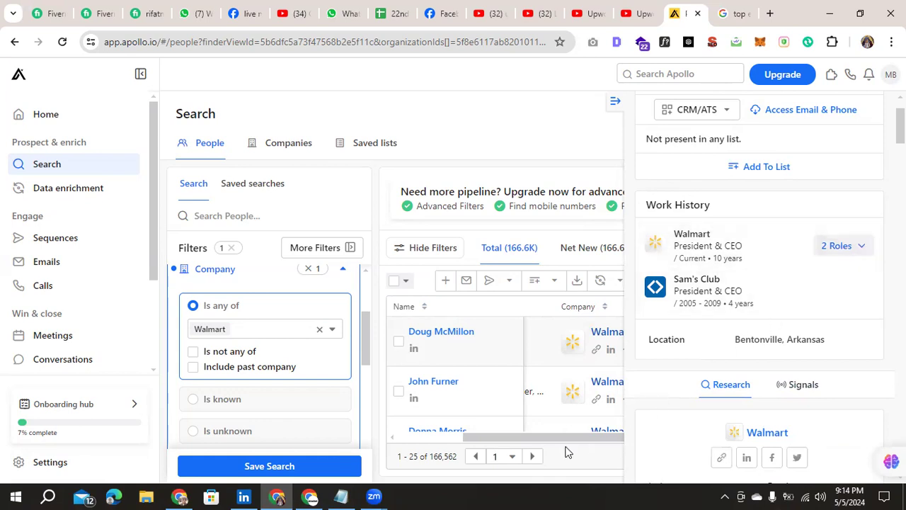
Step: Access the email of Walmart's President & CEO from the results and cancel creating a sequence
mouse_move(573, 437)
left_mouse_down()
mouse_move(620, 437)
mouse_move(534, 441)
mouse_move(592, 427)
mouse_move(586, 431)
left_mouse_up()
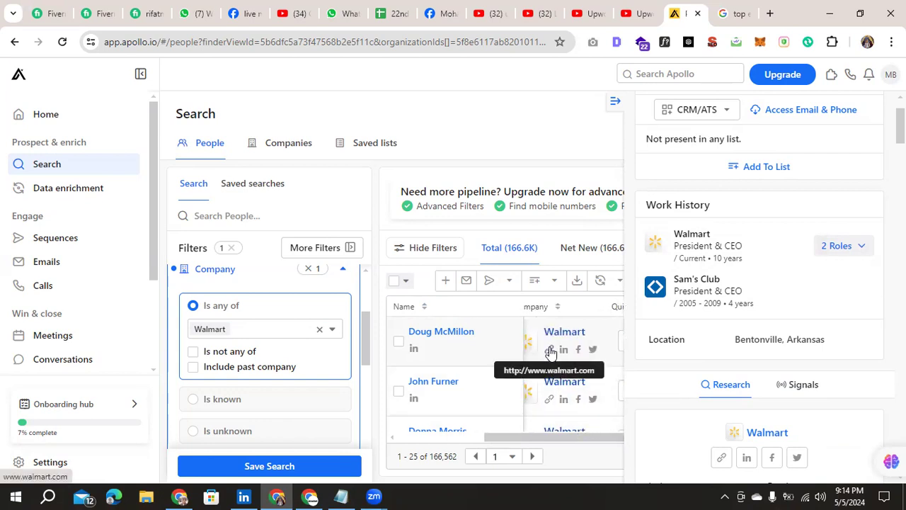
right_click(593, 354)
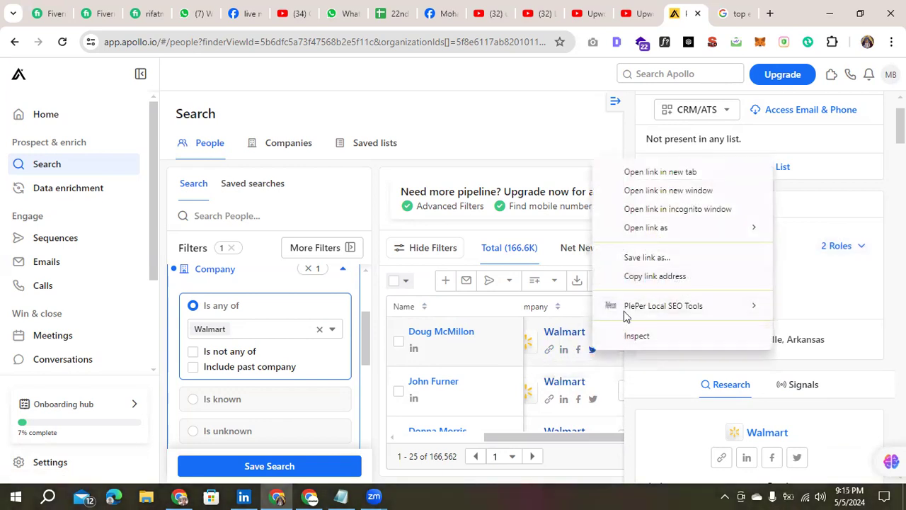
left_click_drag(589, 435, 632, 434)
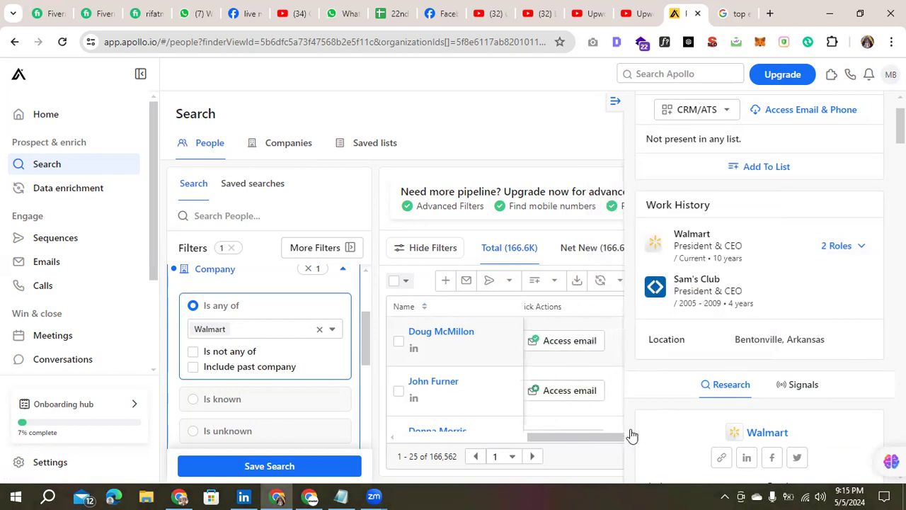
left_click(568, 342)
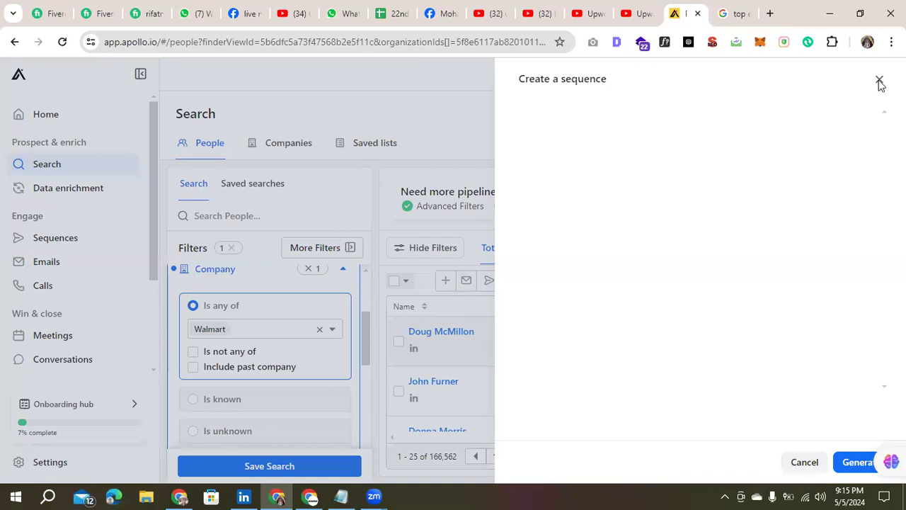
left_click(803, 464)
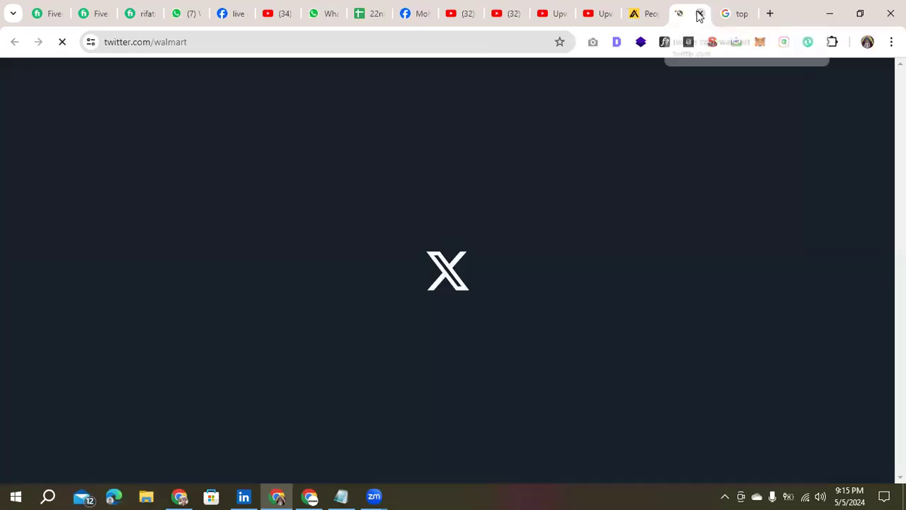
Step: Close Walmart's Twitter page and the open profile details of the President & CEO to get back to the full results
key("ctrl+w")
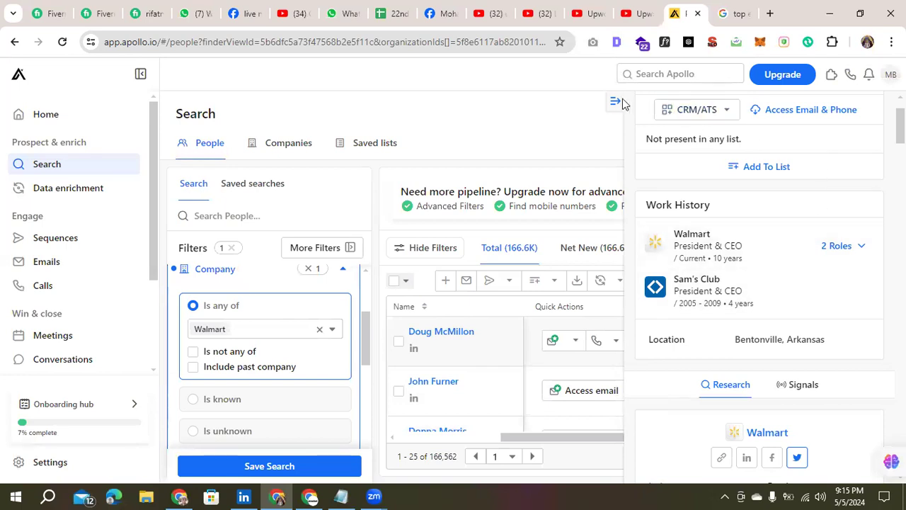
scroll(781, 257, "up", 1)
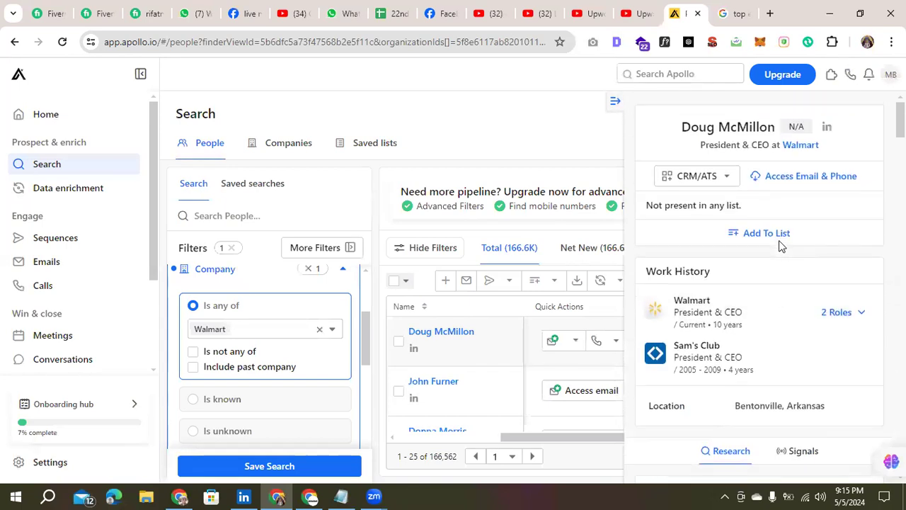
left_click(616, 104)
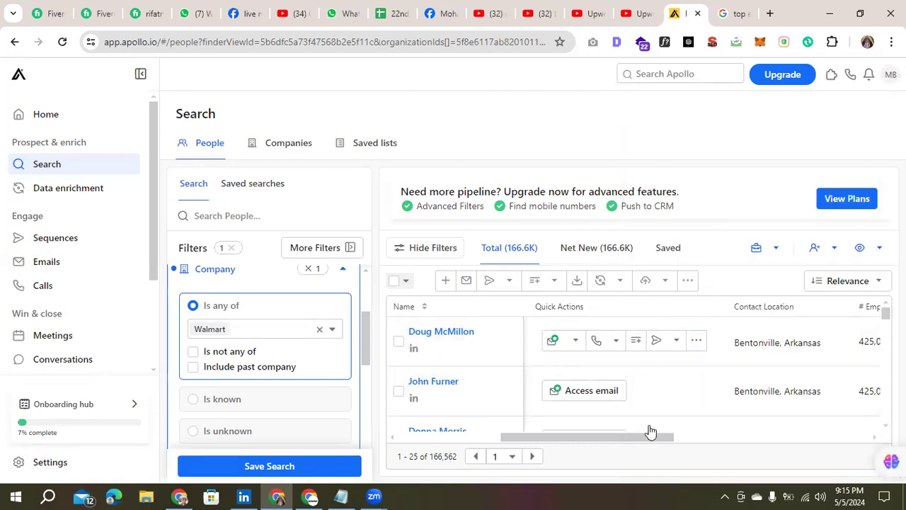
Step: Show the business email address of Walmart's President & CEO from the quick actions and highlight it
left_click_drag(650, 431, 650, 431)
scroll(630, 393, "up", 15)
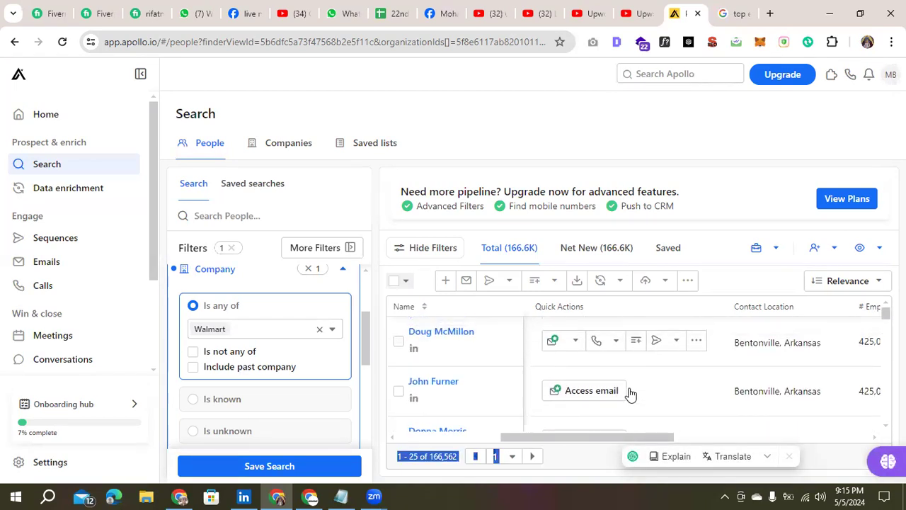
scroll(641, 433, "left", 5)
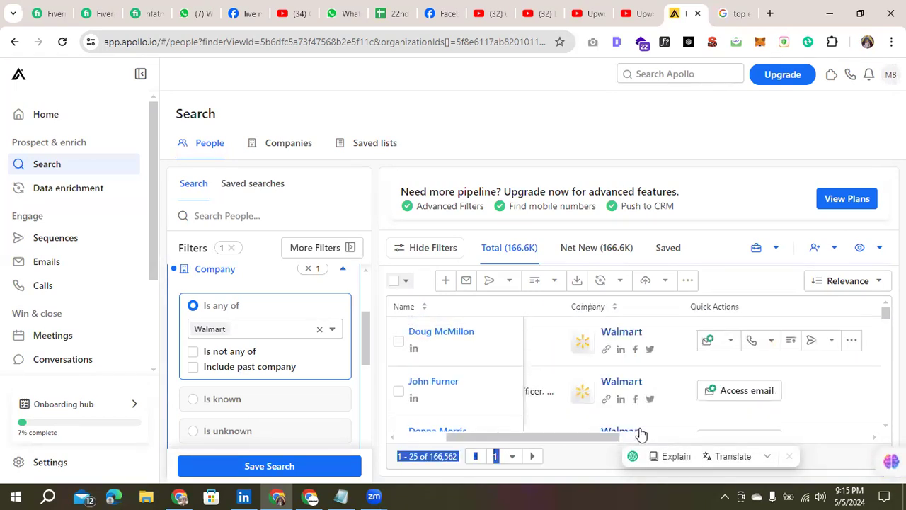
scroll(633, 411, "right", 3)
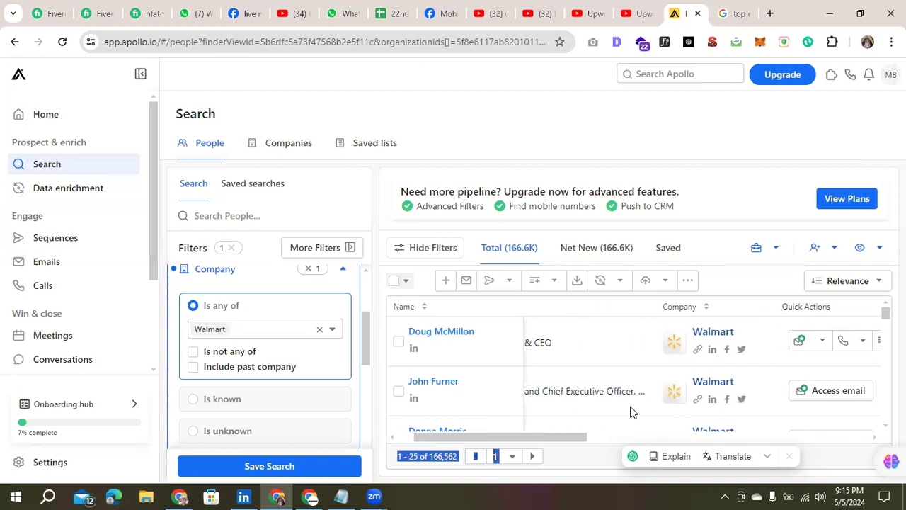
scroll(632, 434, "right", 5)
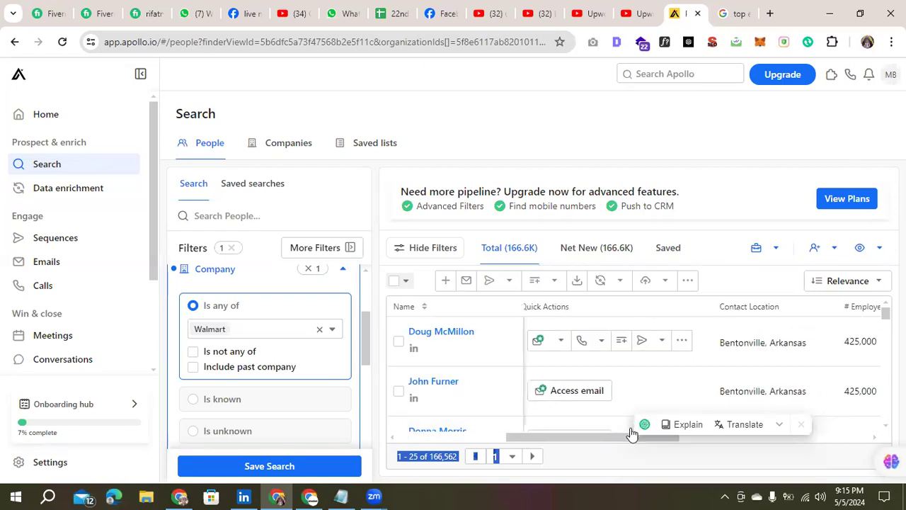
scroll(631, 432, "left", 2)
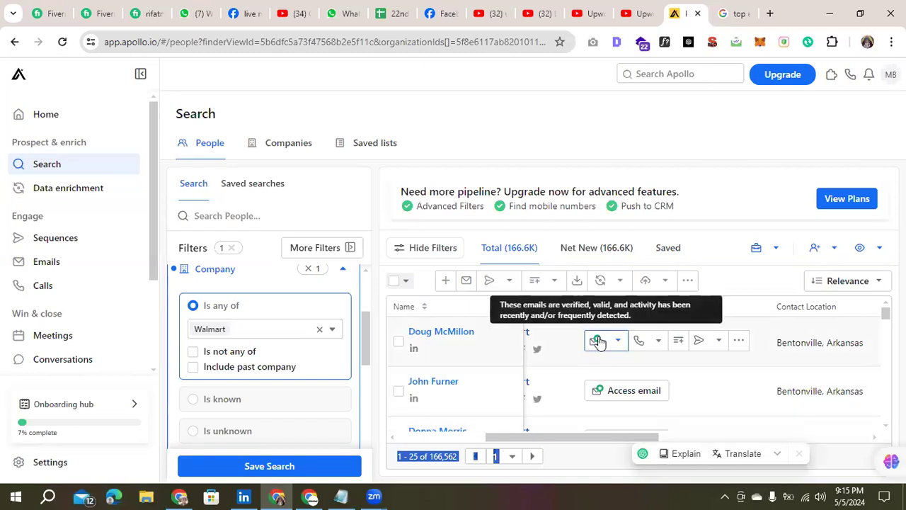
left_click(598, 342)
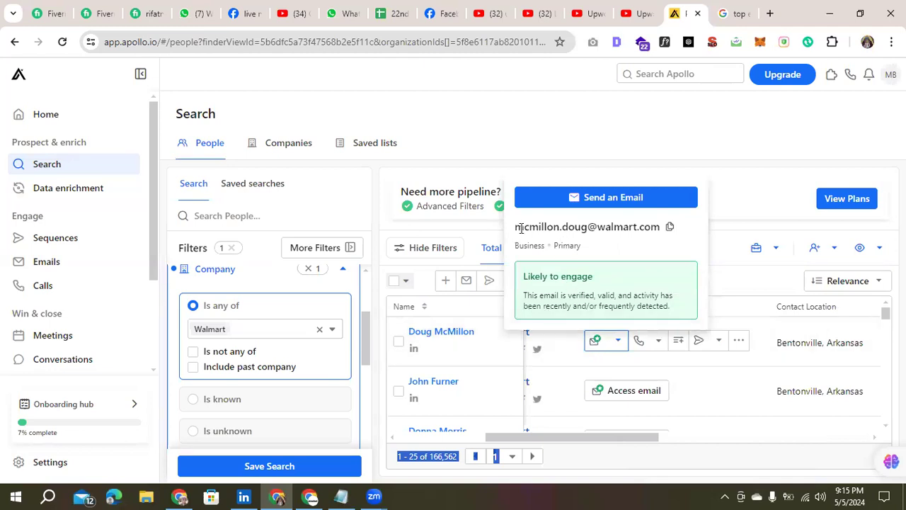
left_click_drag(517, 228, 630, 228)
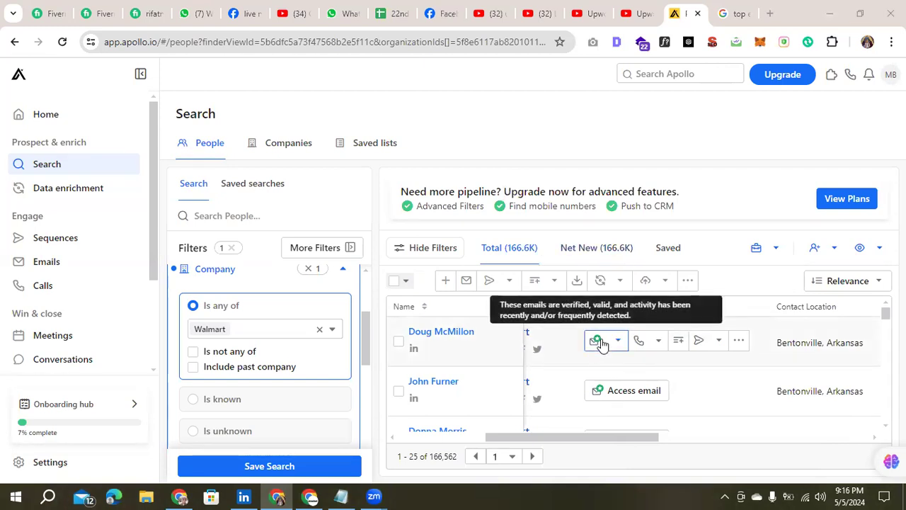
Step: View the HQ phone number for Walmart's President & CEO, then close the phone details
left_click(652, 346)
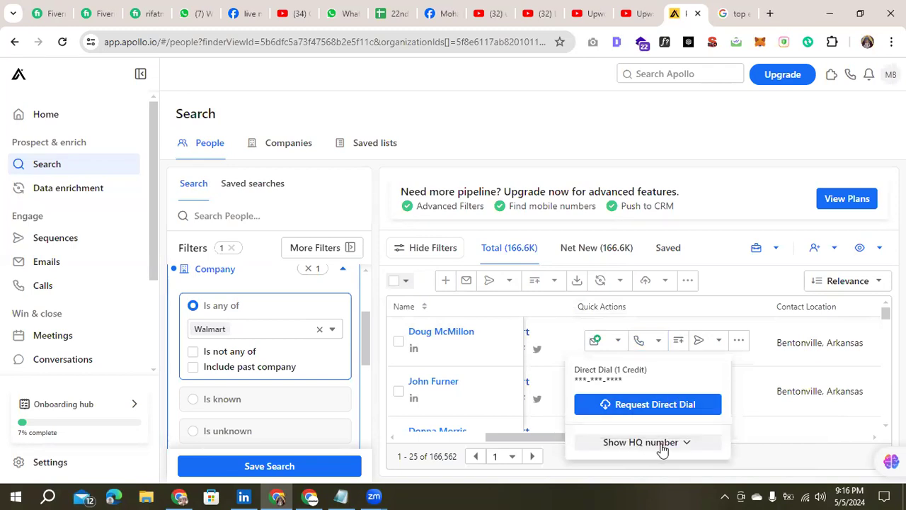
left_click(661, 445)
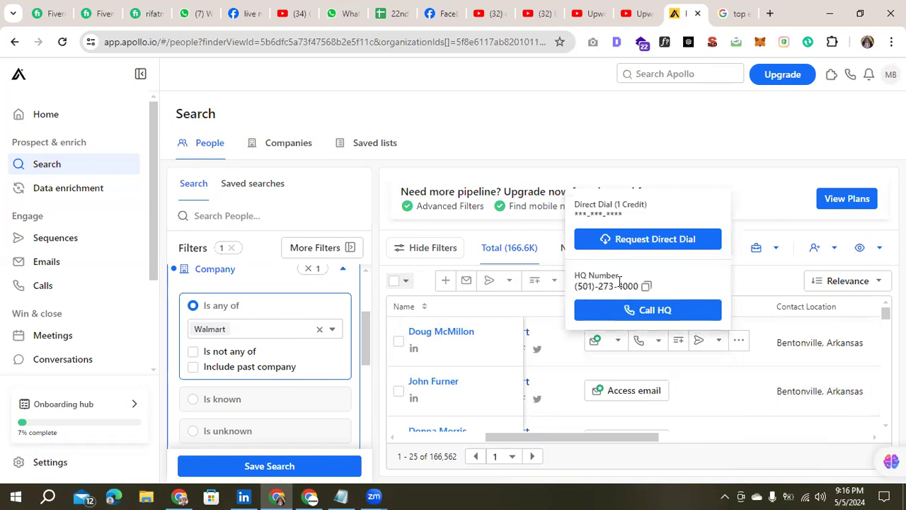
left_click(753, 163)
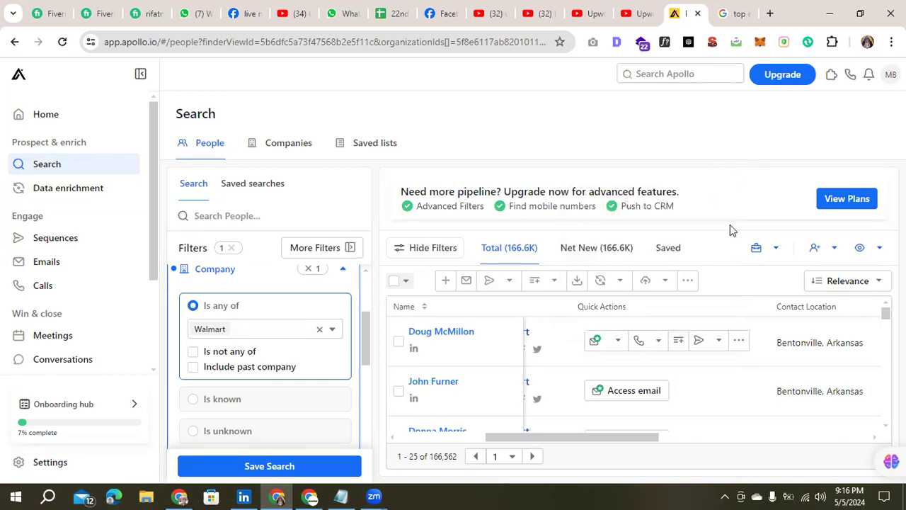
Step: Request the direct dial of Walmart's President & CEO, and check out the Do Not Call list screening settings before returning to the people results
left_click(658, 342)
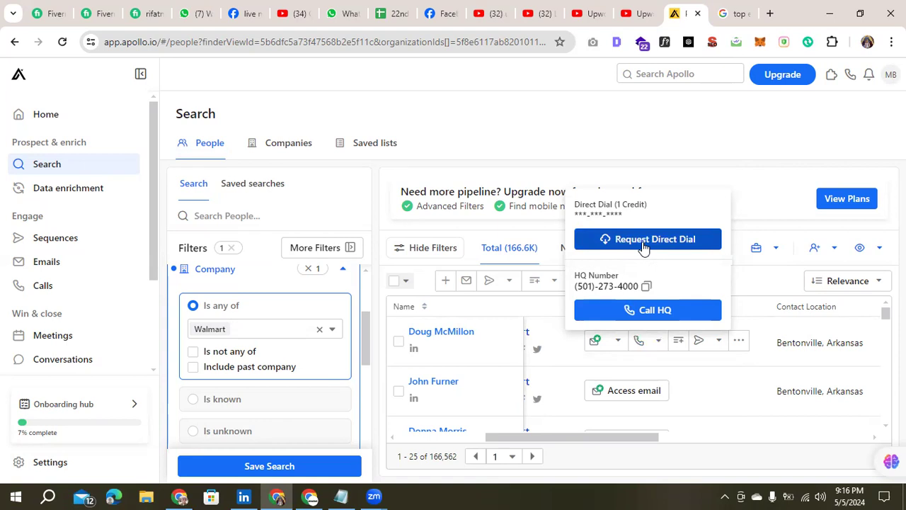
left_click(642, 241)
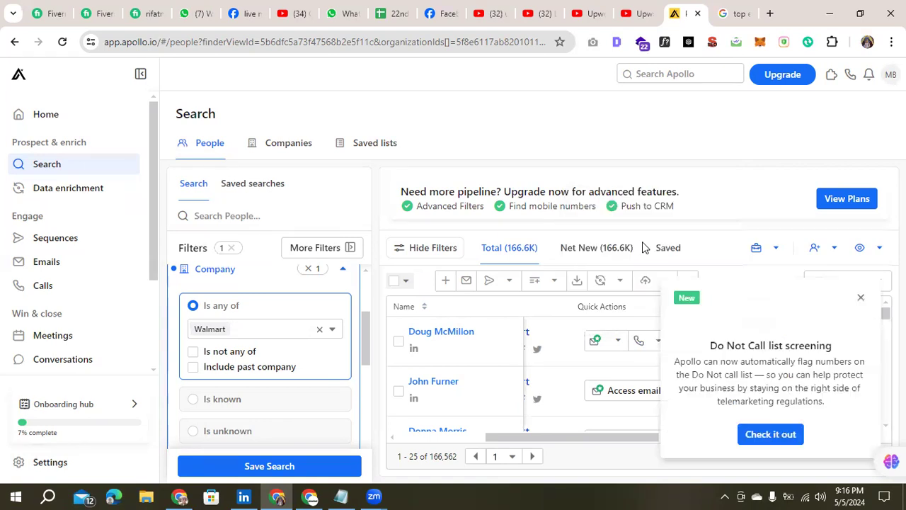
left_click(775, 437)
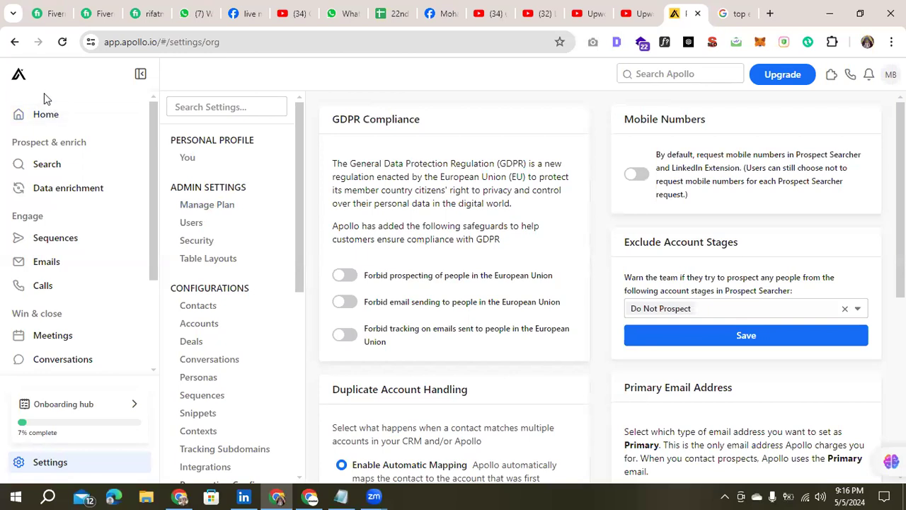
left_click(14, 42)
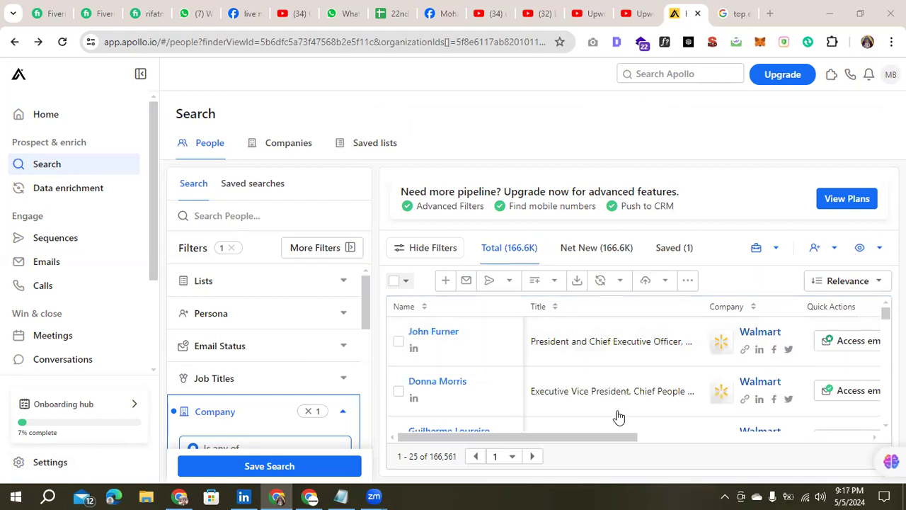
Step: Examine the Walmart people results across all columns, including quick actions, location, employees, phone, industry, keywords and email, and review the Company filter
left_click_drag(615, 437, 622, 436)
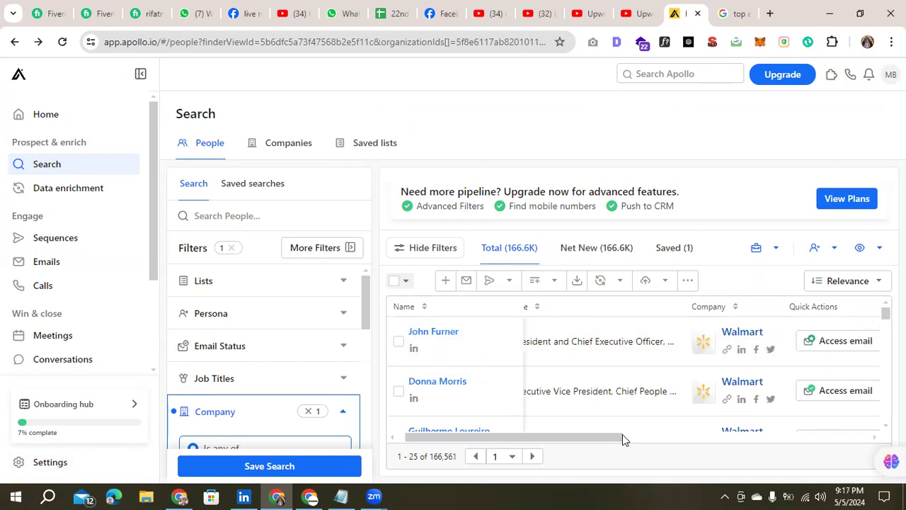
left_click(673, 436)
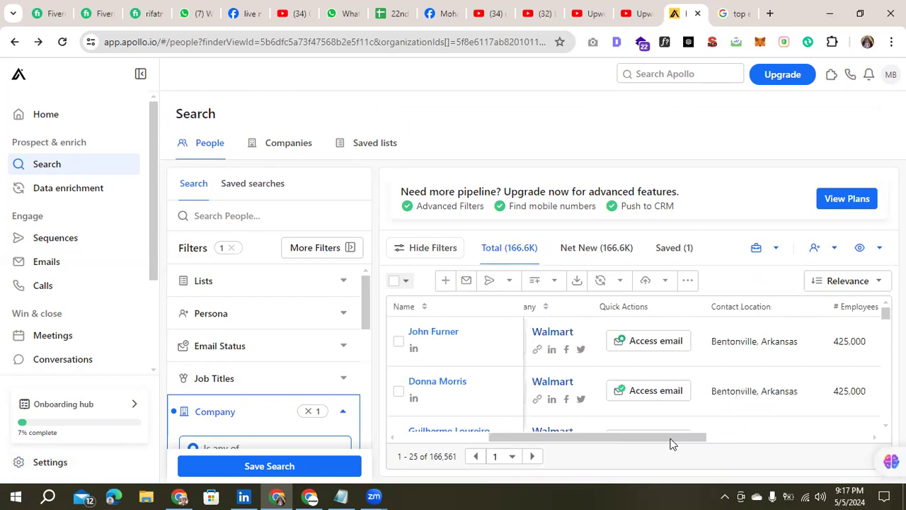
left_click_drag(671, 438, 701, 436)
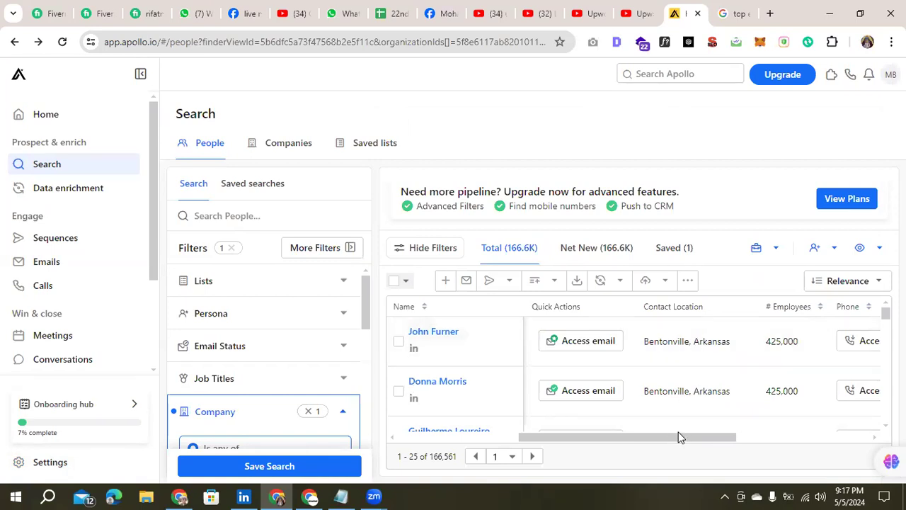
left_click_drag(692, 438, 719, 437)
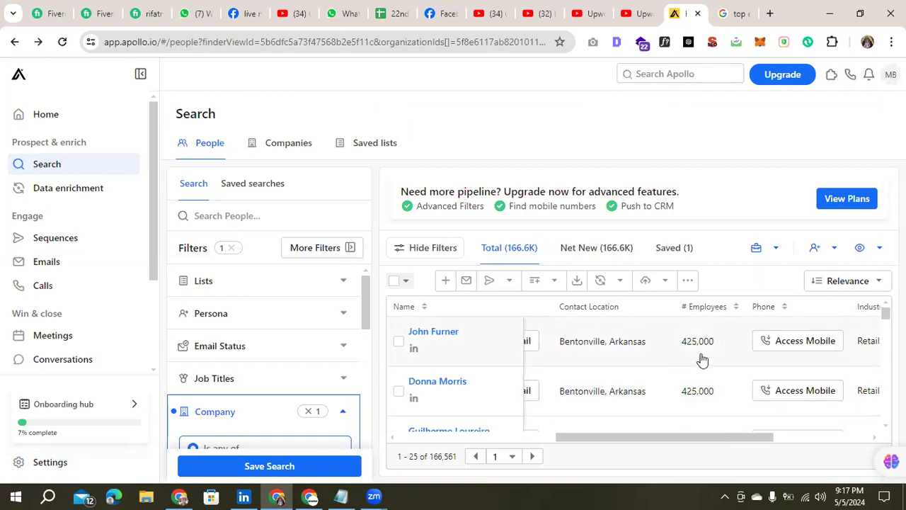
left_click_drag(691, 436, 791, 439)
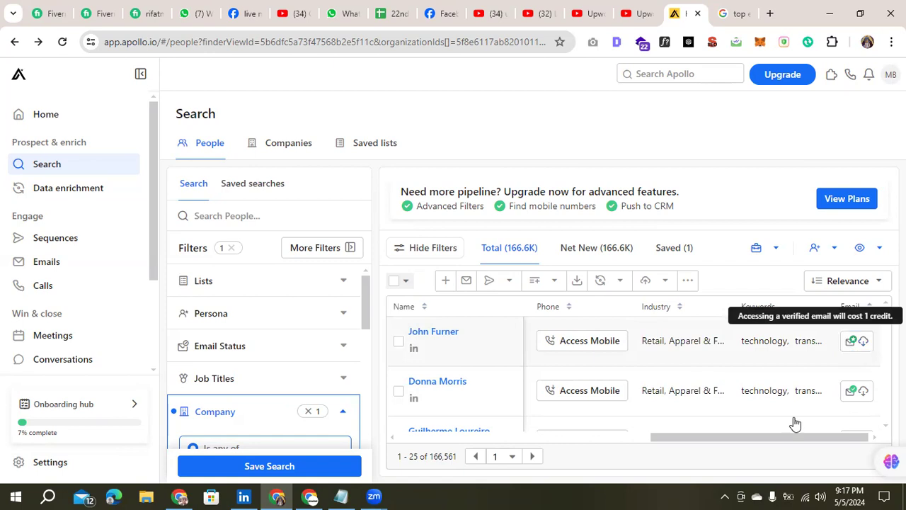
left_click_drag(752, 439, 464, 464)
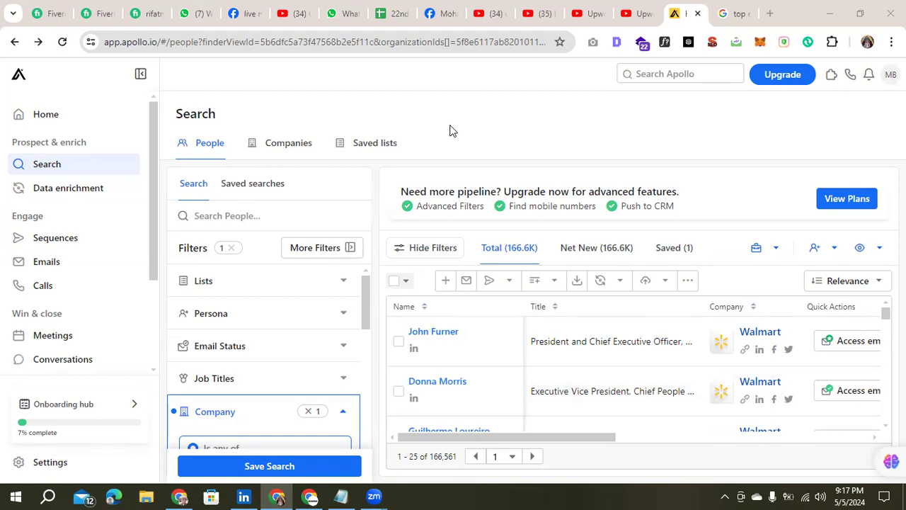
scroll(281, 324, "down", 2)
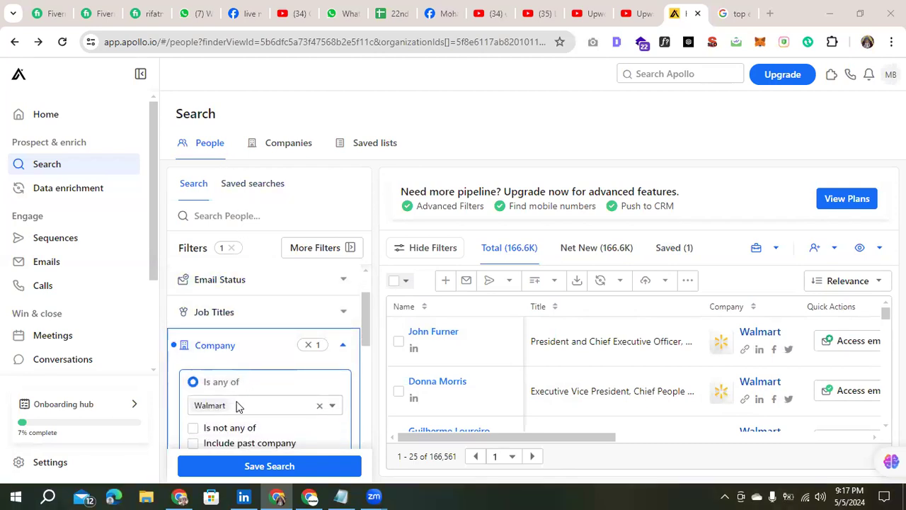
scroll(236, 409, "down", 2)
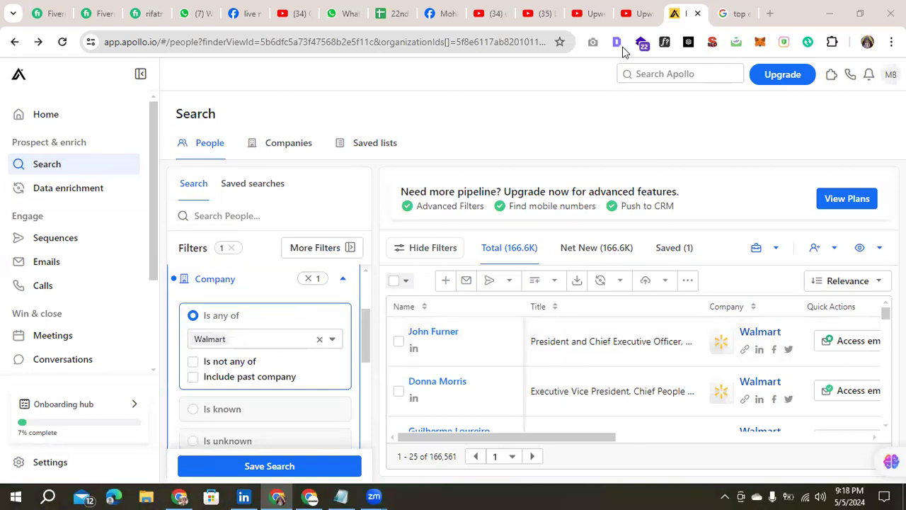
Step: Switch to the Google results for top ecommerce companies in the USA and examine the listed companies for other search targets
left_click(733, 12)
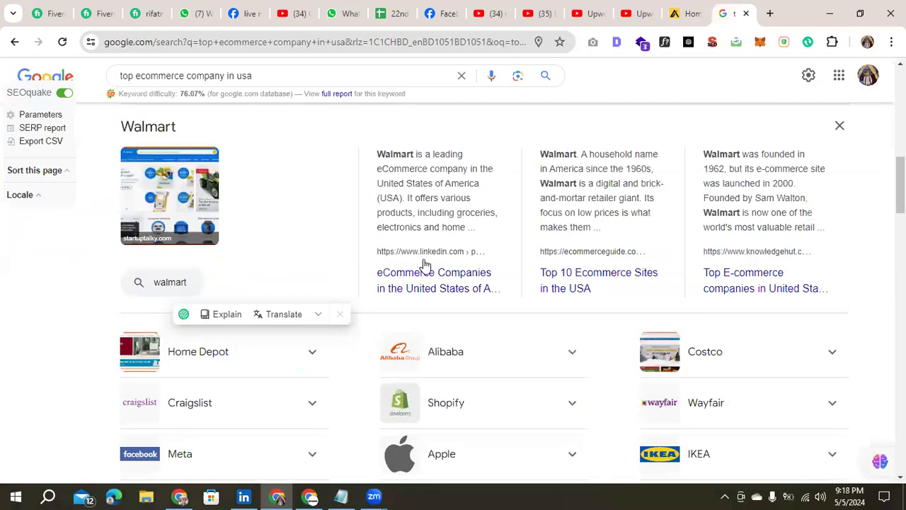
scroll(425, 265, "up", 3)
scroll(566, 244, "up", 3)
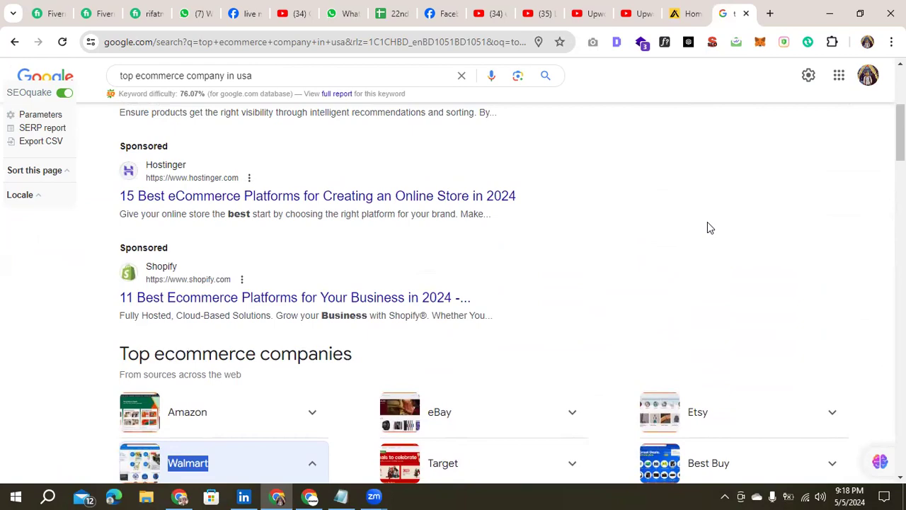
scroll(710, 227, "up", 4)
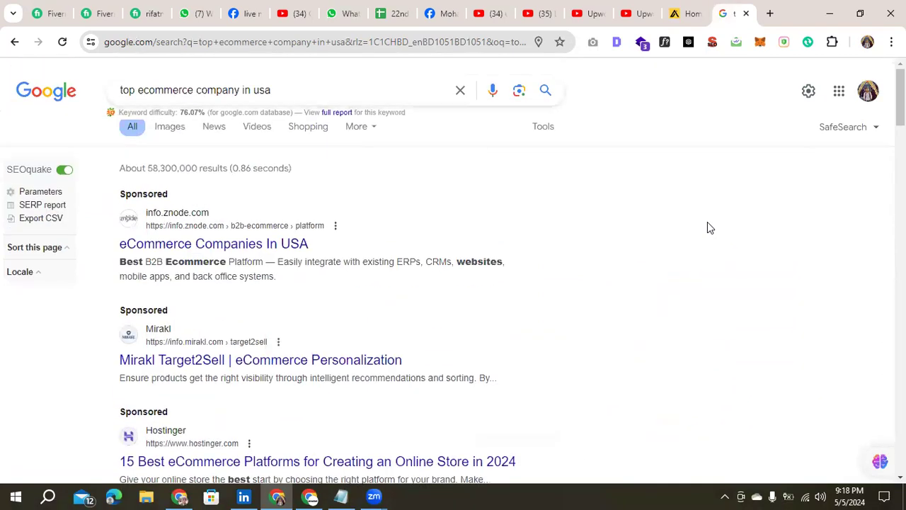
scroll(710, 227, "down", 12)
scroll(848, 324, "up", 4)
scroll(843, 319, "down", 4)
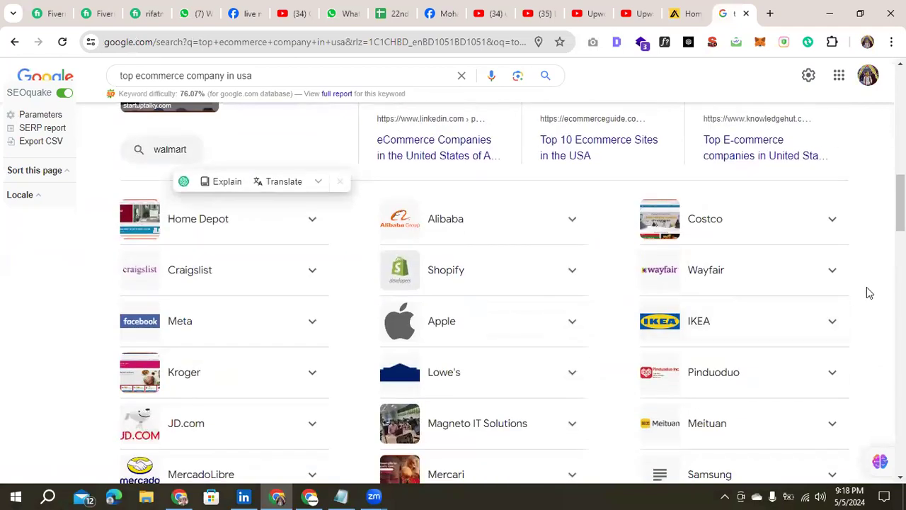
scroll(877, 288, "up", 3)
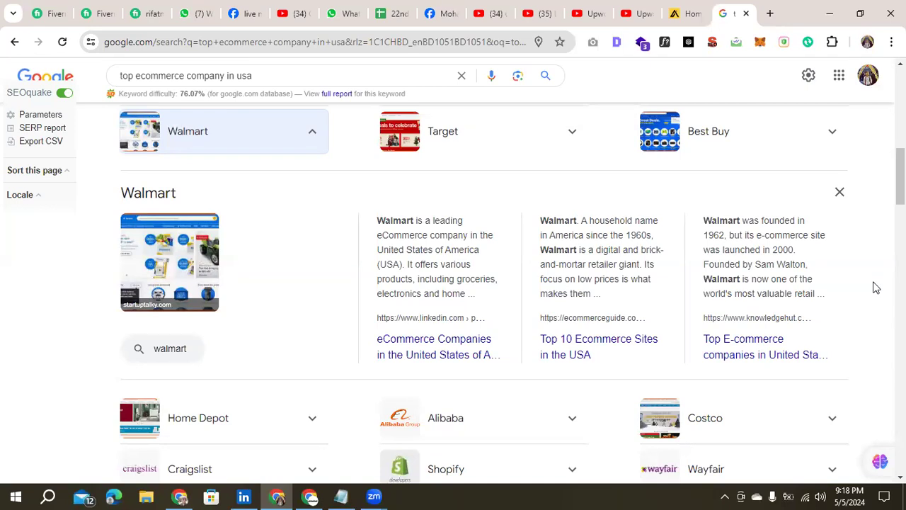
scroll(876, 287, "up", 3)
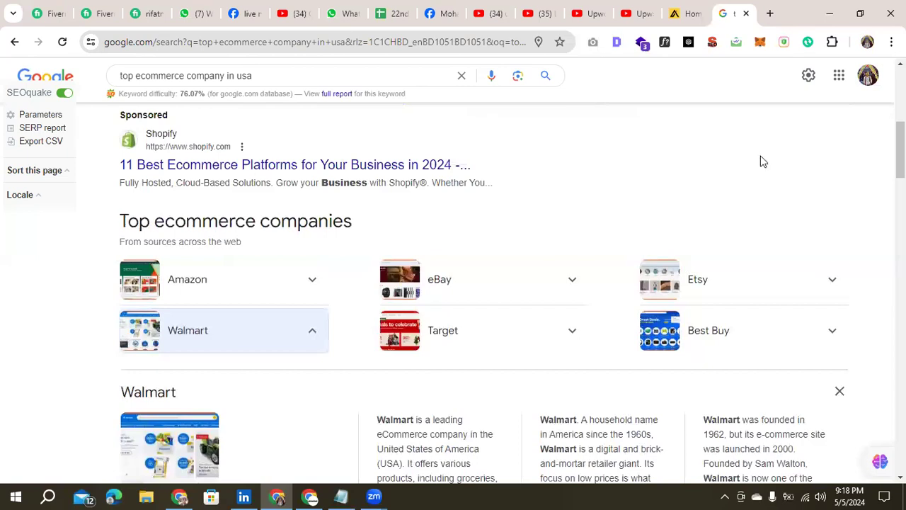
Step: Switch back to Apollo, clear Walmart from the Company filter and look up Bashundhara there, correcting the misspelled company name
left_click(693, 10)
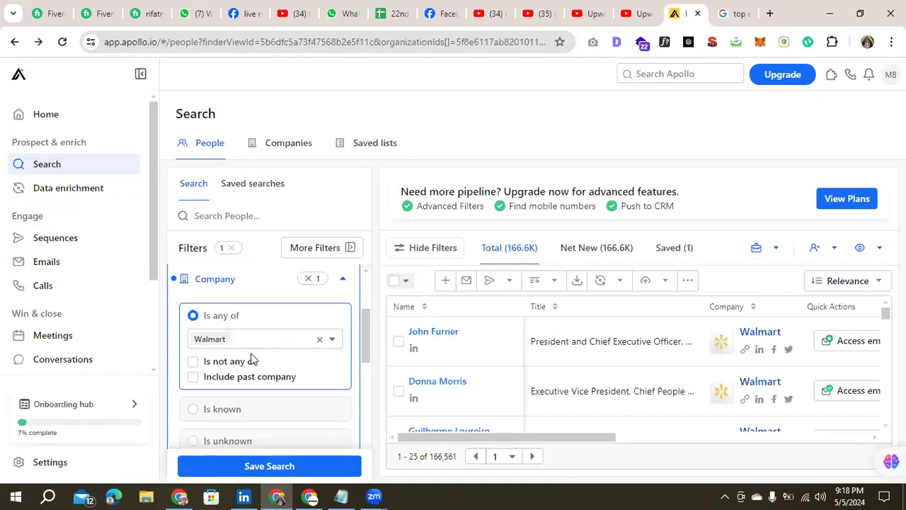
left_click(320, 343)
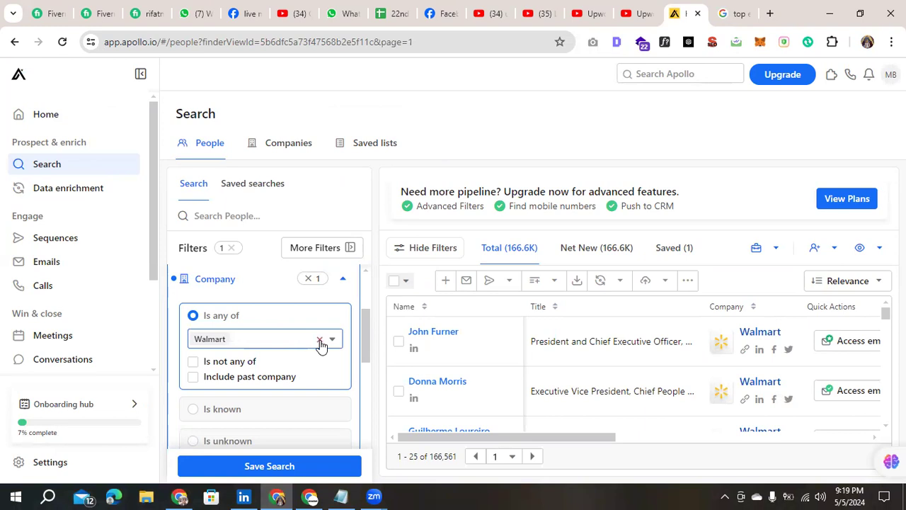
left_click(247, 338)
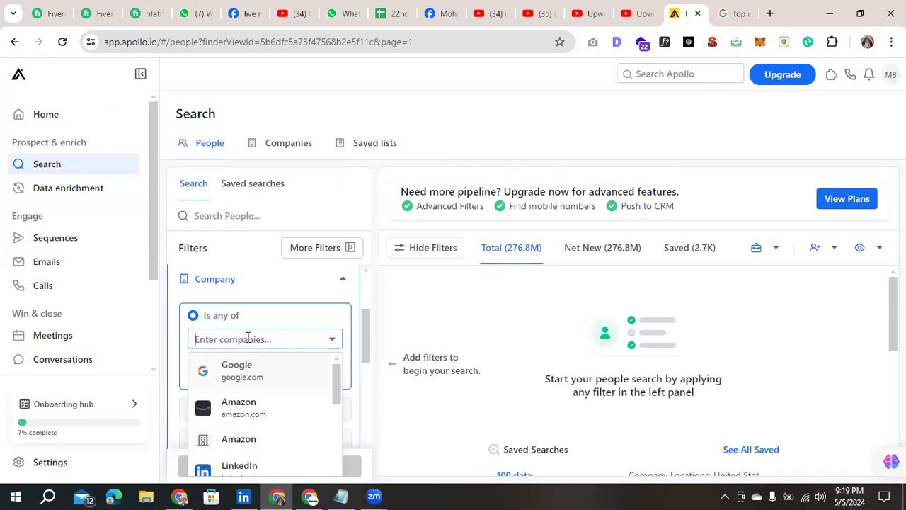
type("Bushu")
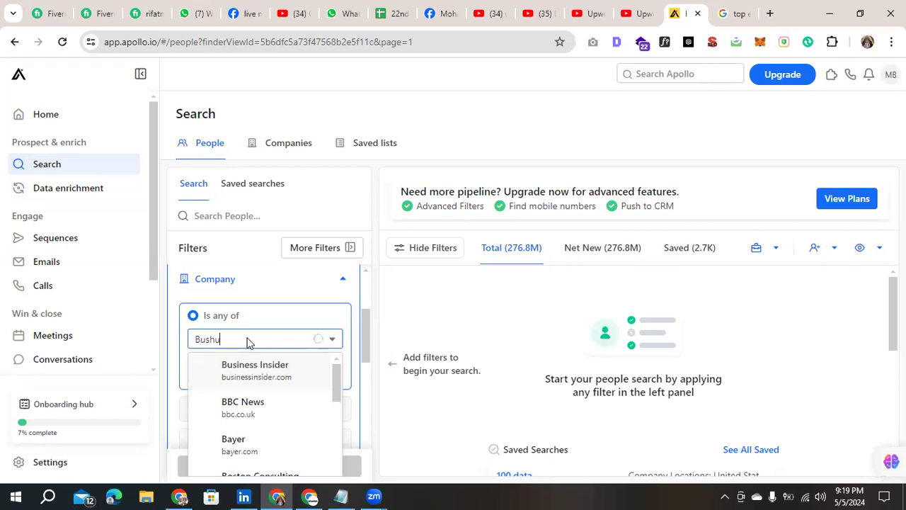
type("nd")
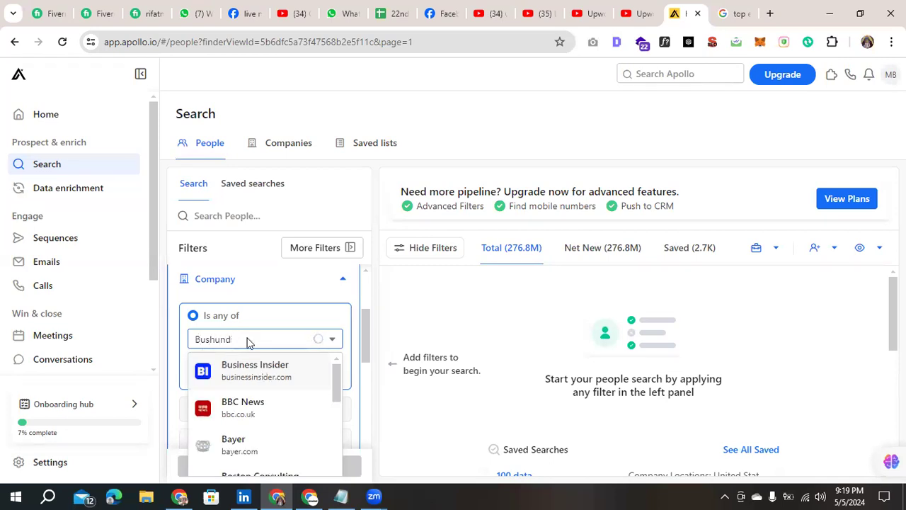
type("hara")
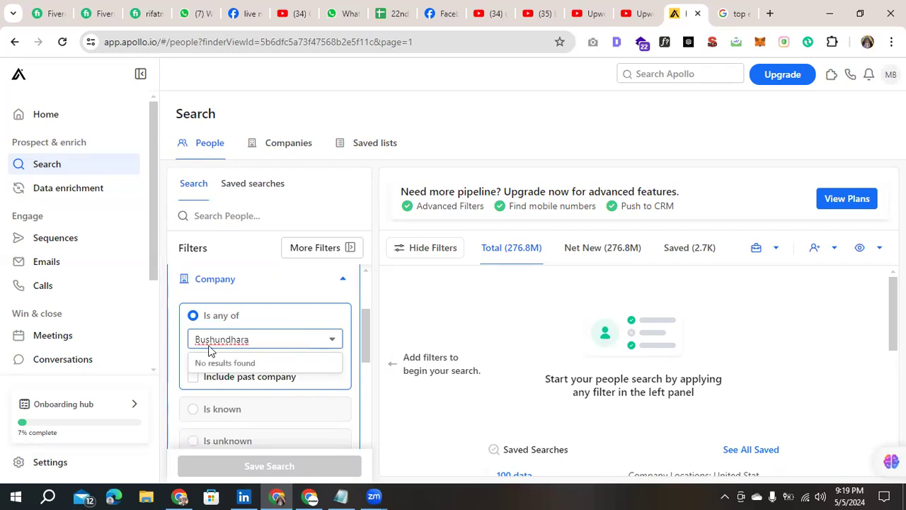
double_click(225, 340)
right_click(225, 343)
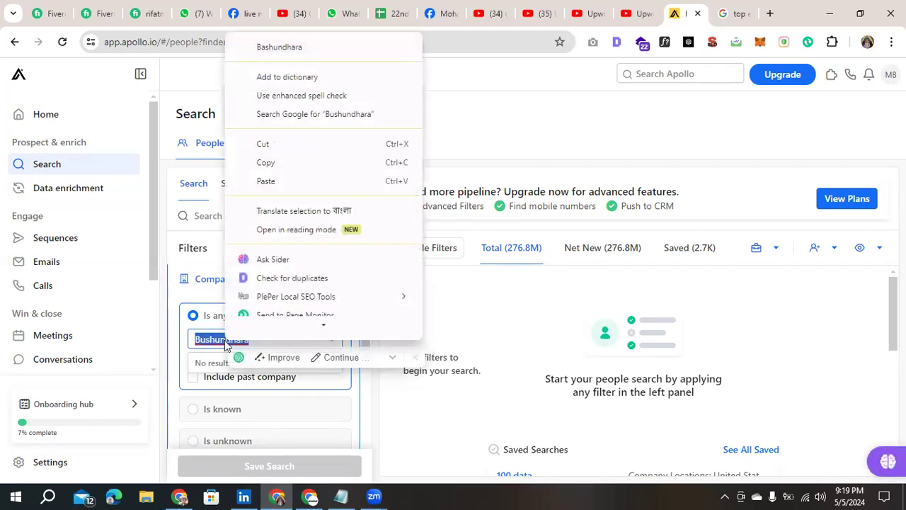
left_click(287, 46)
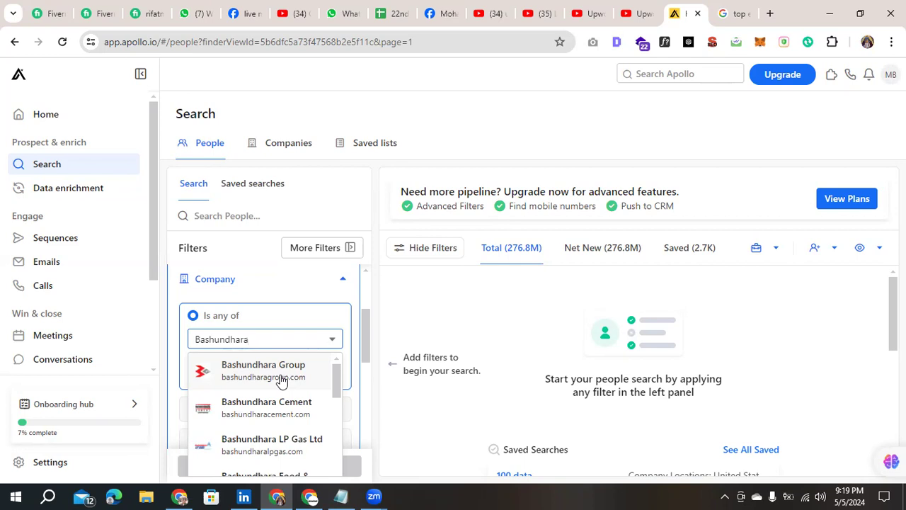
Step: Switch to the Google tab and replace the query with a search for "top 100 company in bangladesh"
left_click(729, 13)
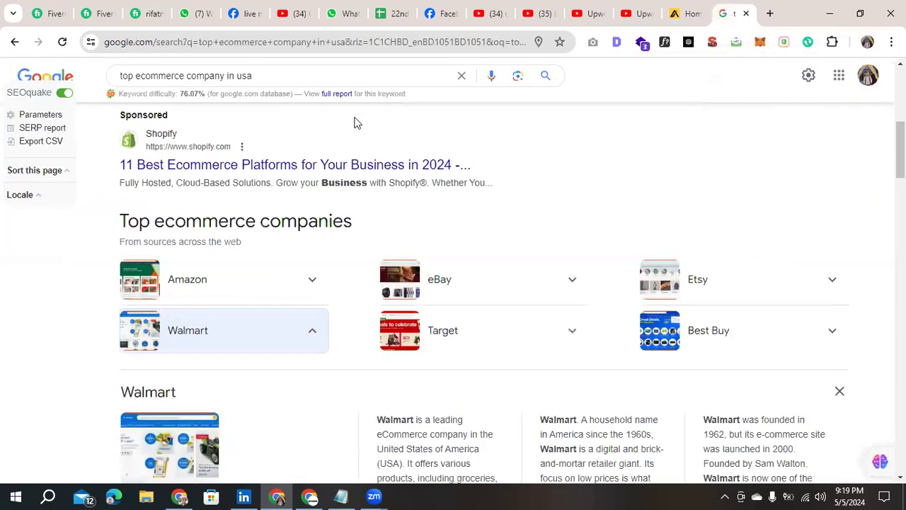
scroll(347, 113, "up", 5)
scroll(326, 156, "up", 1)
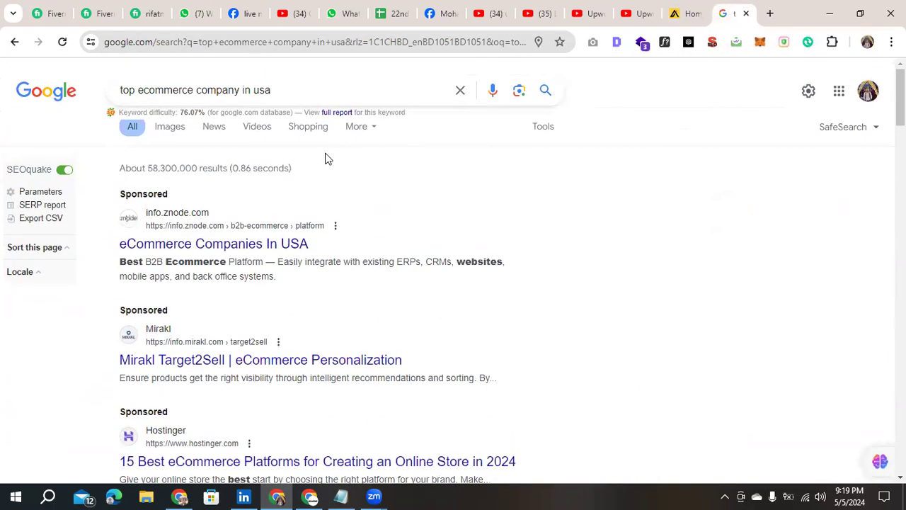
left_click(462, 92)
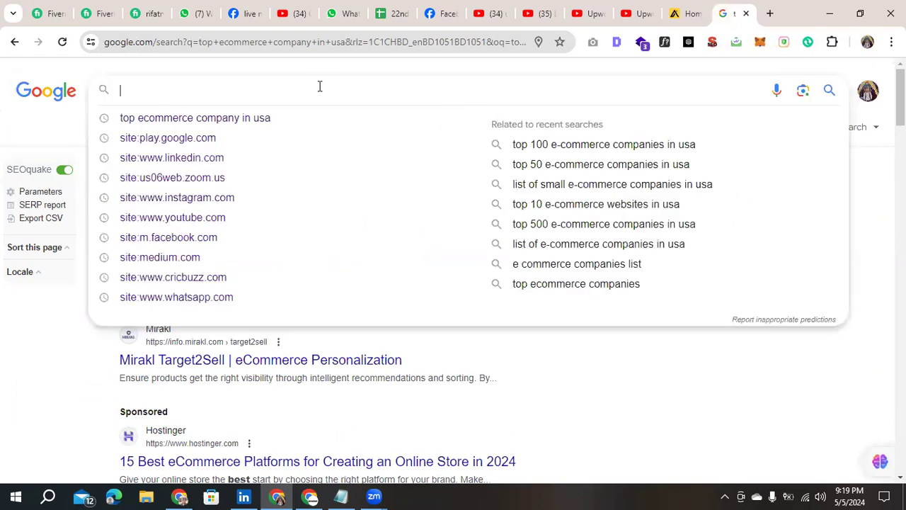
type("b")
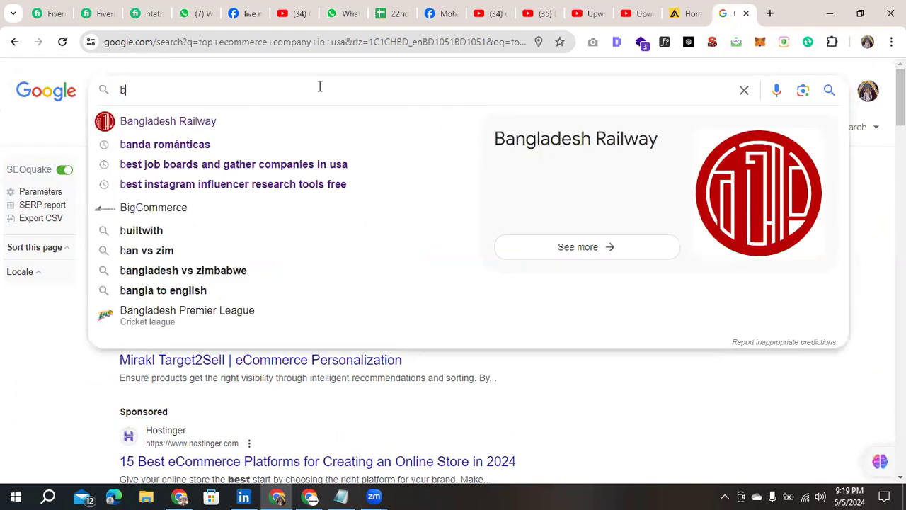
key("BackSpace")
type("top ")
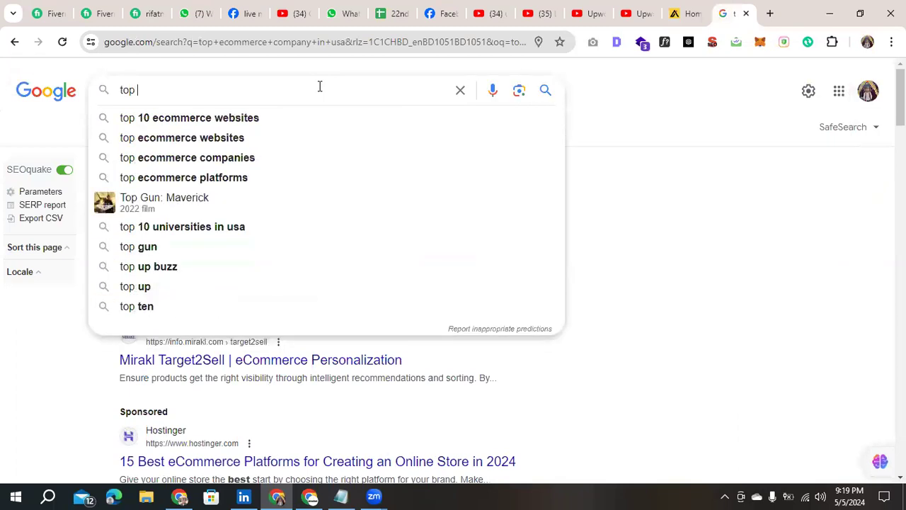
type("100")
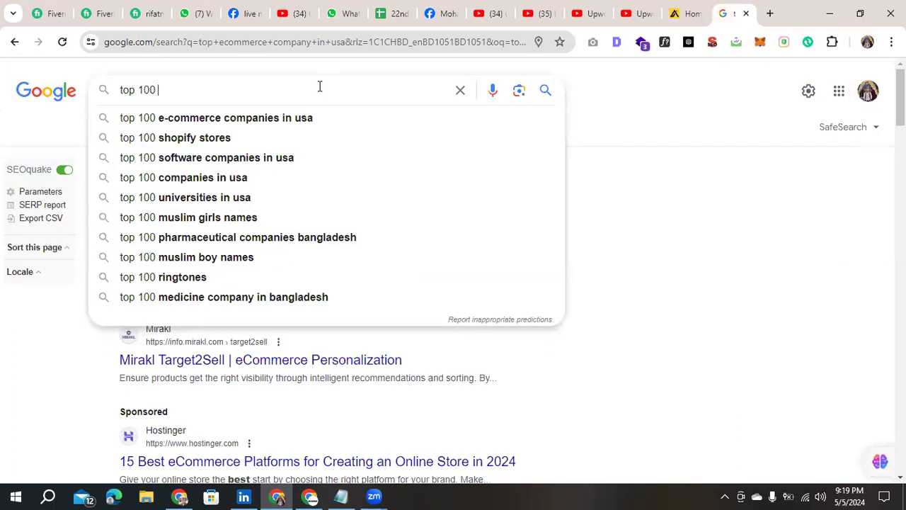
type(" com")
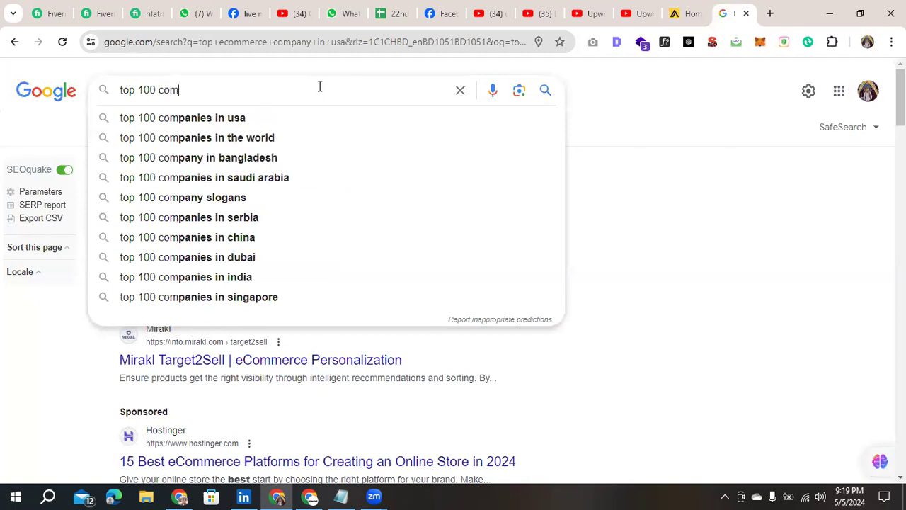
type("pany")
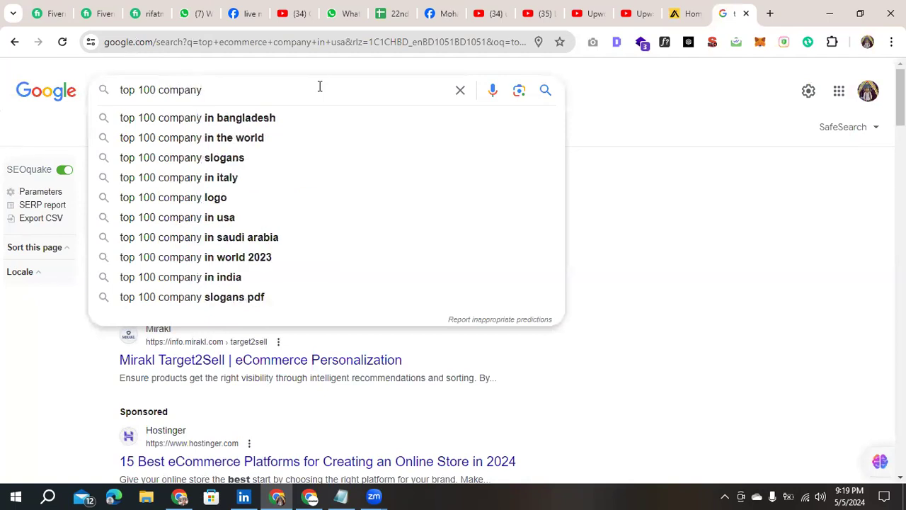
left_click(277, 119)
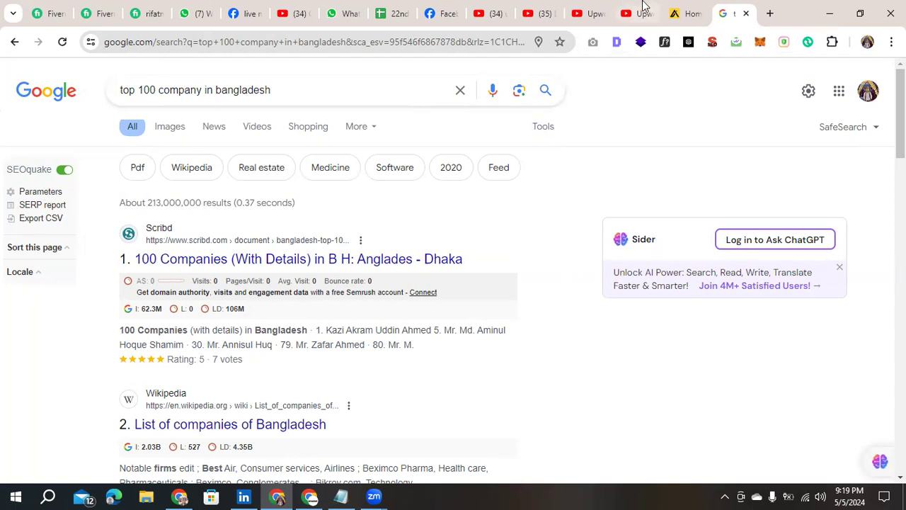
Step: Switch back to Apollo and filter the people search by the company Bashundhara Group
left_click(674, 10)
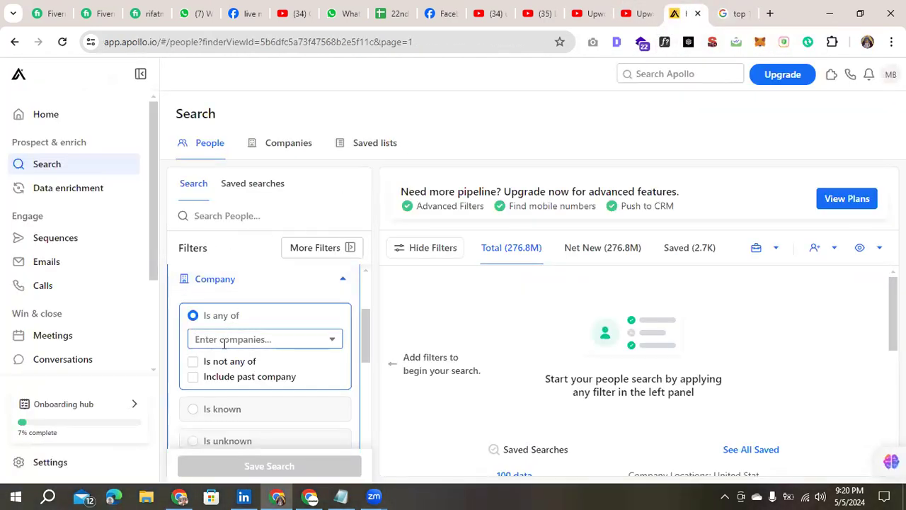
left_click(225, 346)
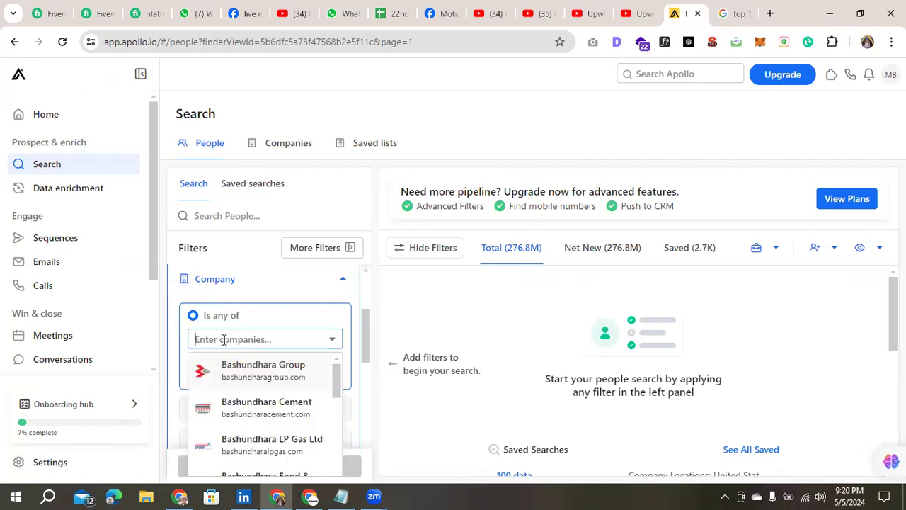
left_click(255, 380)
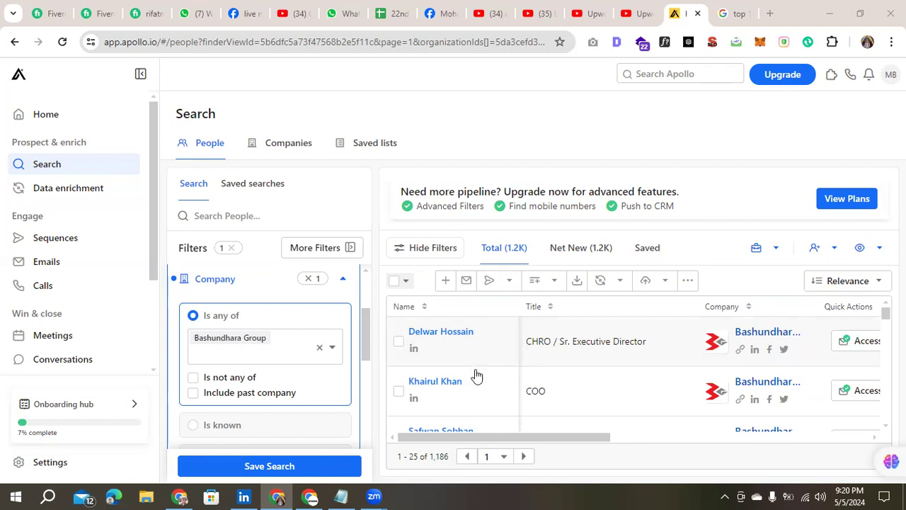
Step: Examine the names, job titles and contact actions of the people listed for Bashundhara Group
scroll(477, 380, "down", 1)
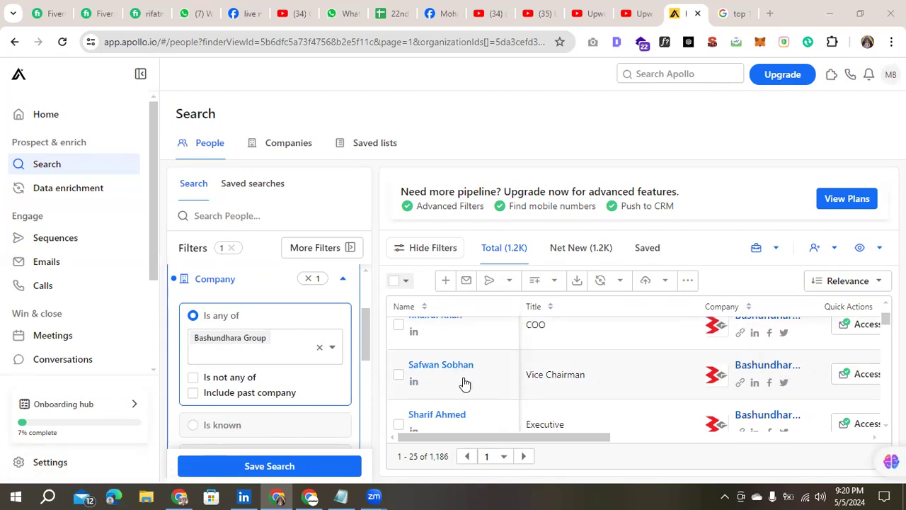
scroll(464, 383, "down", 1)
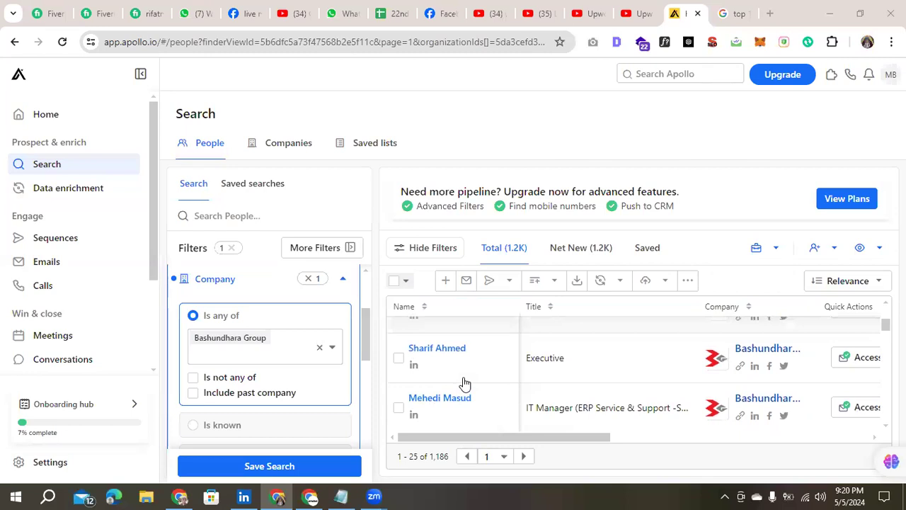
scroll(464, 383, "down", 3)
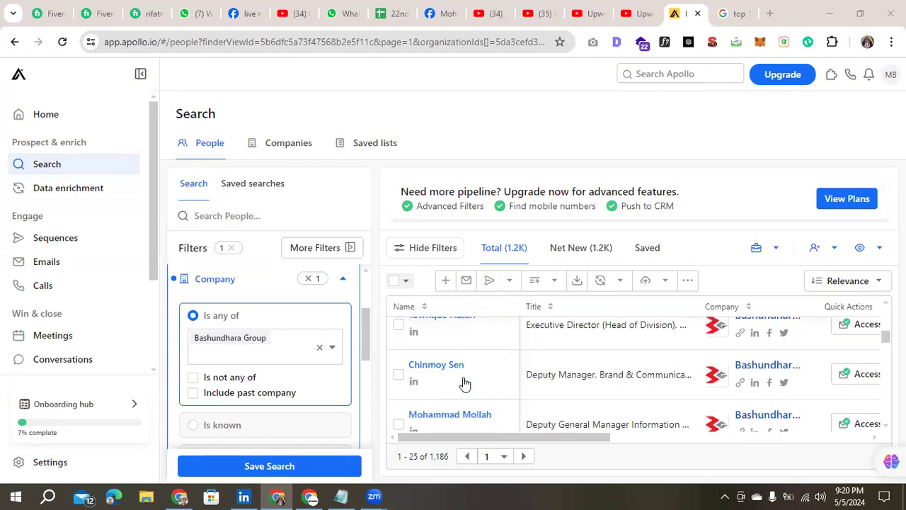
scroll(465, 383, "up", 5)
scroll(463, 380, "down", 3)
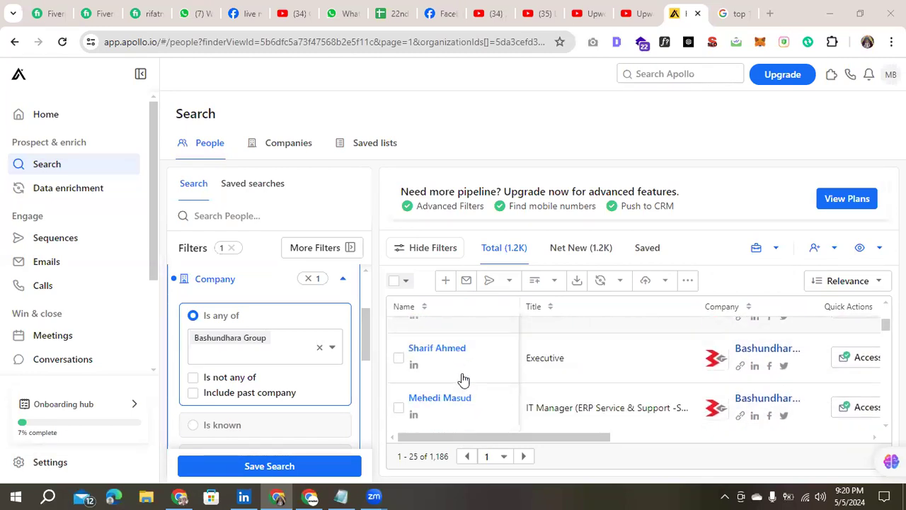
scroll(463, 380, "up", 1)
scroll(463, 380, "down", 8)
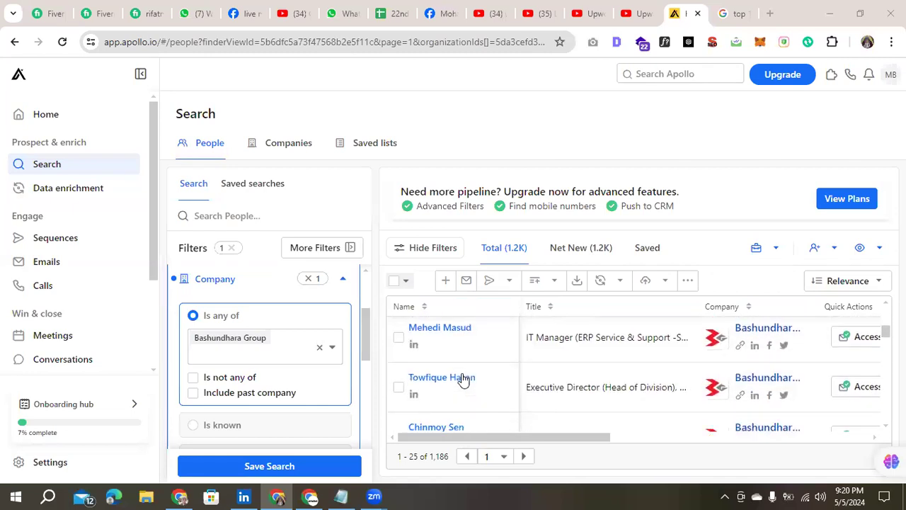
scroll(463, 380, "down", 2)
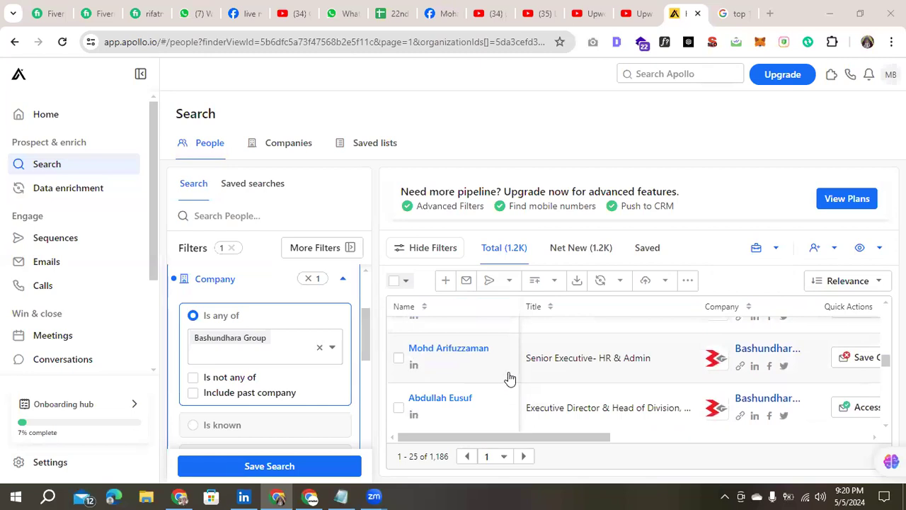
scroll(569, 373, "down", 2)
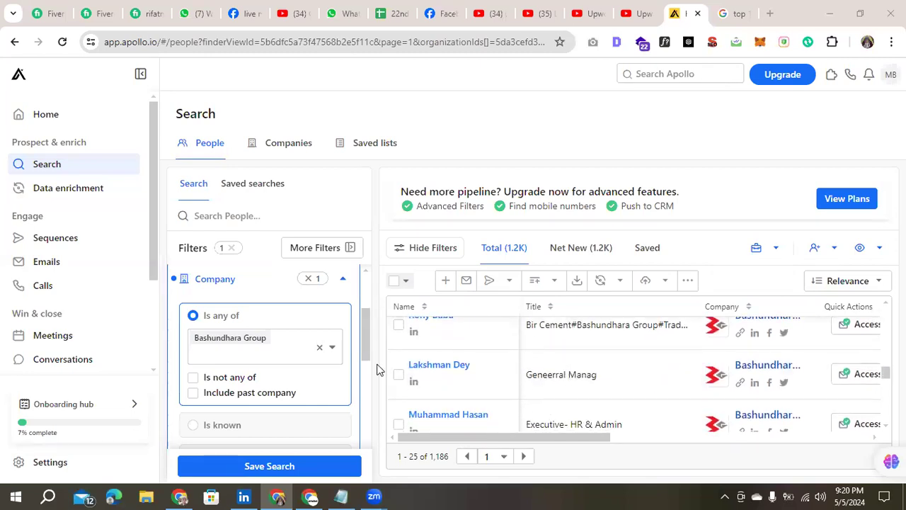
Step: Narrow the Bashundhara Group people to the Owner management level within the Job Titles filter
scroll(323, 369, "down", 3)
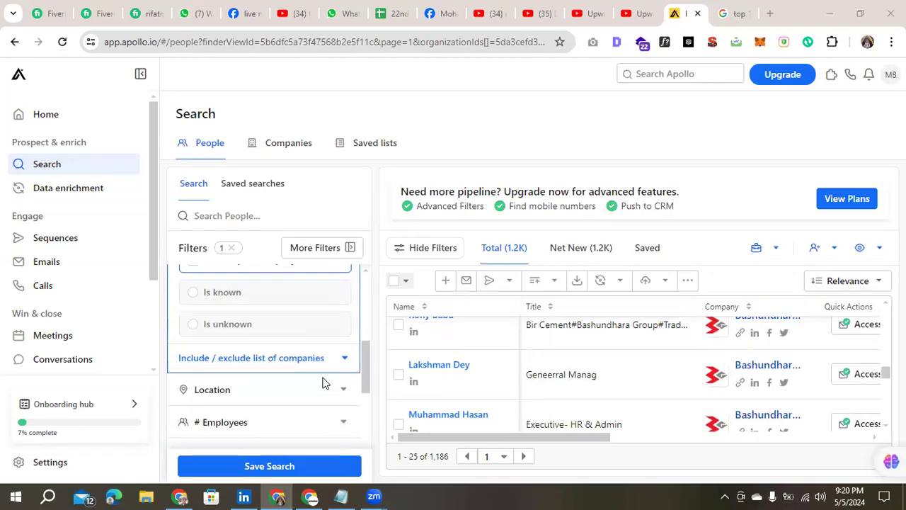
scroll(322, 382, "up", 5)
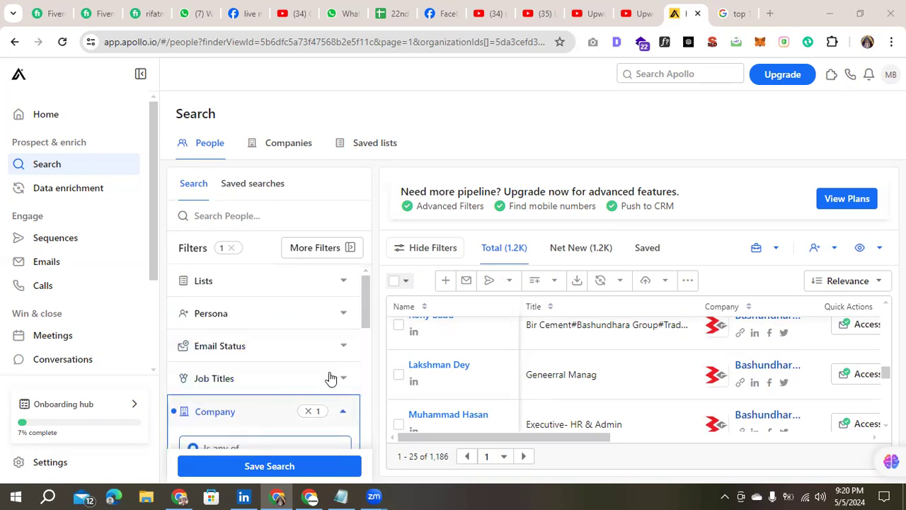
scroll(290, 413, "down", 1)
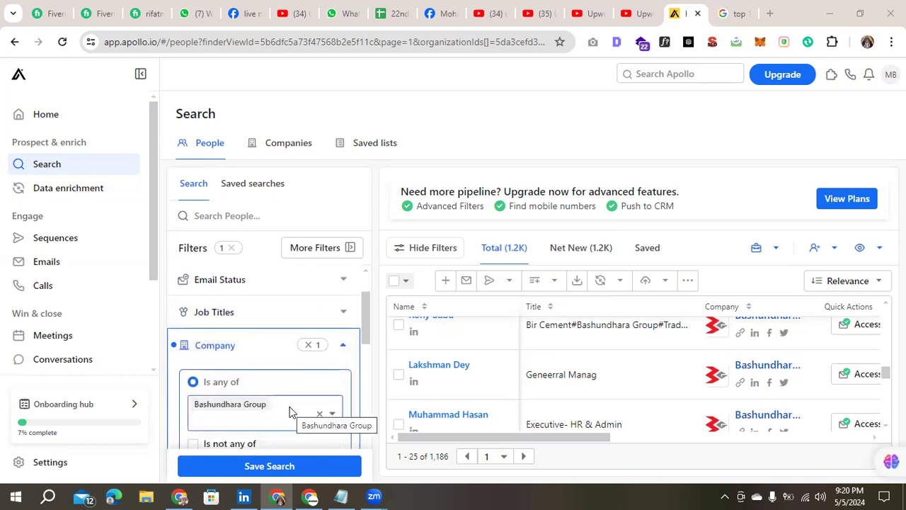
left_click(338, 316)
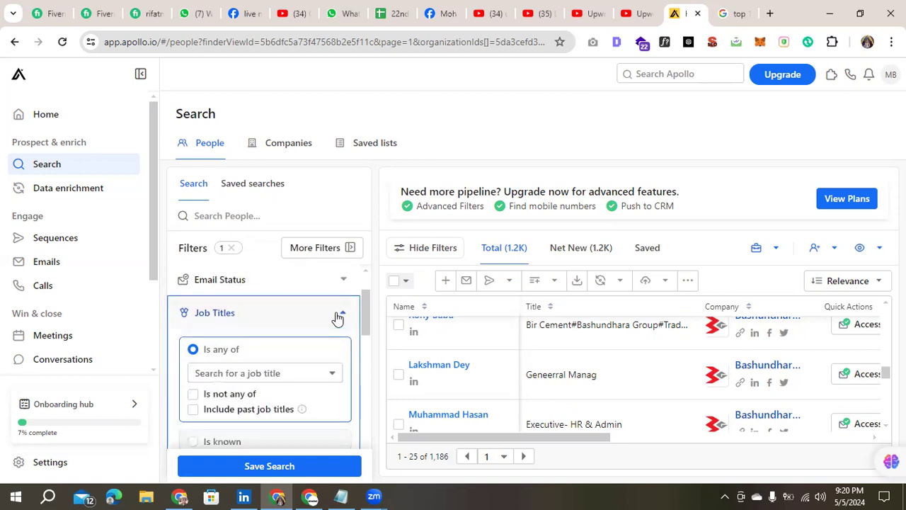
scroll(296, 384, "down", 2)
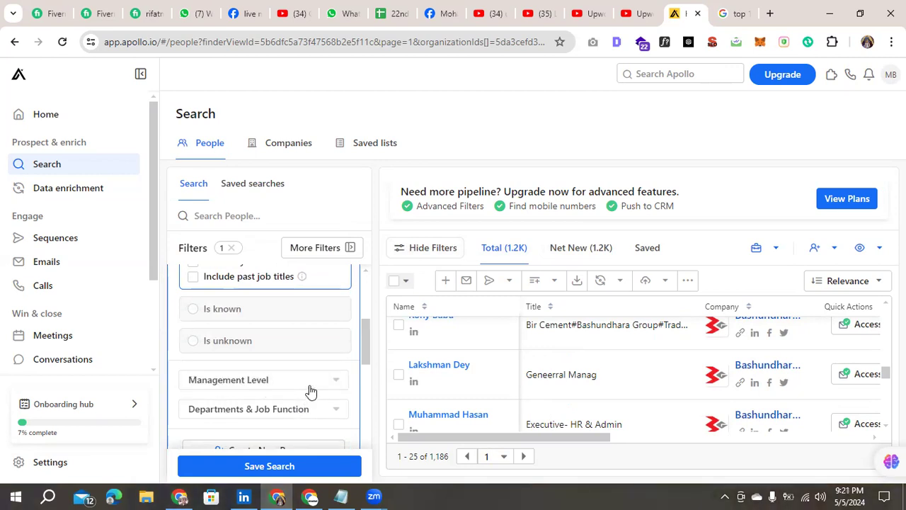
left_click(309, 387)
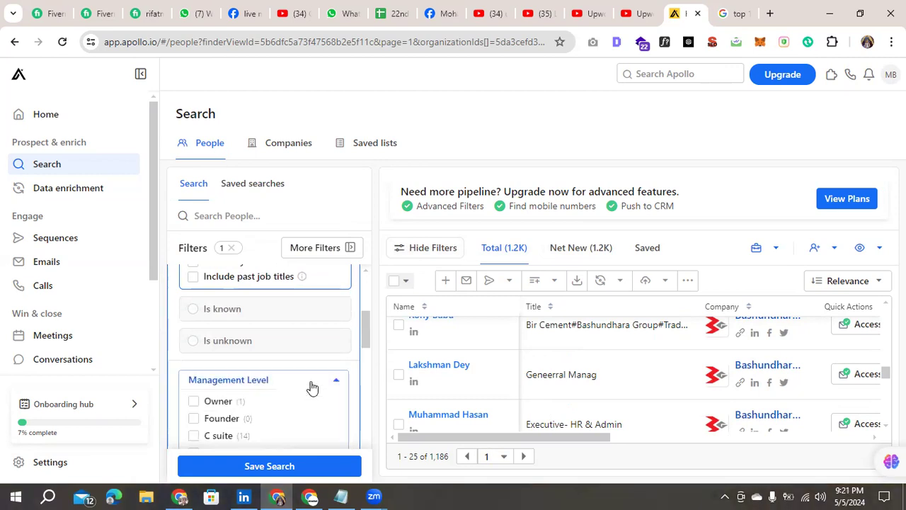
left_click(193, 402)
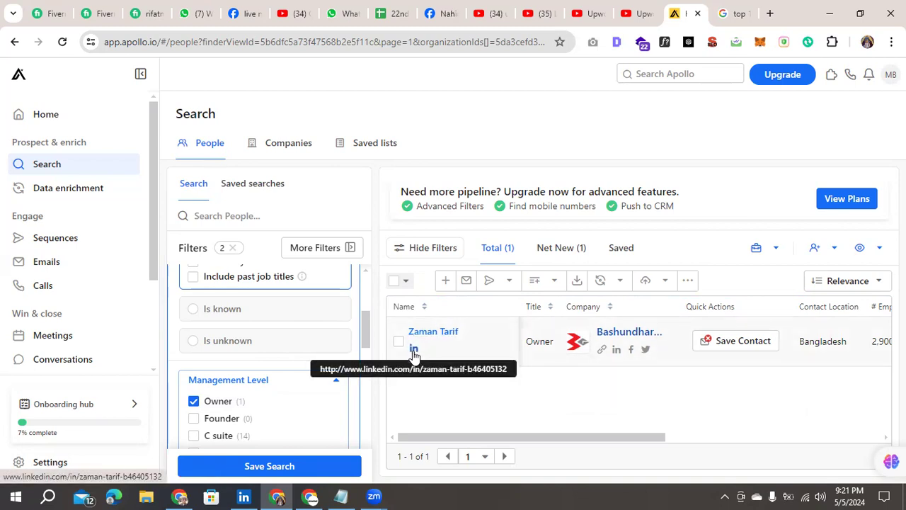
Step: Review the owner's company links and details, and request access to the owner's mobile number
left_click_drag(533, 437, 560, 440)
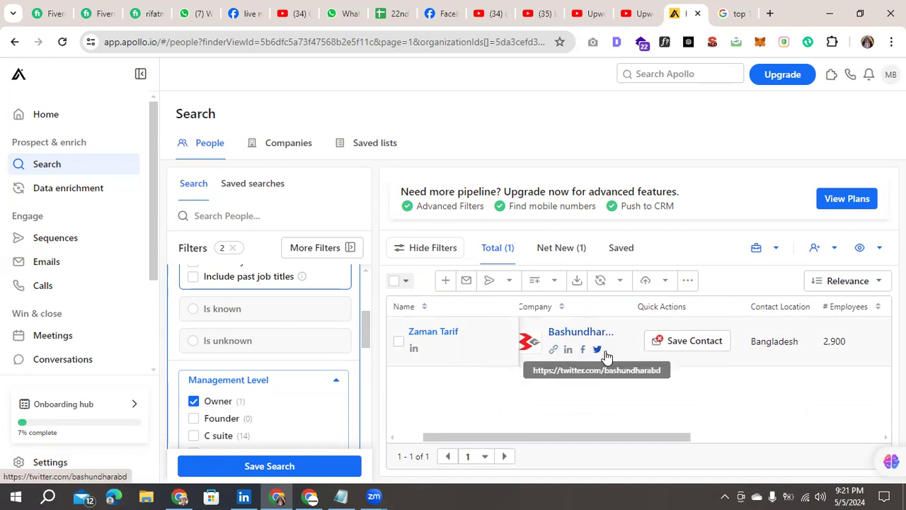
left_click_drag(653, 439, 792, 431)
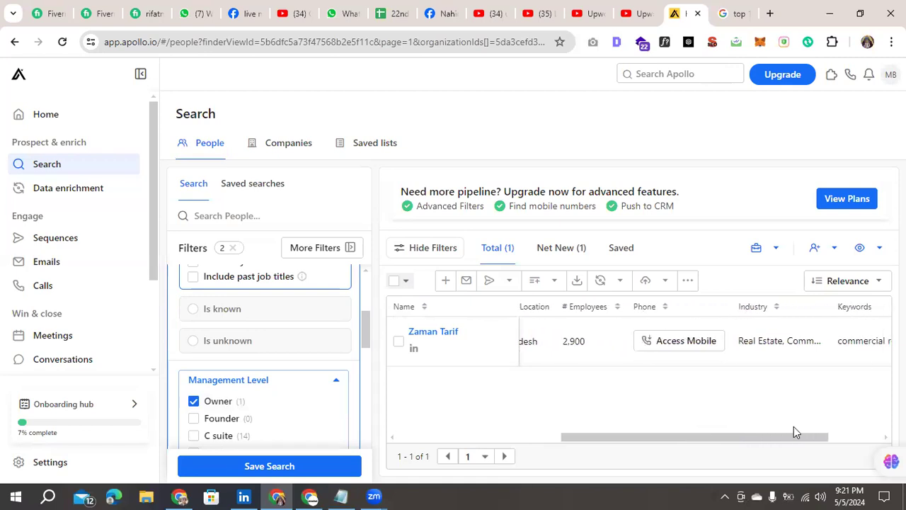
left_click(665, 342)
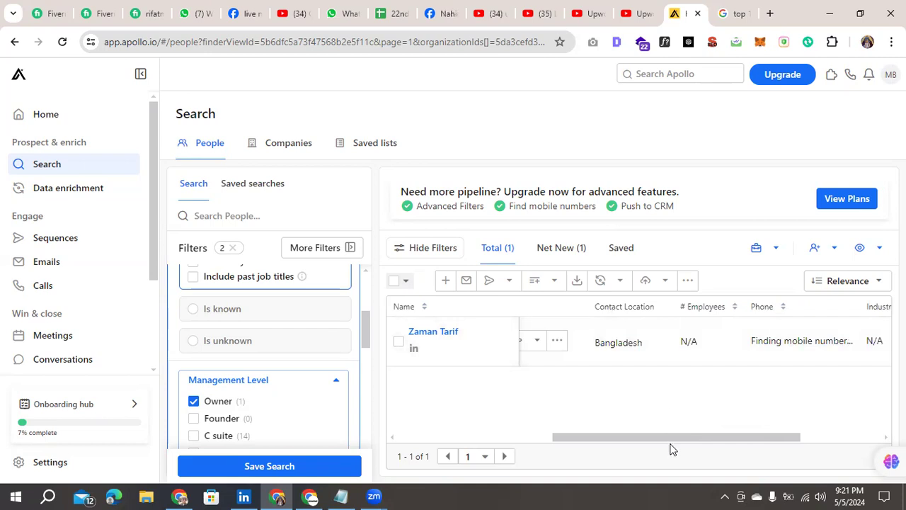
Step: Check the owner's direct dial options, phone and email columns, and return to the start of the row
left_click_drag(657, 436, 584, 438)
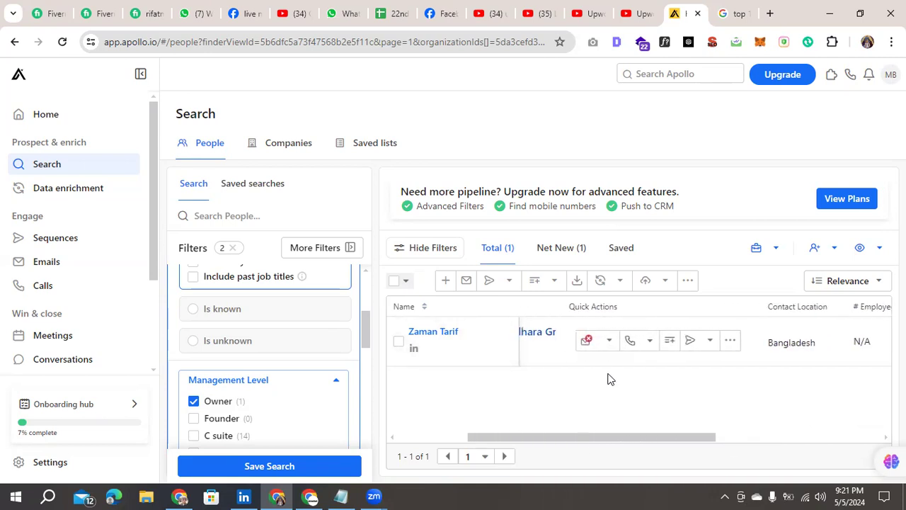
left_click(632, 343)
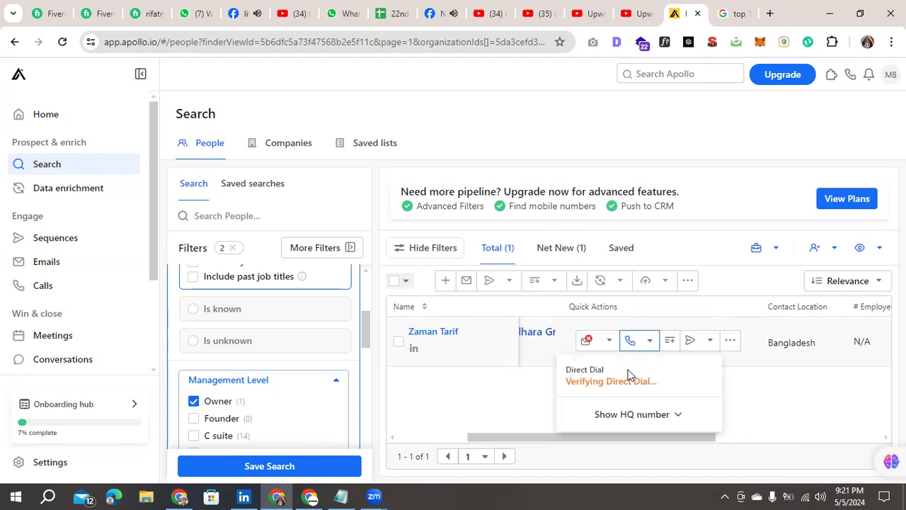
left_click(649, 345)
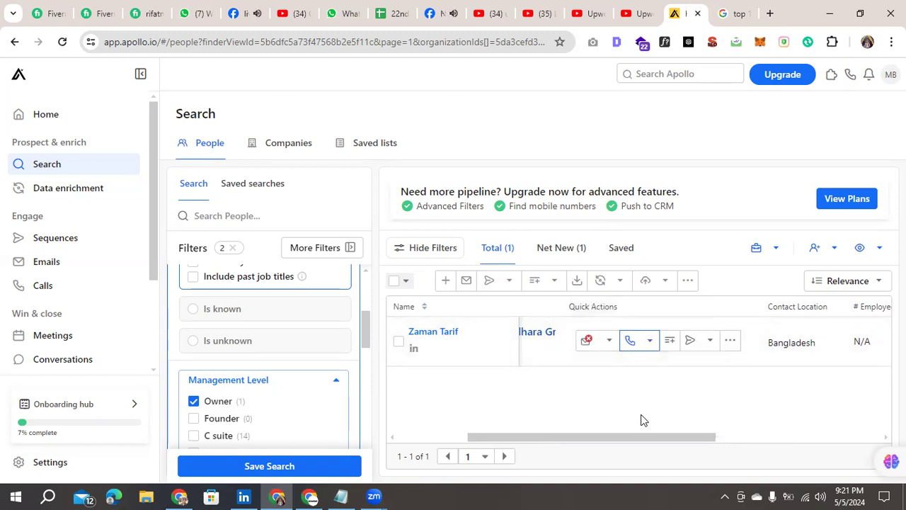
left_click_drag(666, 432, 836, 420)
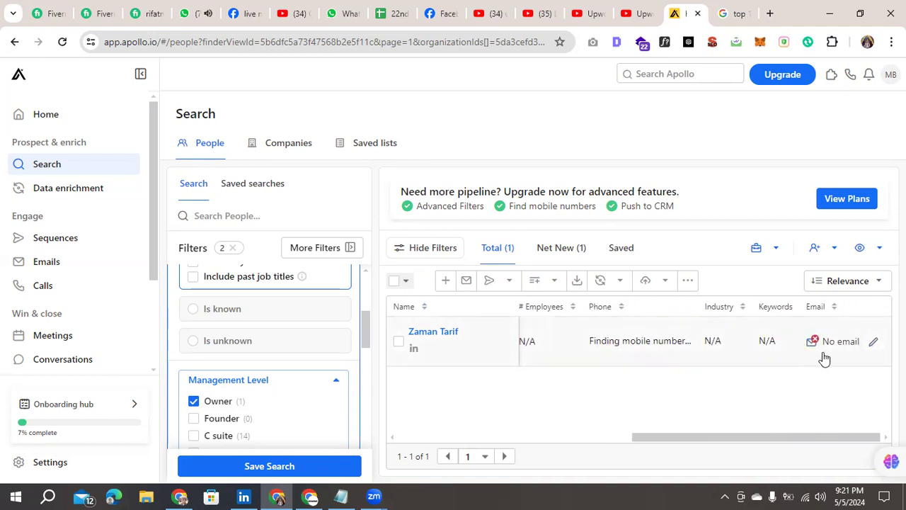
left_click_drag(736, 436, 466, 440)
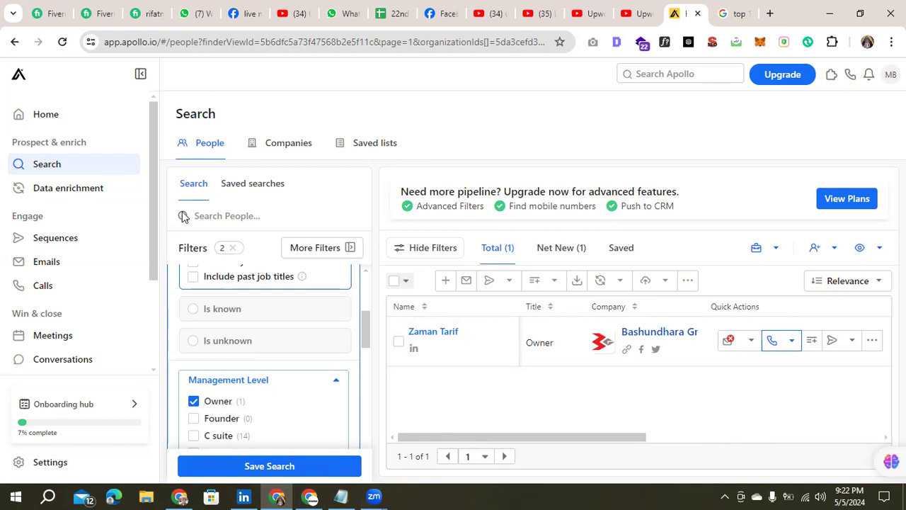
Step: Clear all people filters, switch to the company search and search for "e-commerce"
left_click(234, 250)
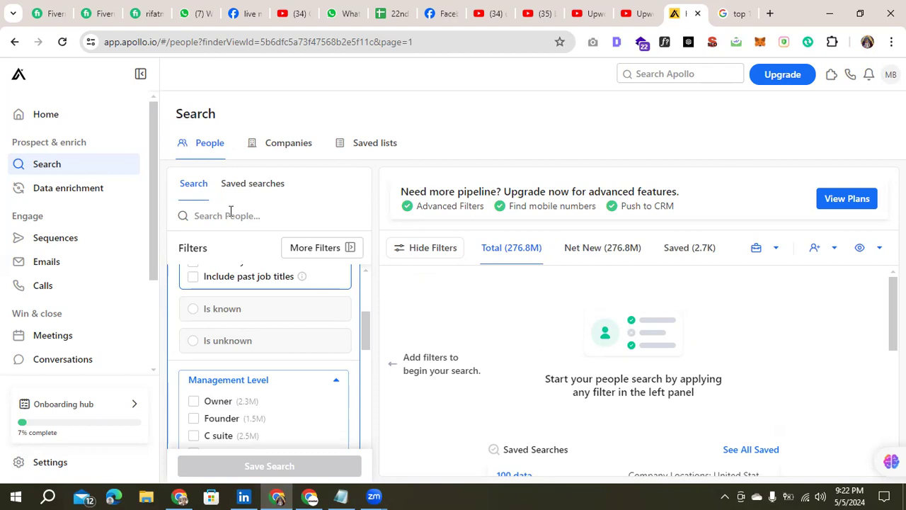
left_click(302, 145)
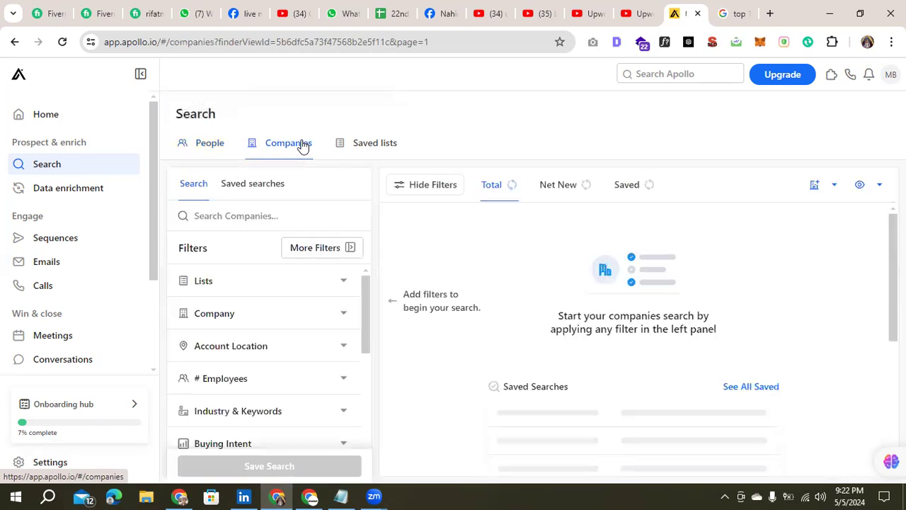
left_click(240, 216)
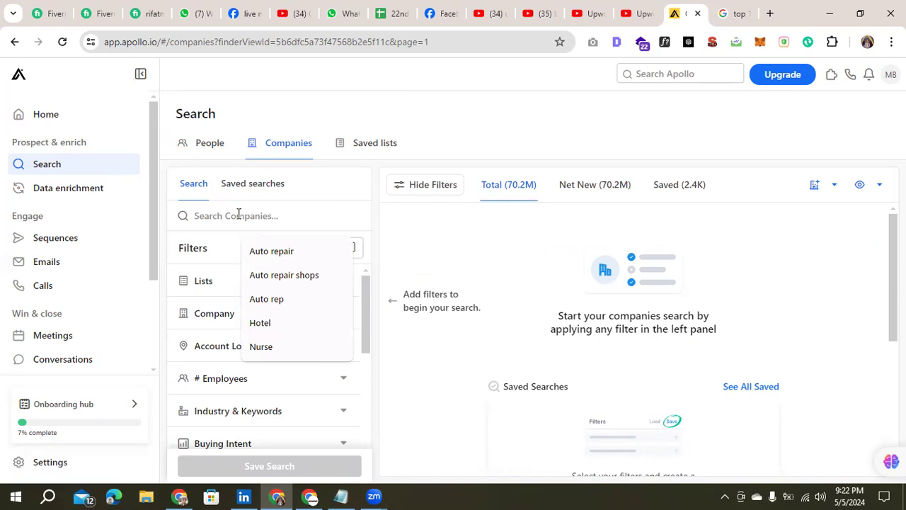
type("e")
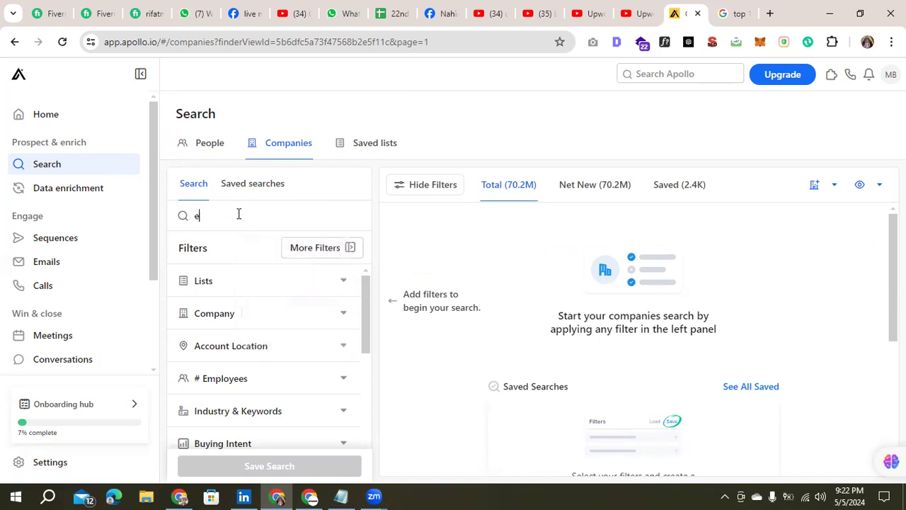
type("-comme")
key("Return")
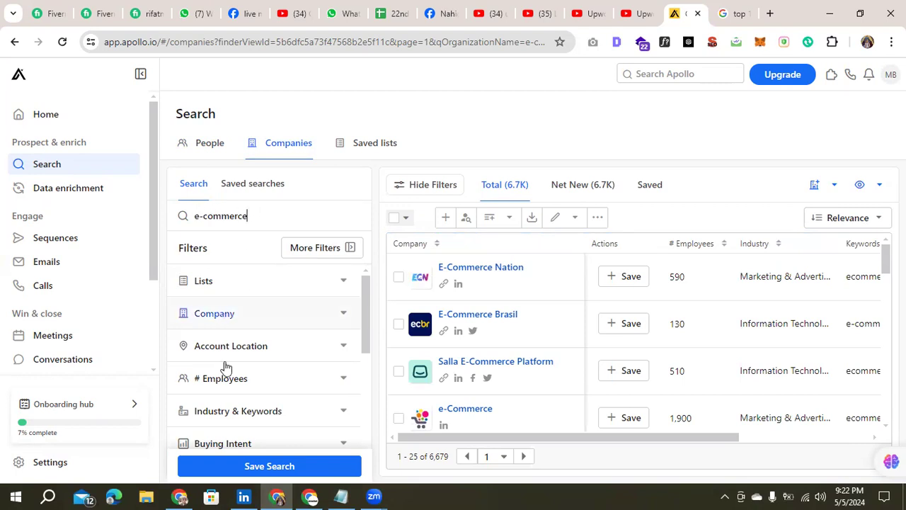
Step: Examine the filters offered for the e-commerce company search, from Lists and Account Location down to Account Custom Fields
scroll(225, 403, "down", 1)
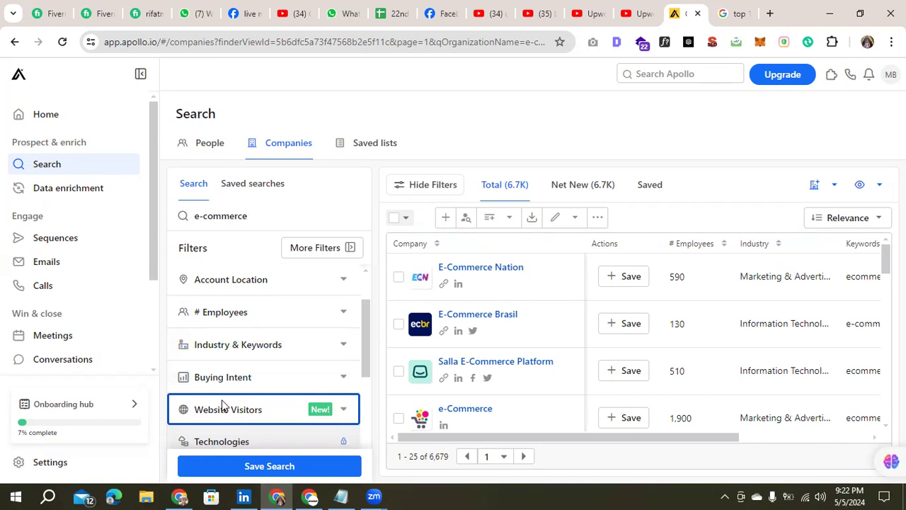
scroll(221, 400, "up", 1)
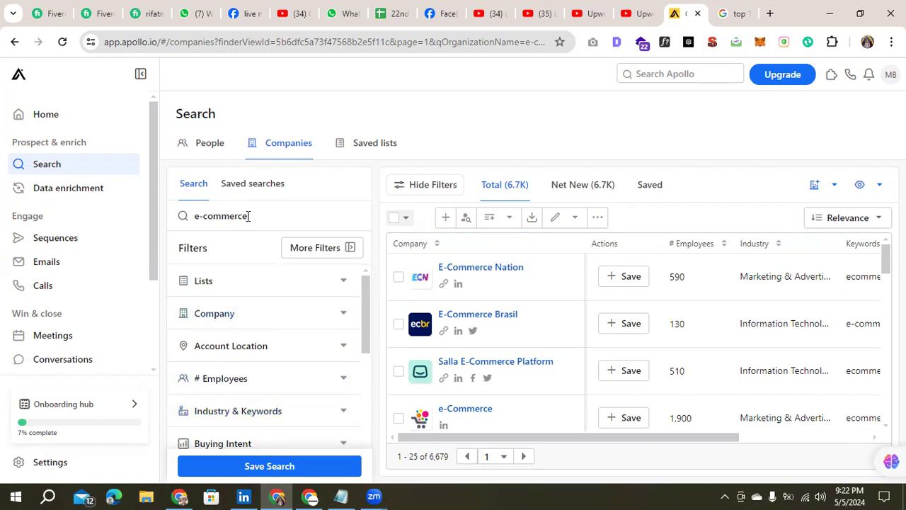
scroll(261, 385, "down", 3)
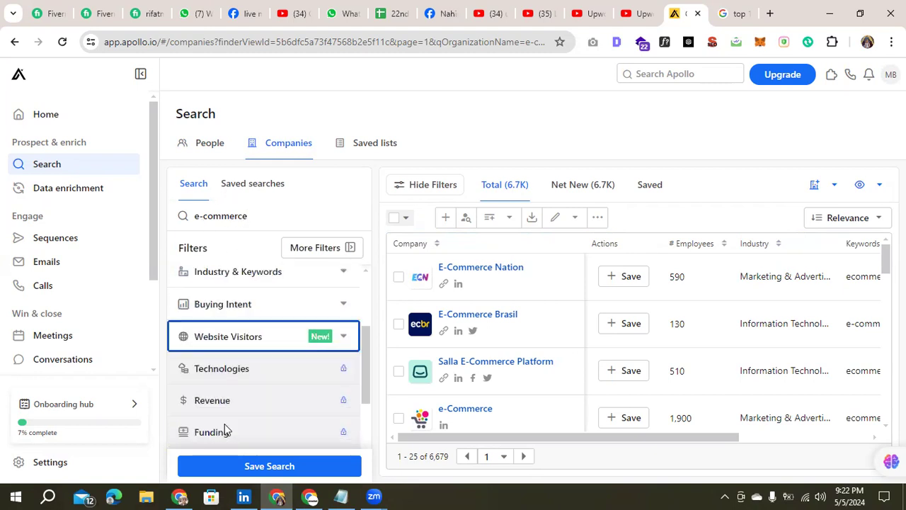
scroll(225, 428, "down", 3)
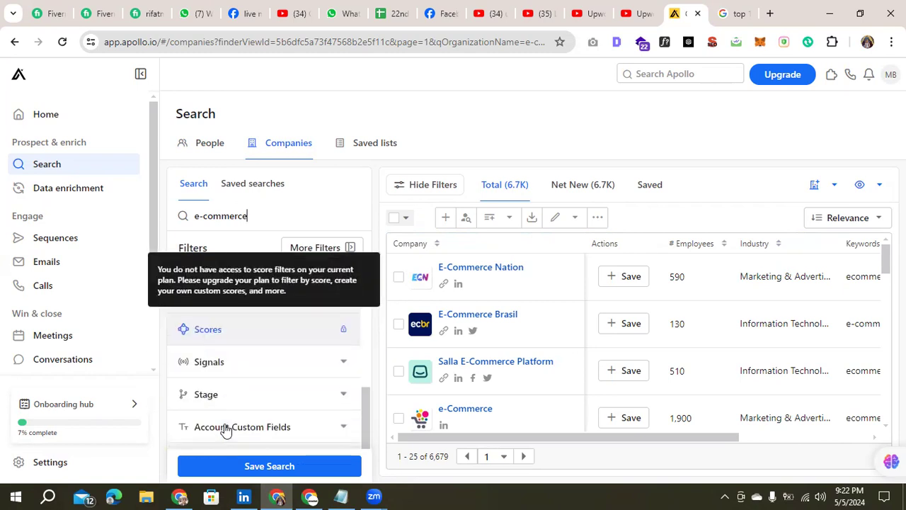
scroll(224, 428, "up", 3)
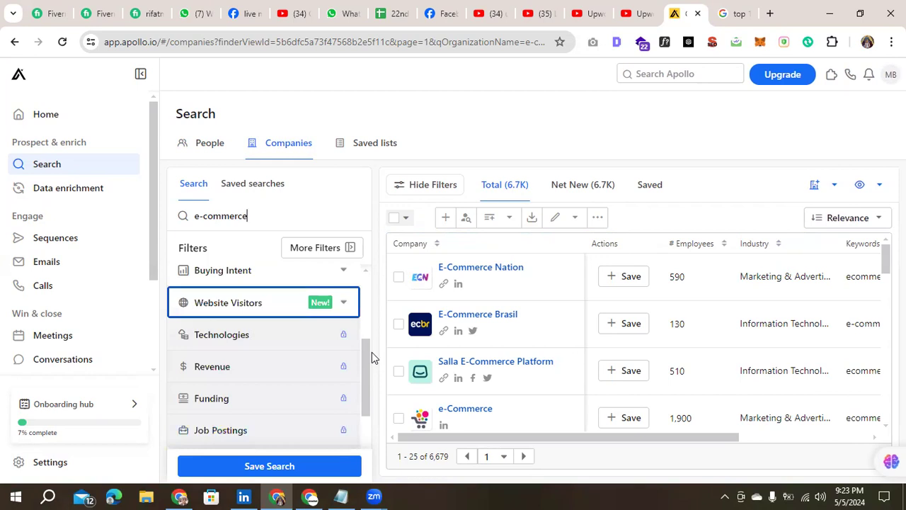
Step: Examine the companies listed for the "e-commerce" search and check the total number of matches
scroll(366, 365, "up", 3)
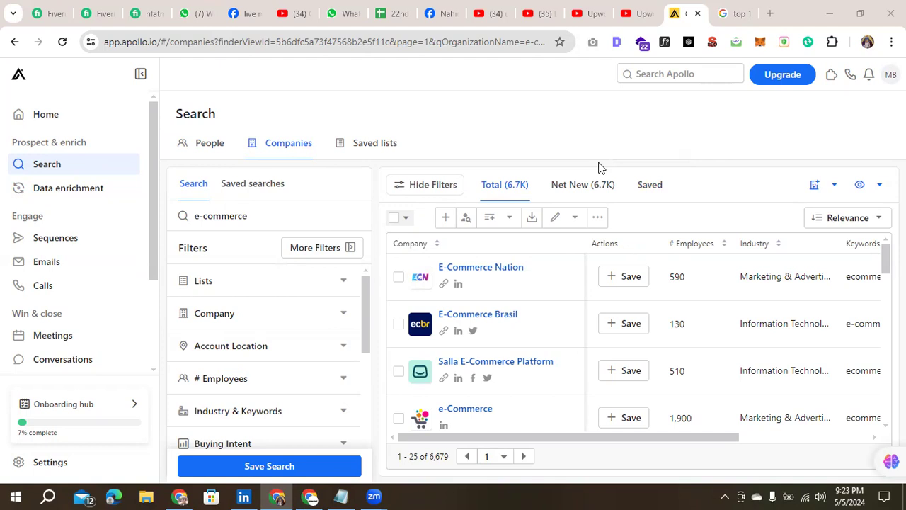
triple_click(203, 216)
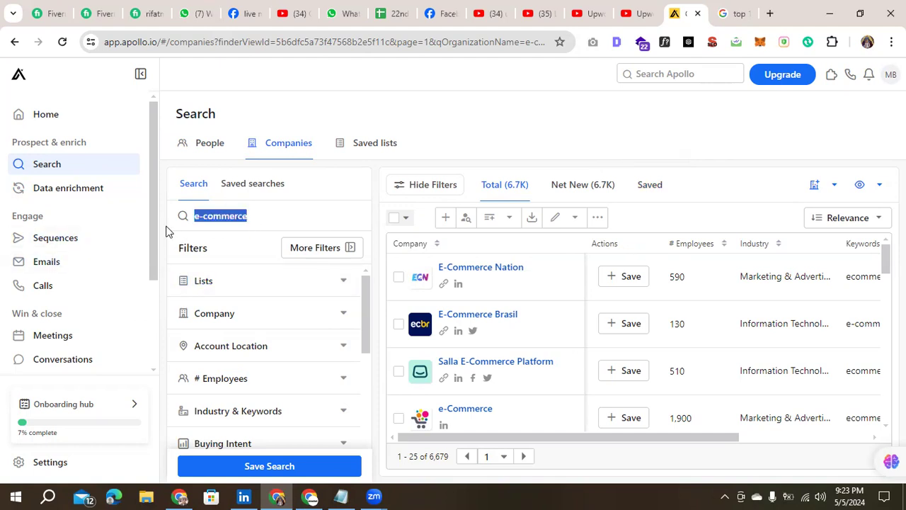
left_click(244, 214)
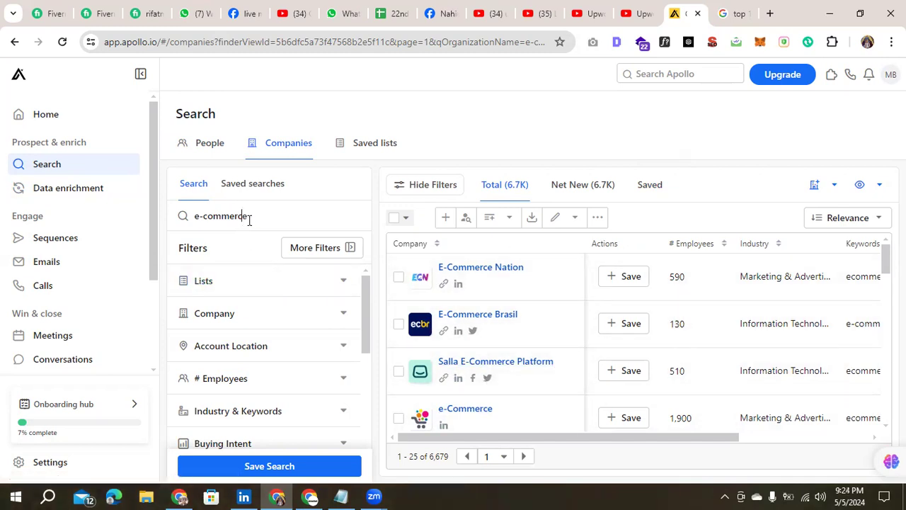
scroll(481, 325, "down", 3)
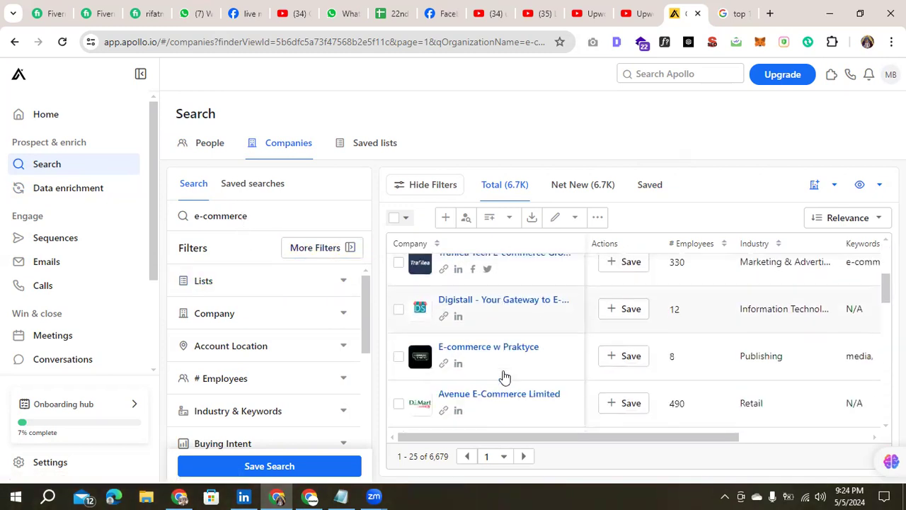
scroll(504, 375, "down", 3)
scroll(504, 375, "down", 3)
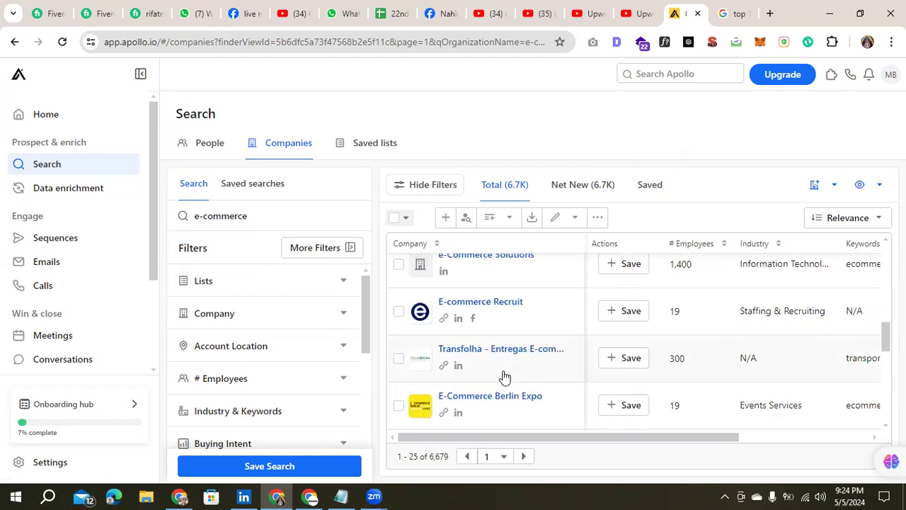
scroll(504, 375, "up", 2)
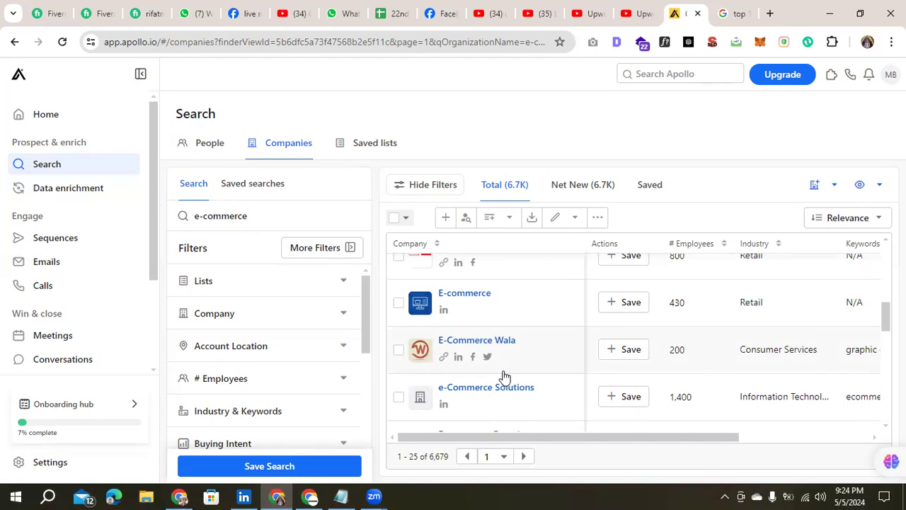
scroll(415, 299, "up", 3)
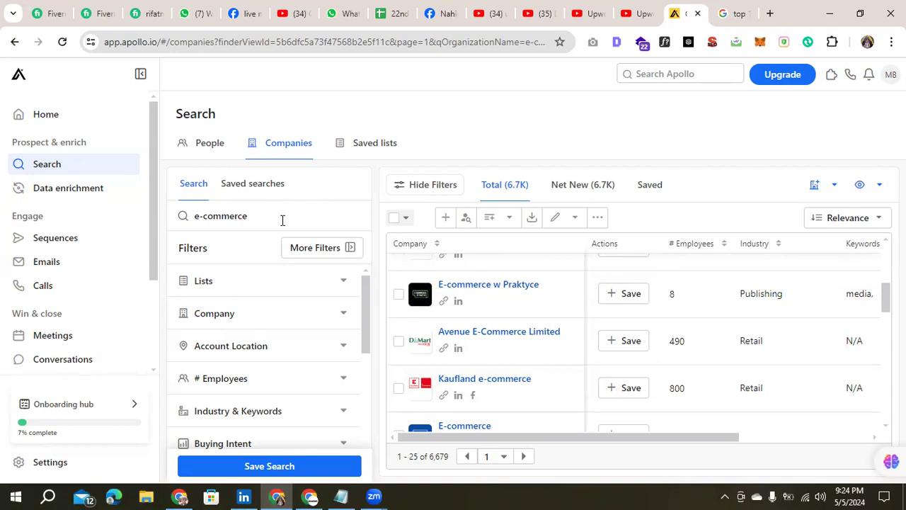
left_click_drag(265, 217, 193, 217)
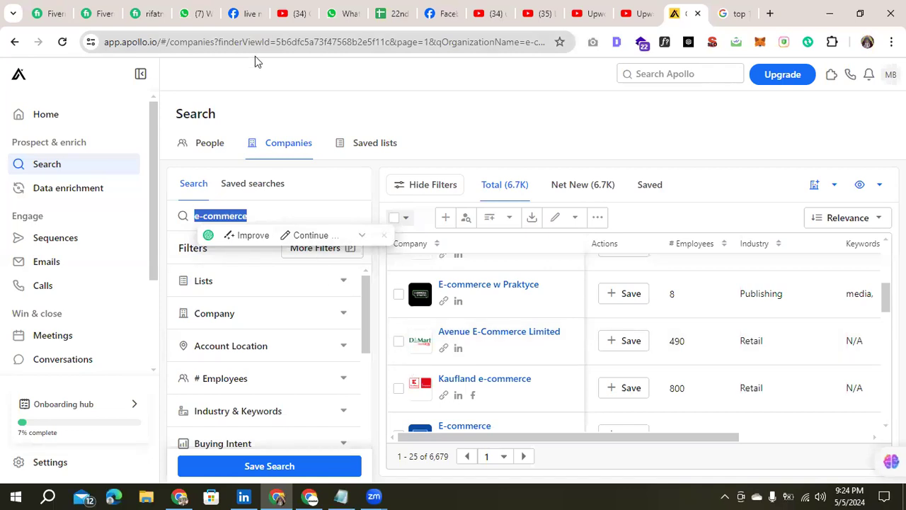
left_click(341, 148)
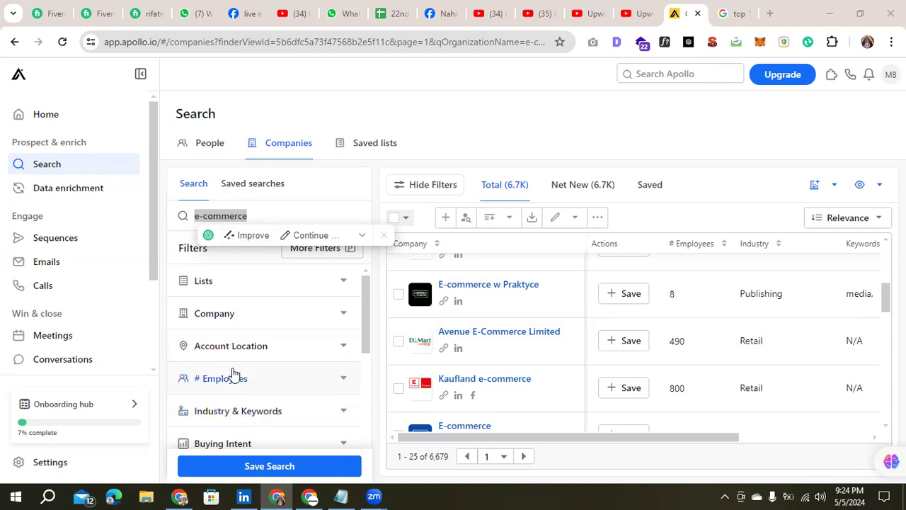
left_click(279, 215)
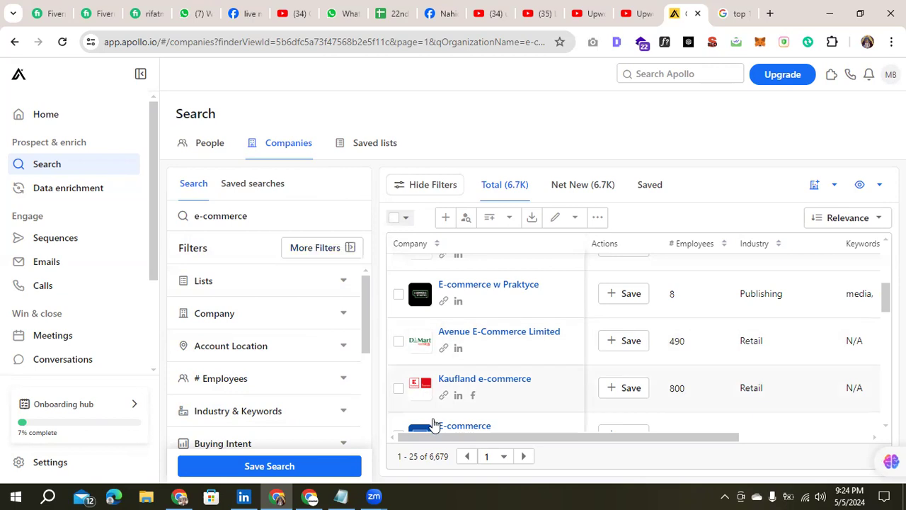
left_click_drag(429, 456, 452, 457)
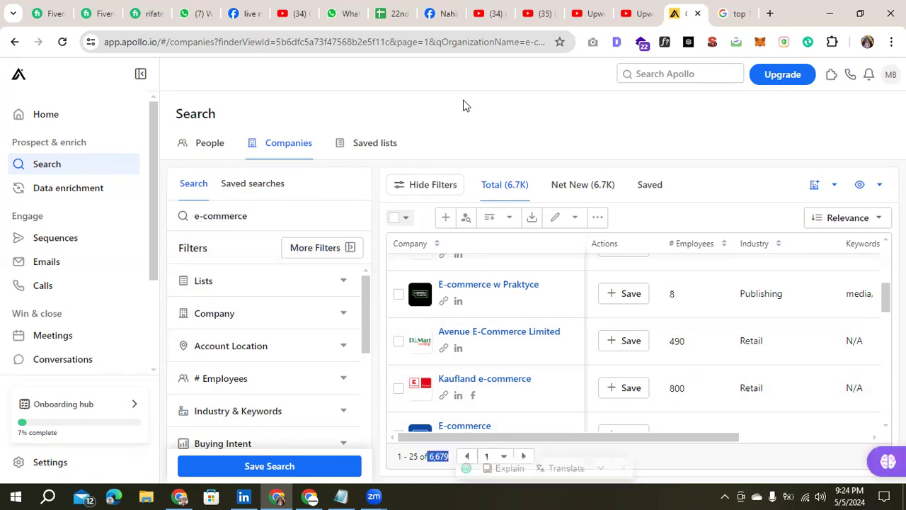
Step: Clear the company name search, expand the Industry & Keywords filter and check its list of industries
triple_click(191, 217)
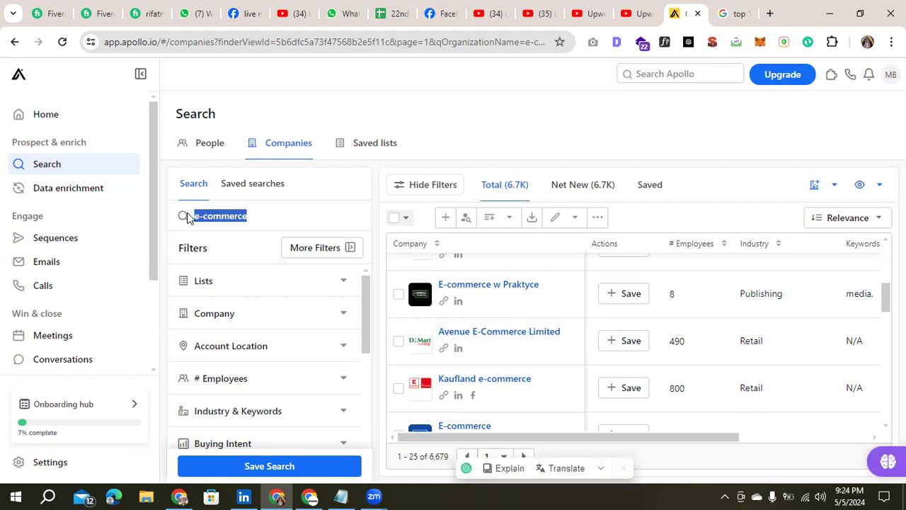
key("BackSpace")
scroll(226, 381, "down", 1)
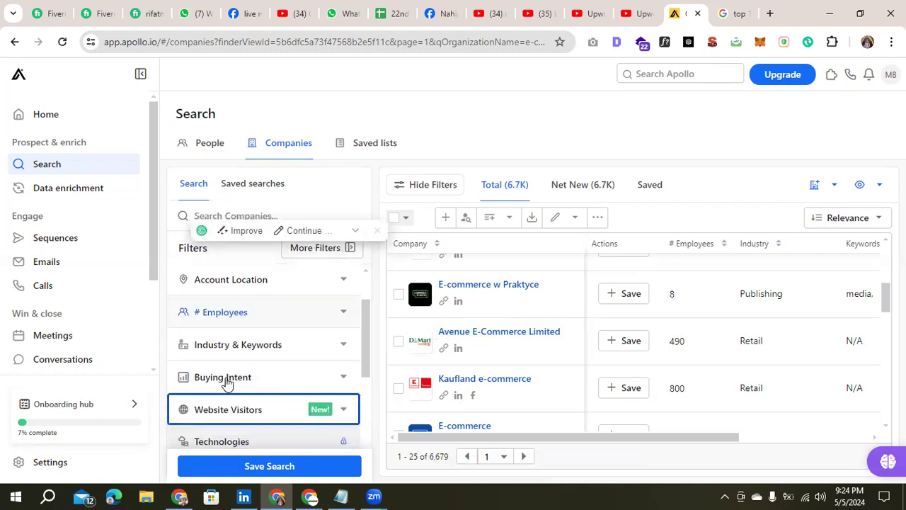
left_click(301, 344)
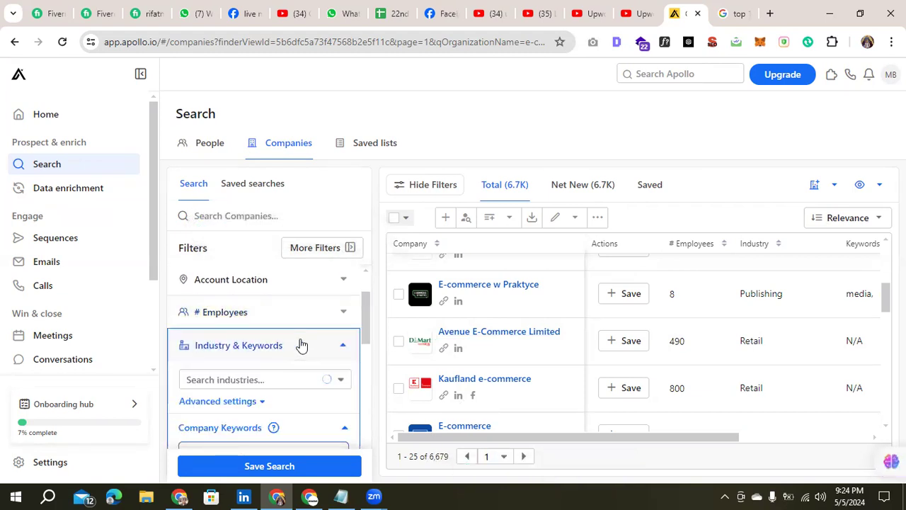
left_click(250, 380)
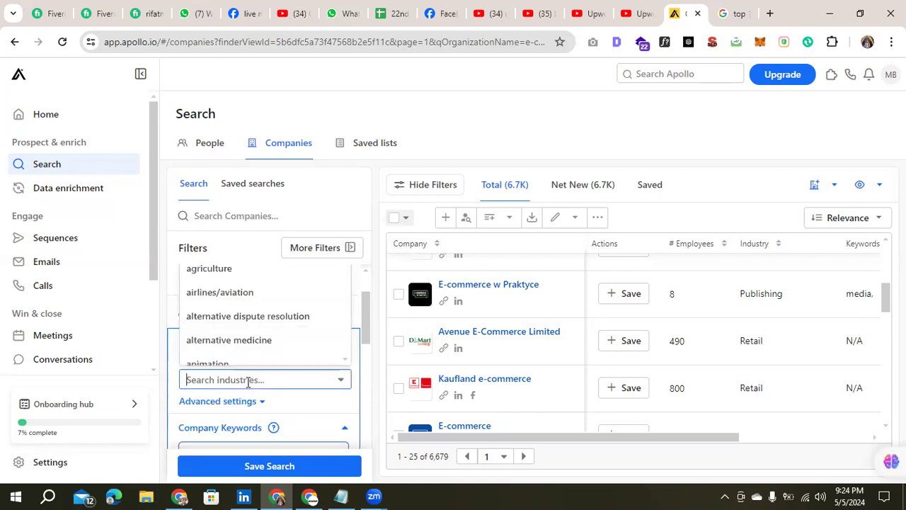
left_click(379, 307)
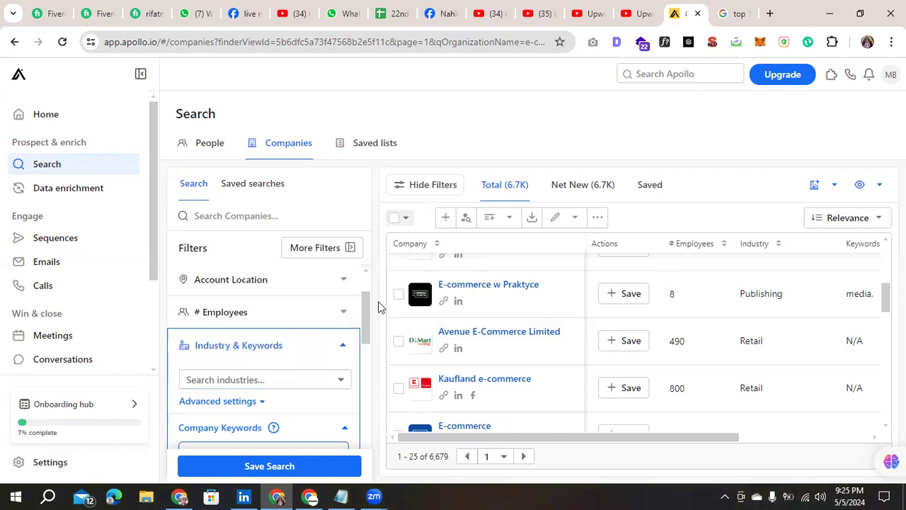
Step: Add "e-commerce" as an included company keyword in the Industry & Keywords filter
scroll(263, 382, "down", 1)
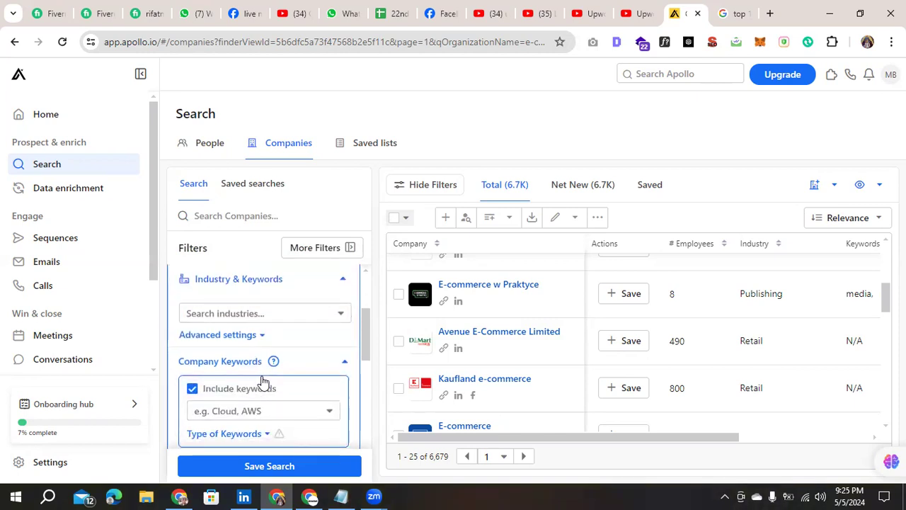
scroll(255, 395, "down", 1)
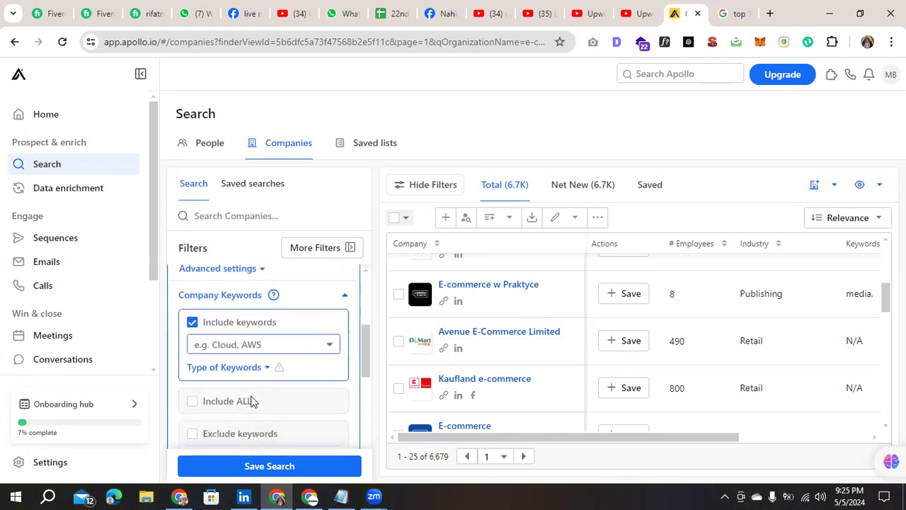
scroll(251, 400, "up", 2)
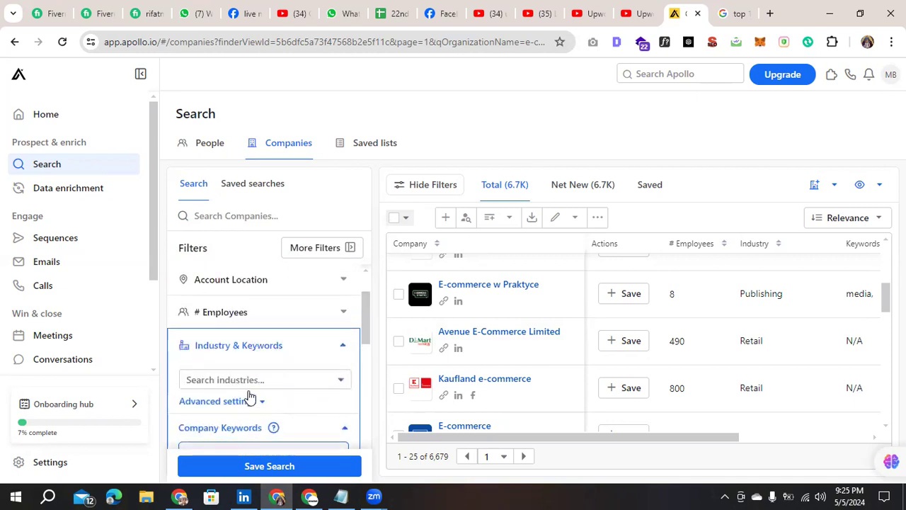
scroll(249, 394, "down", 2)
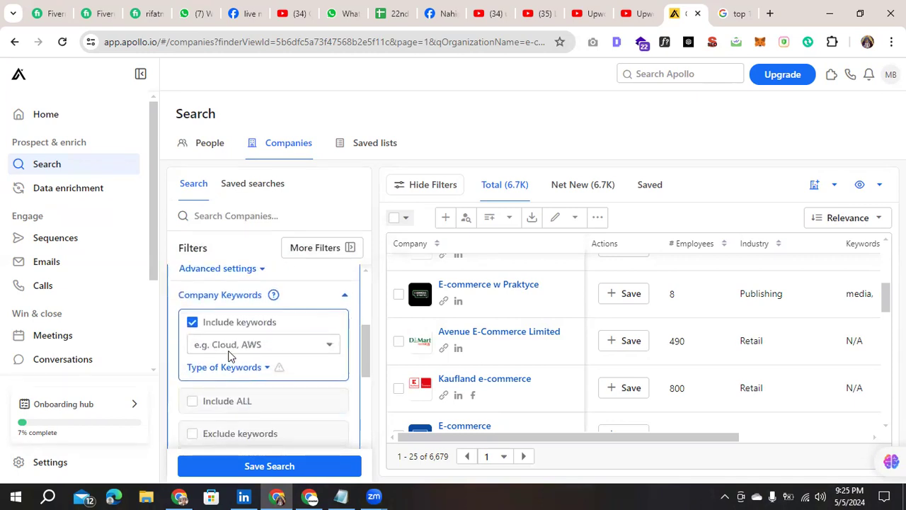
left_click(229, 347)
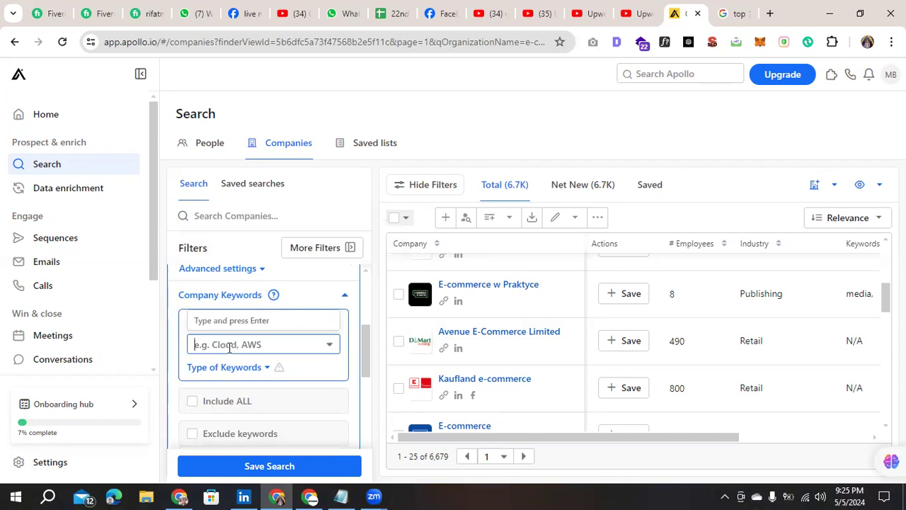
type("e-c")
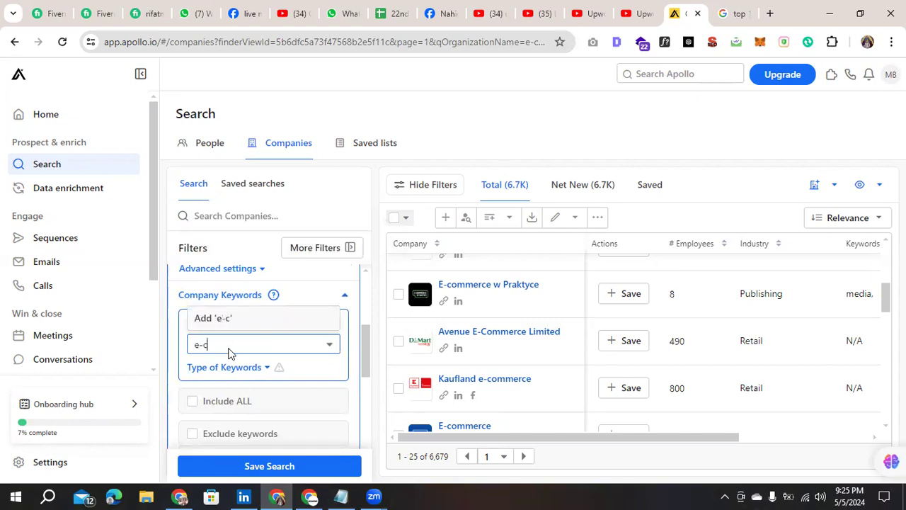
type("ommerce")
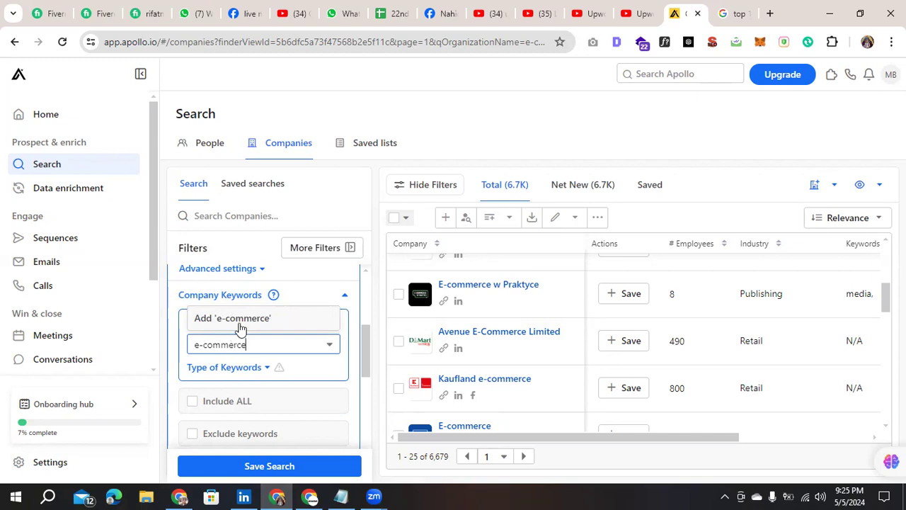
left_click(240, 324)
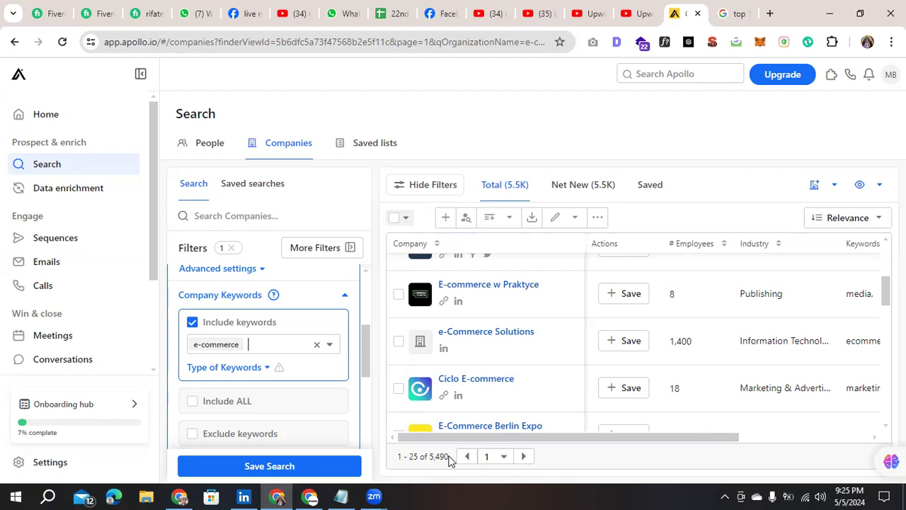
Step: Check the match total for the e-commerce keyword filter and look through the filtered companies
left_click_drag(445, 456, 432, 455)
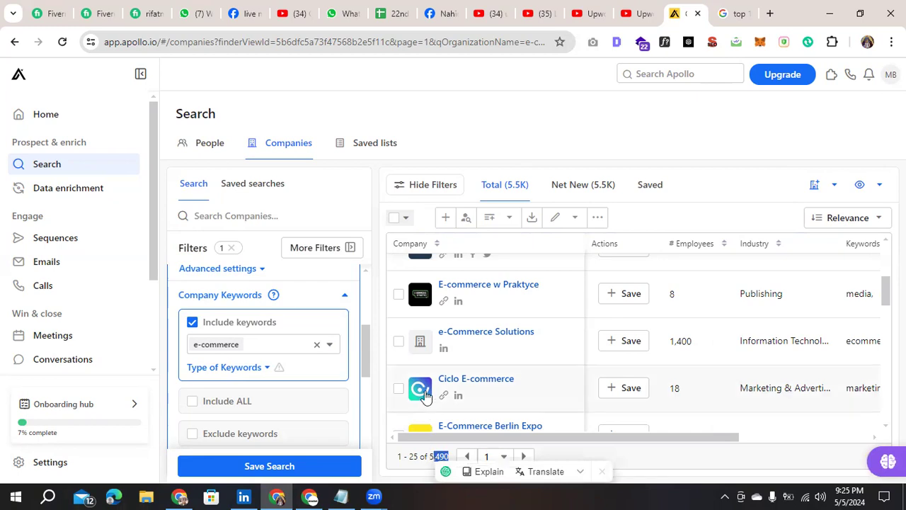
scroll(424, 384, "up", 3)
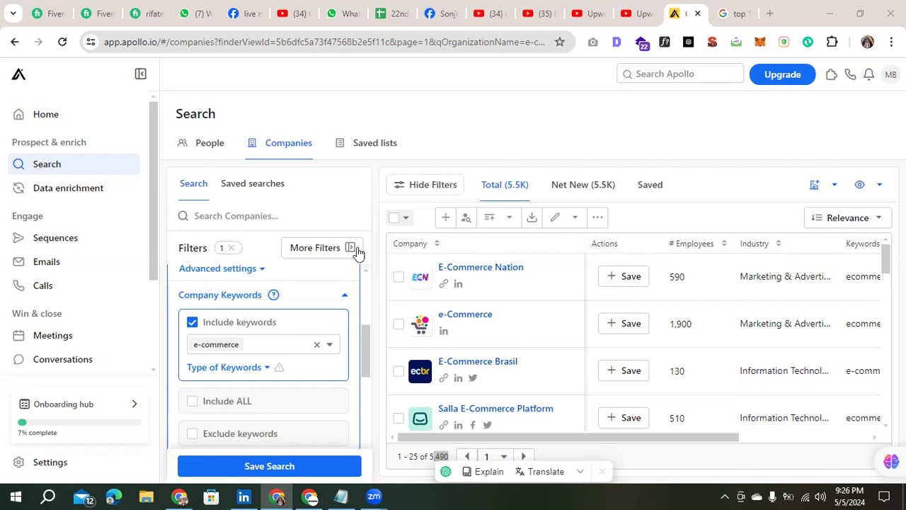
scroll(509, 353, "down", 3)
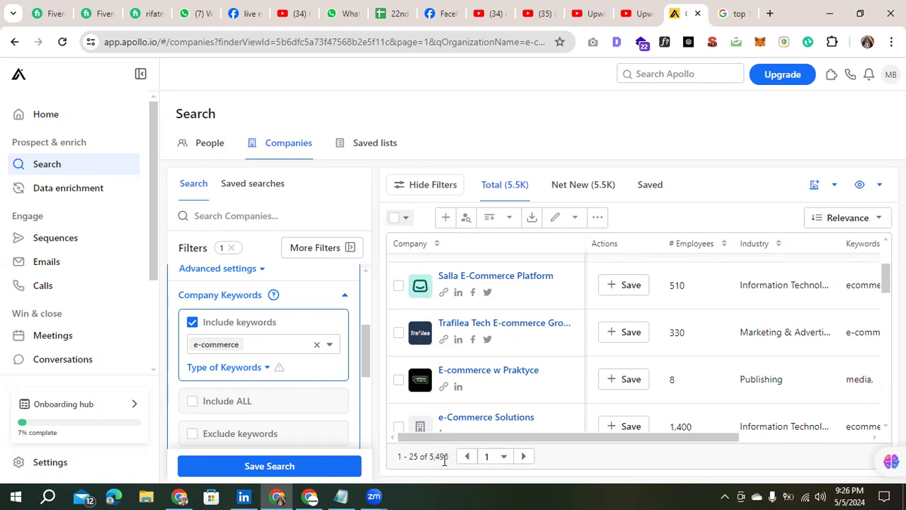
scroll(489, 357, "down", 3)
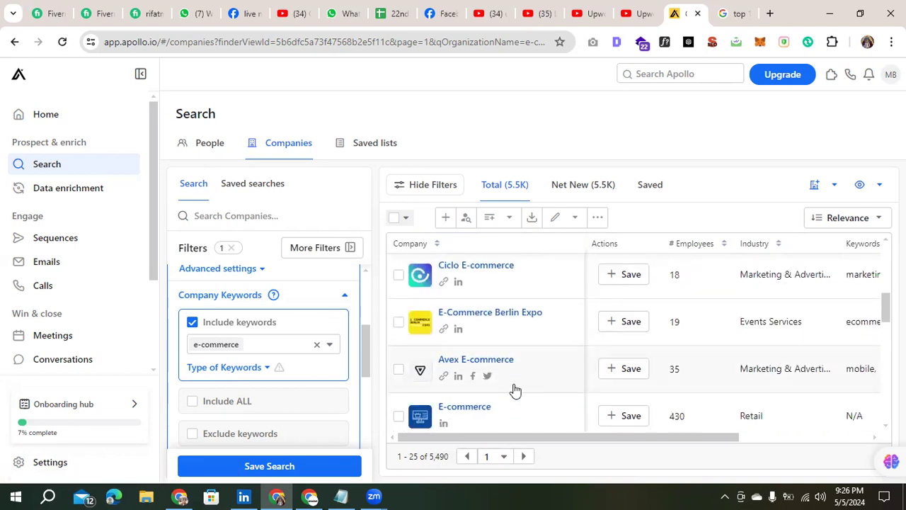
scroll(514, 389, "up", 4)
scroll(514, 389, "down", 2)
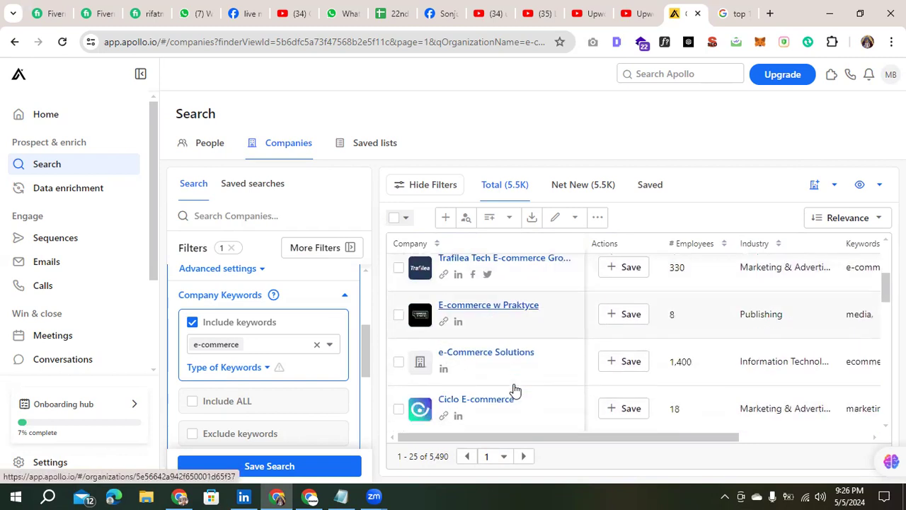
scroll(523, 366, "up", 3)
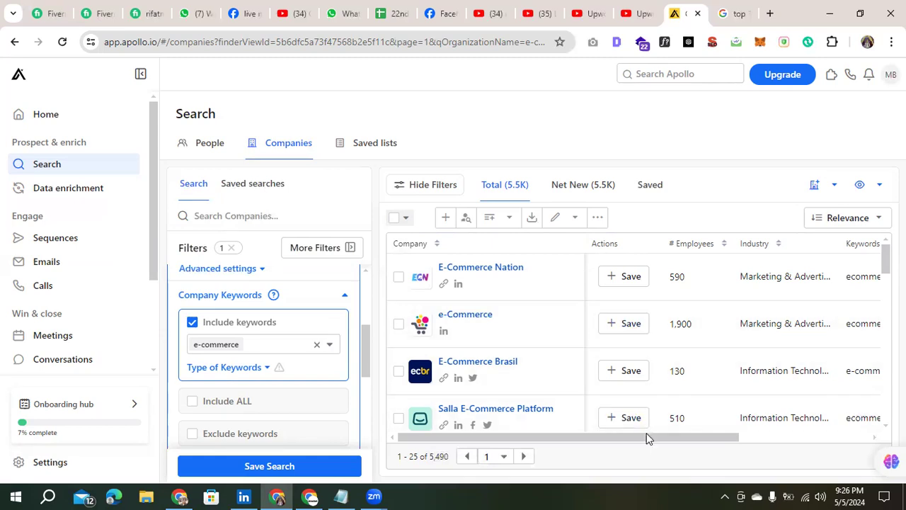
Step: Review the filtered companies' remaining columns, including Keywords and Company Location
left_click_drag(652, 439, 476, 453)
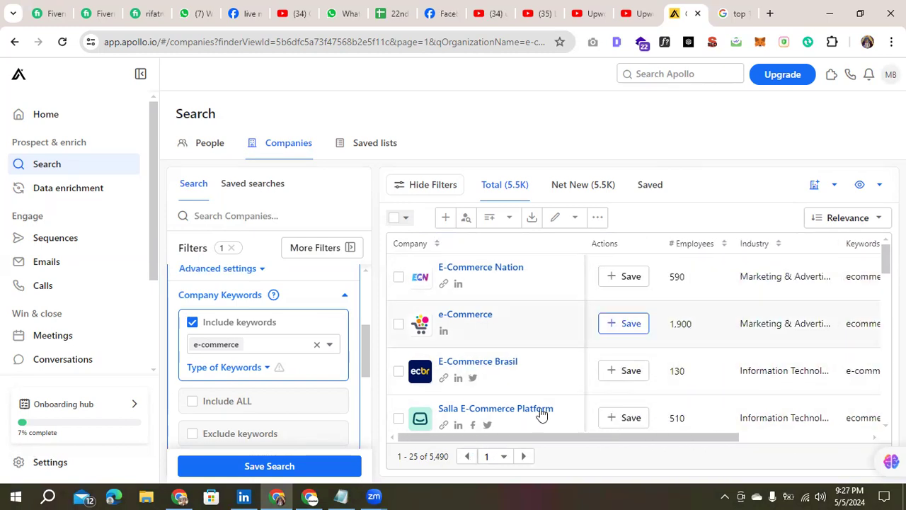
left_click_drag(540, 434, 456, 434)
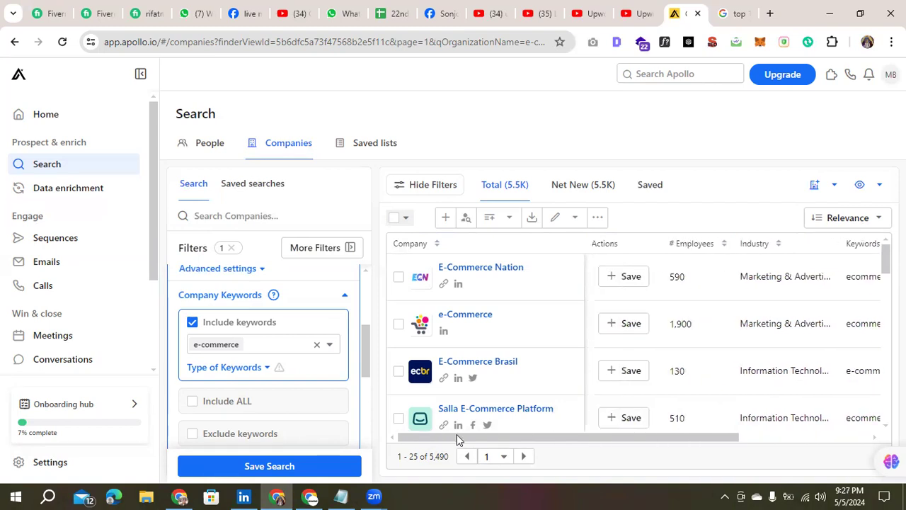
scroll(519, 360, "down", 2)
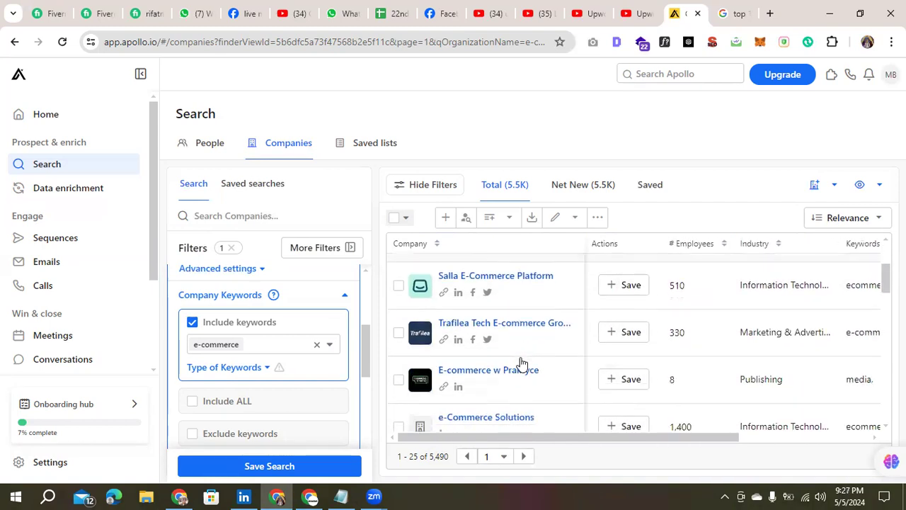
scroll(520, 364, "up", 2)
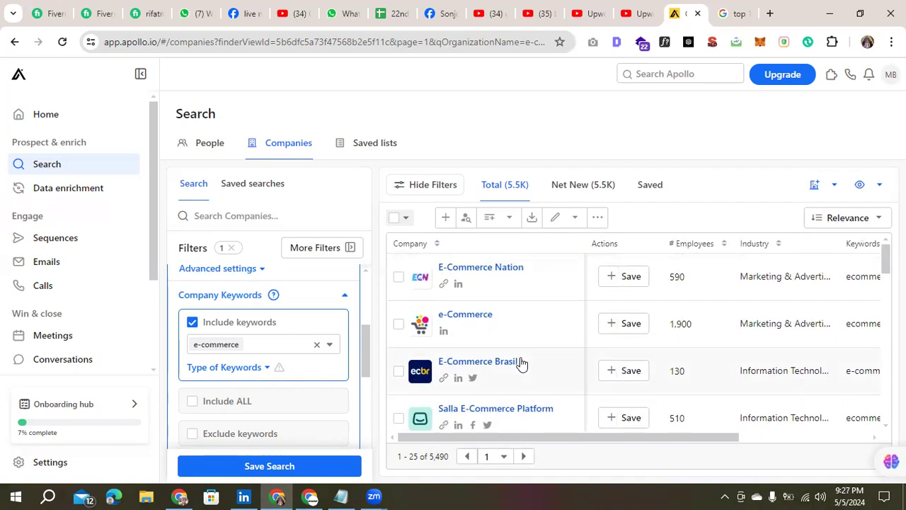
left_click_drag(543, 443, 859, 434)
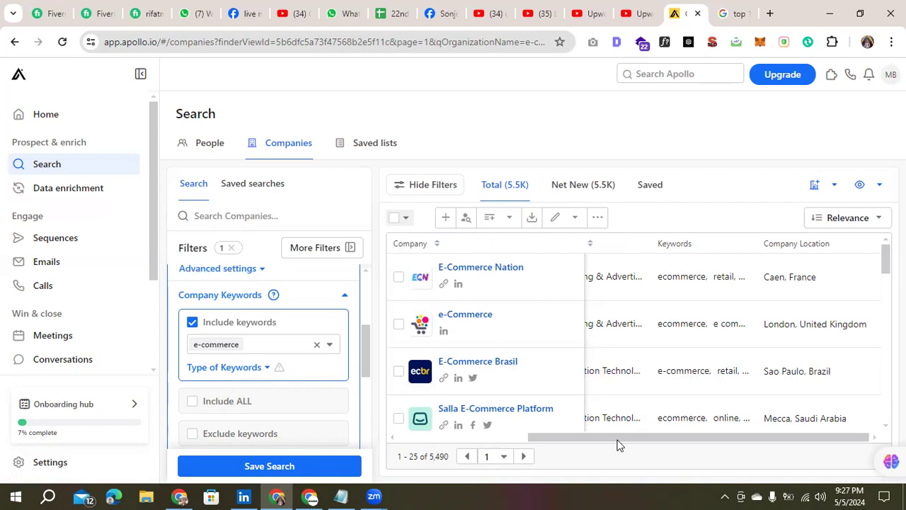
Step: Switch from the company results to the people search and clear the applied filter
left_click_drag(616, 439, 461, 433)
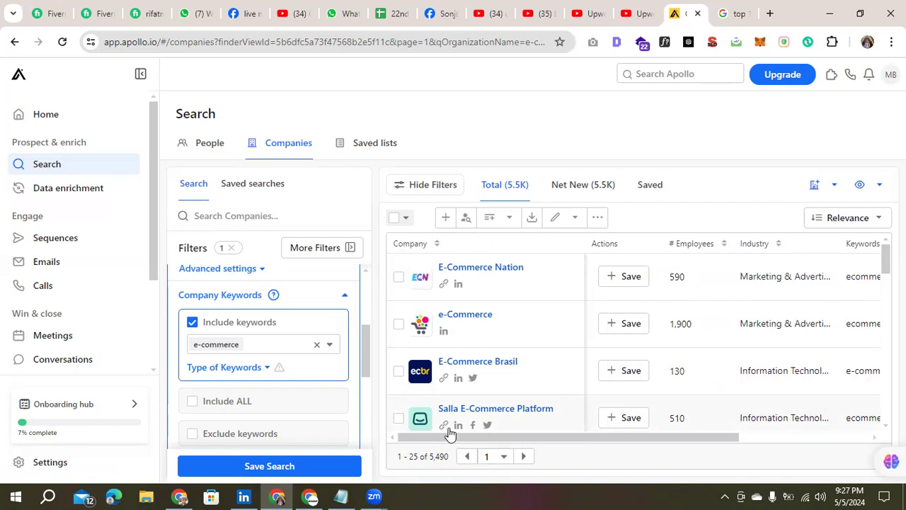
left_click(204, 145)
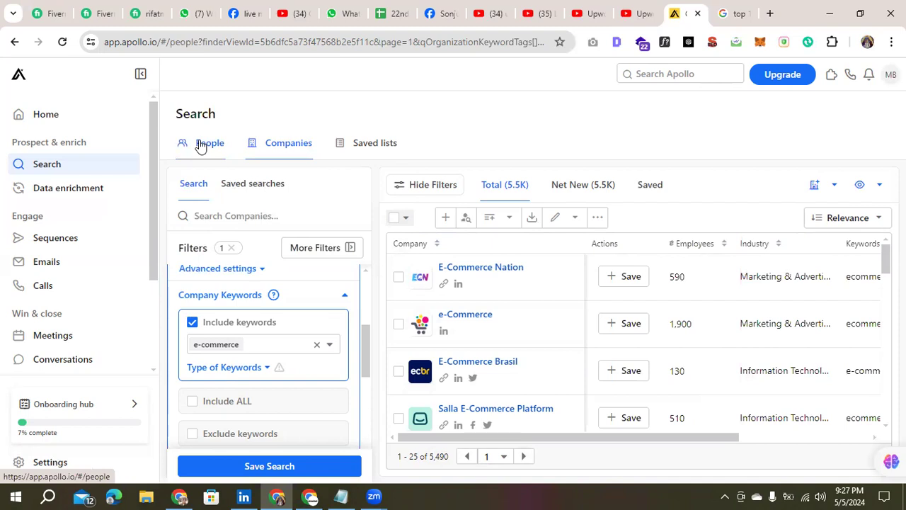
scroll(270, 404, "down", 1)
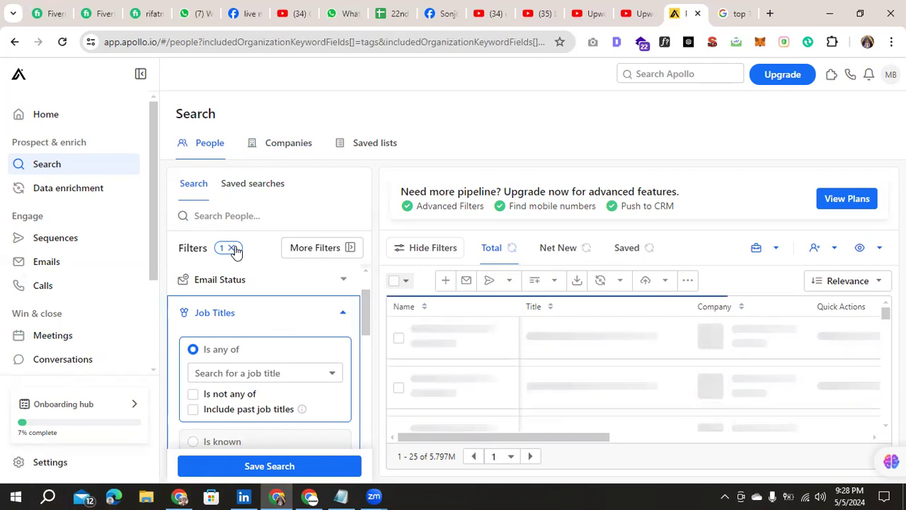
left_click(234, 249)
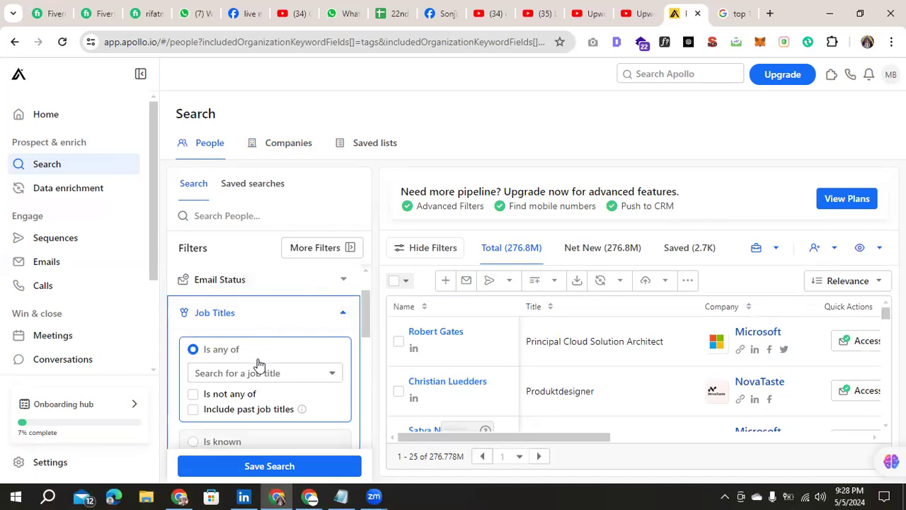
Step: Expand the Industry & Keywords filter in the people search and look over its industry and company keyword options
scroll(259, 363, "down", 5)
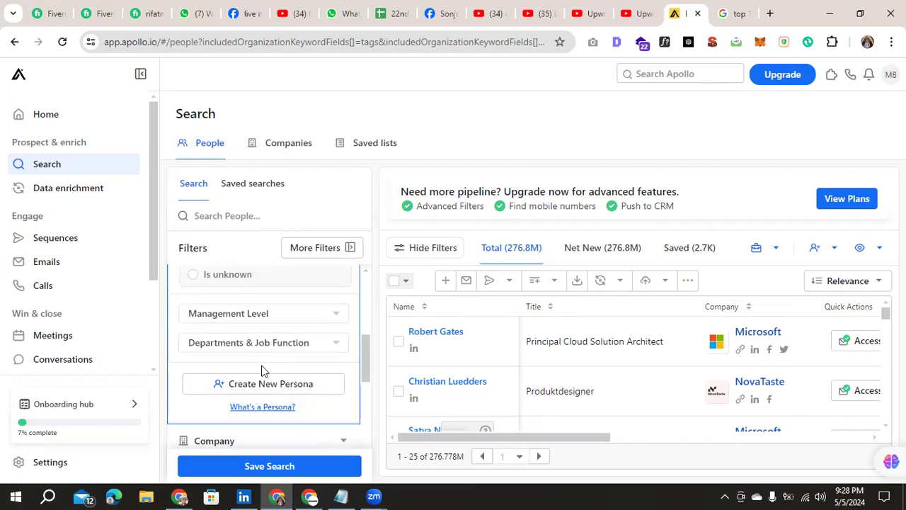
scroll(273, 378, "up", 4)
scroll(273, 378, "up", 1)
scroll(275, 379, "down", 3)
scroll(275, 379, "down", 2)
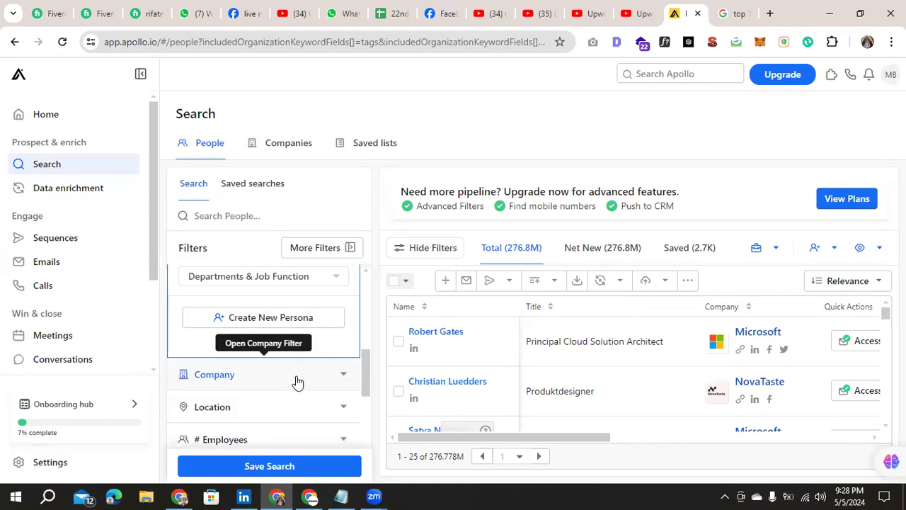
scroll(297, 382, "down", 1)
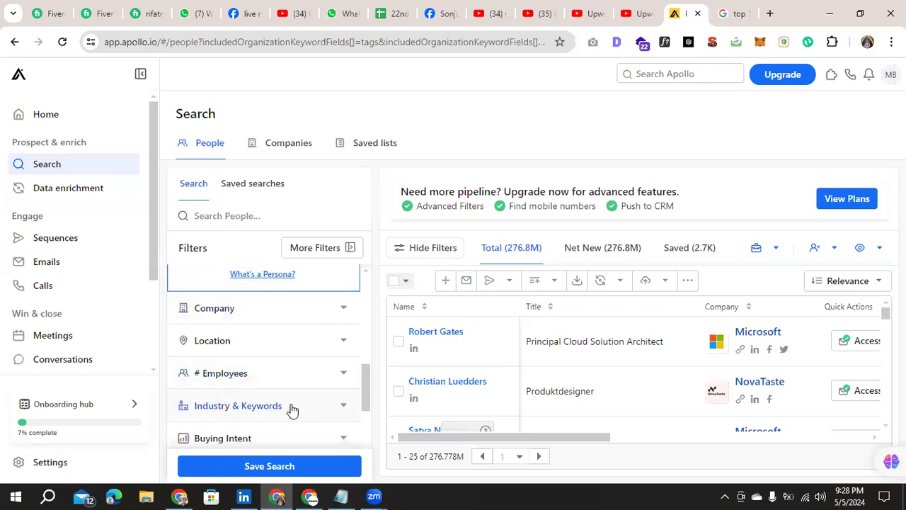
left_click(292, 407)
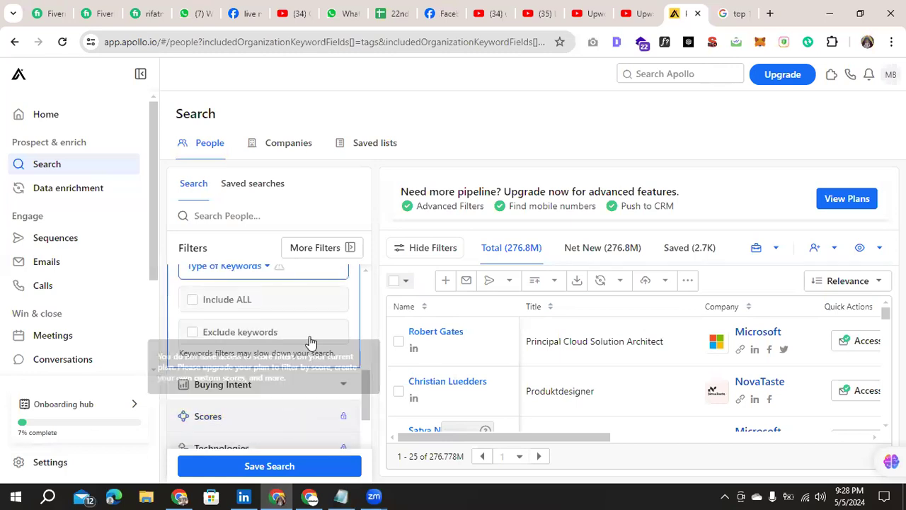
scroll(279, 390, "down", 1)
scroll(277, 415, "up", 1)
scroll(272, 407, "up", 1)
scroll(259, 382, "up", 1)
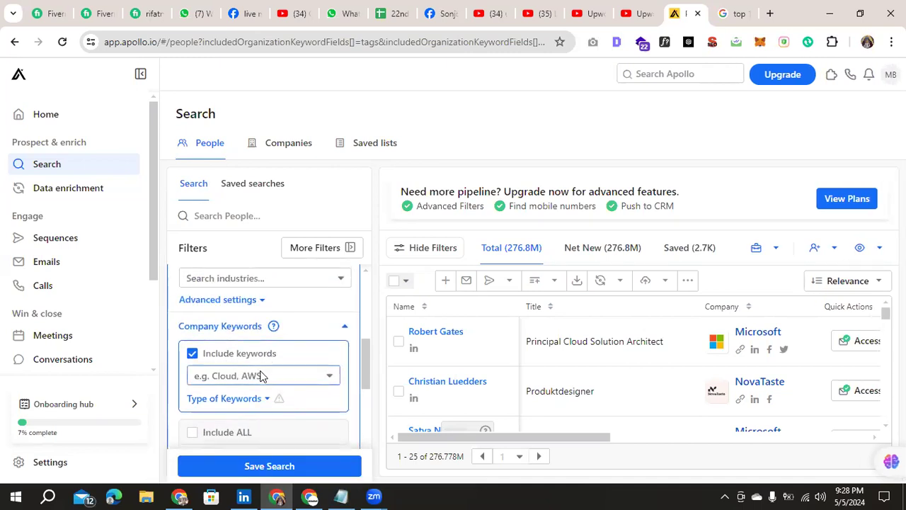
scroll(261, 391, "up", 1)
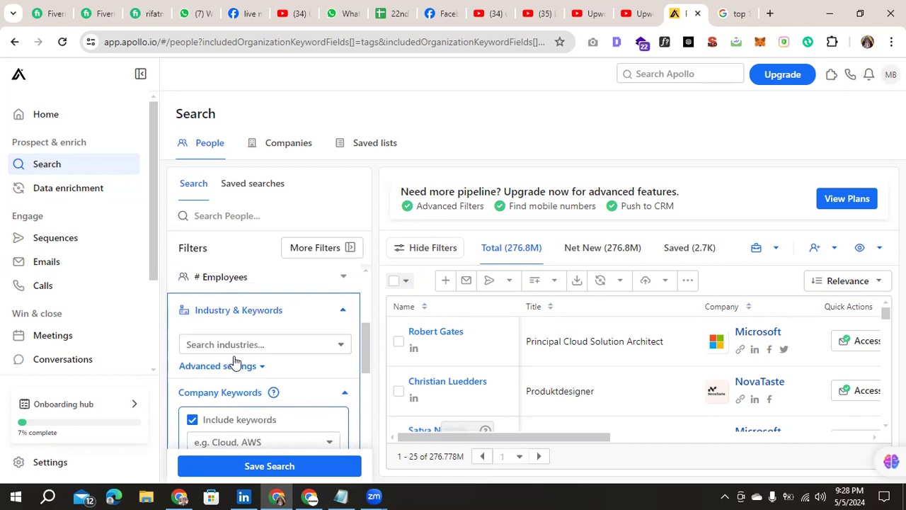
Step: Try "real agents" as an included company keyword, and remove it again
scroll(239, 393, "down", 1)
left_click(239, 375)
type("real ")
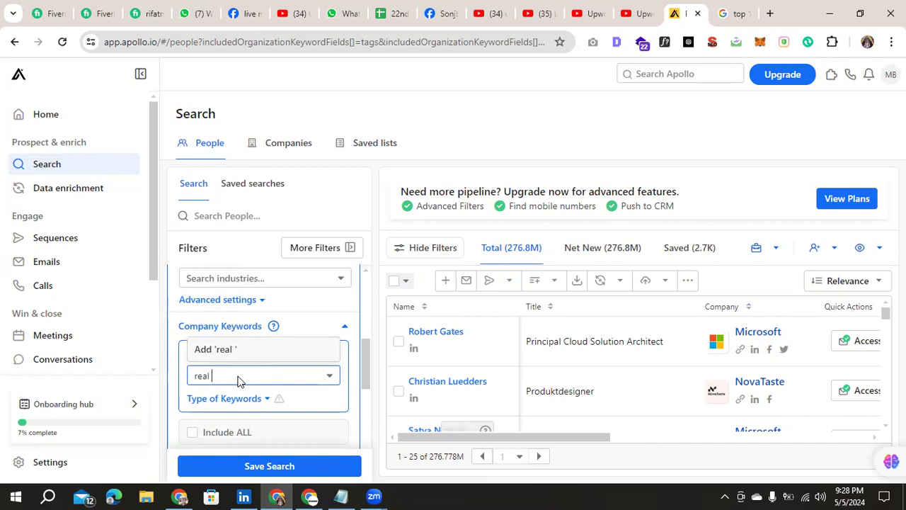
type("agen")
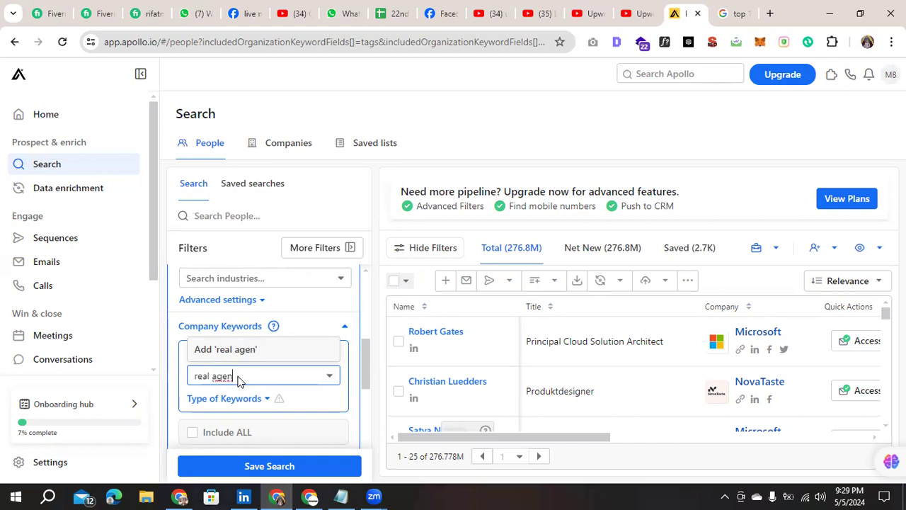
type("ts")
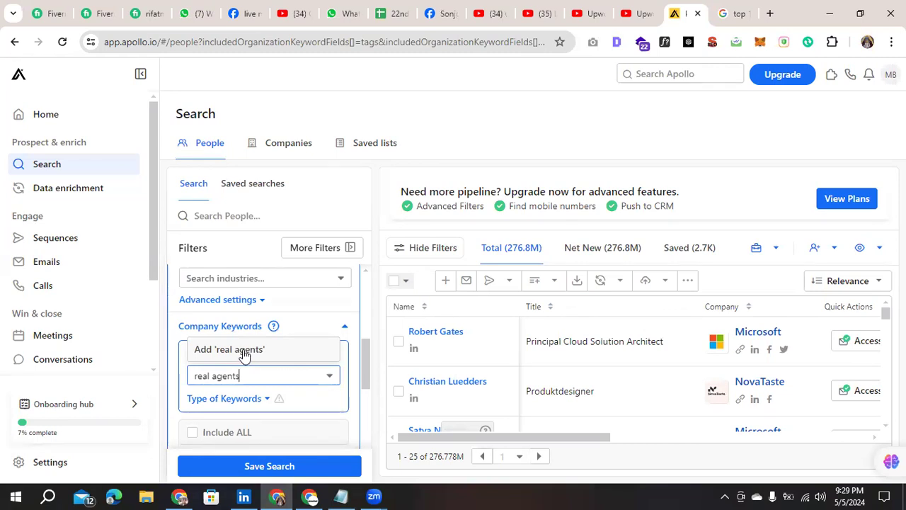
left_click(244, 349)
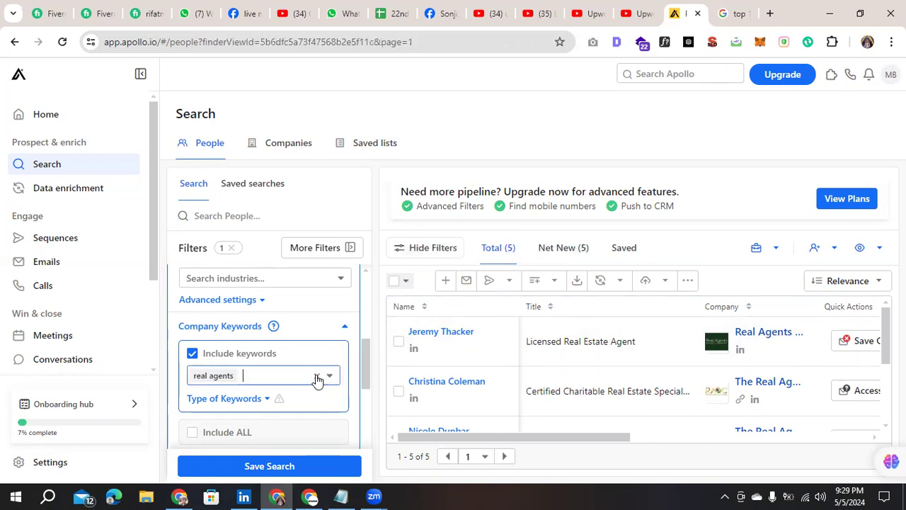
key("BackSpace")
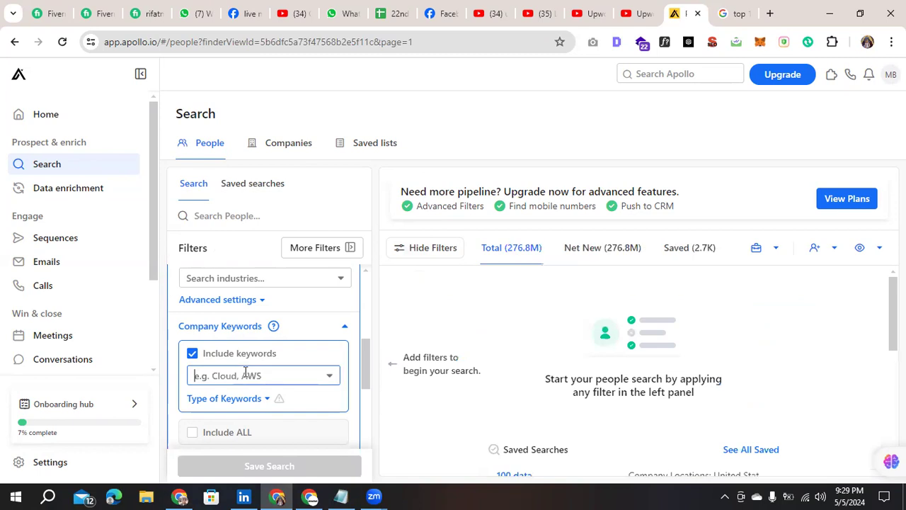
Step: Add "real estate agents" as an included company keyword for the people search
type("re")
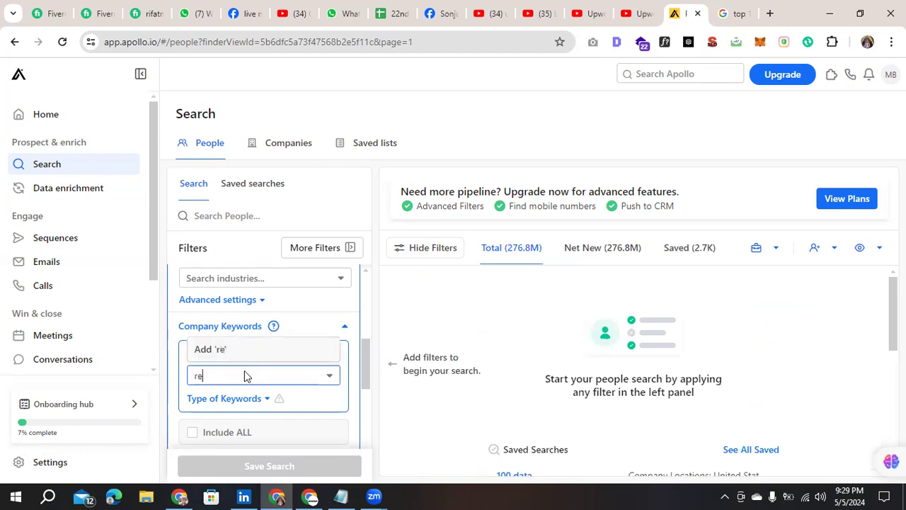
type("al estate ")
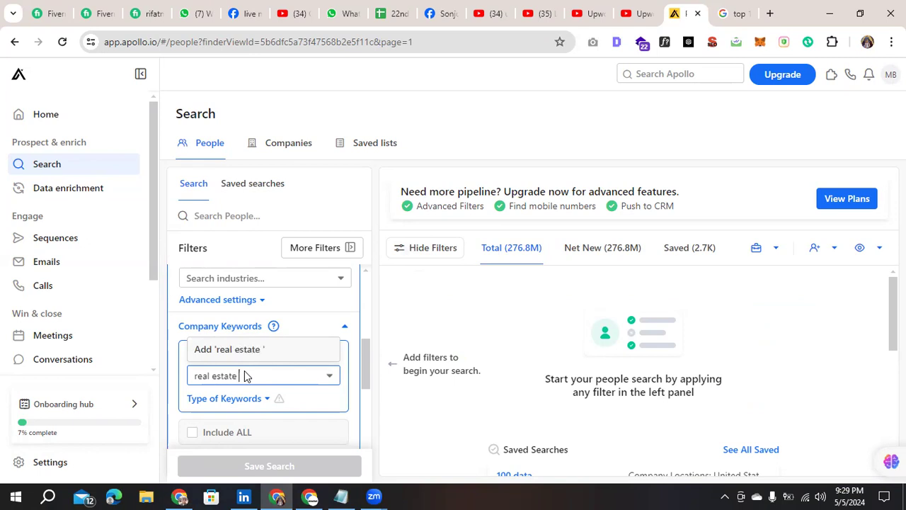
type("agents")
left_click(241, 349)
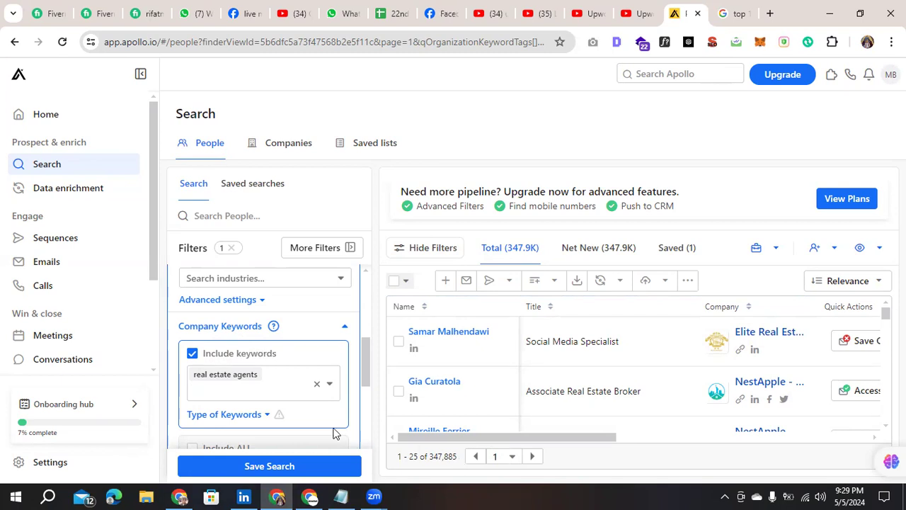
Step: Add "real estate" as an industry in the Industry & Keywords filter
scroll(256, 340, "up", 1)
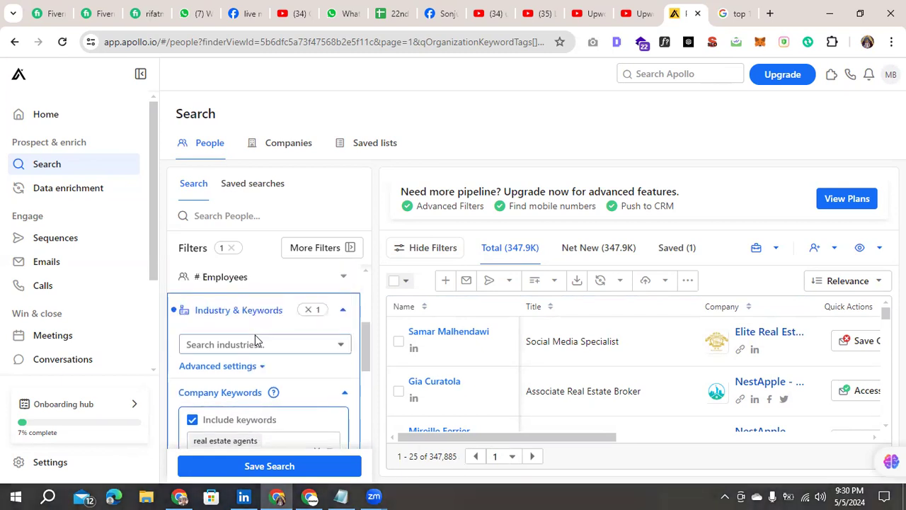
left_click(271, 347)
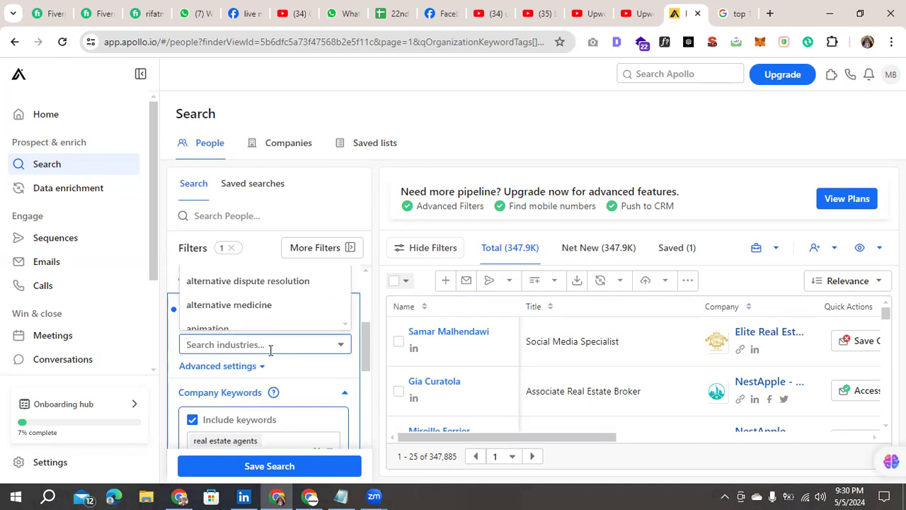
type("real")
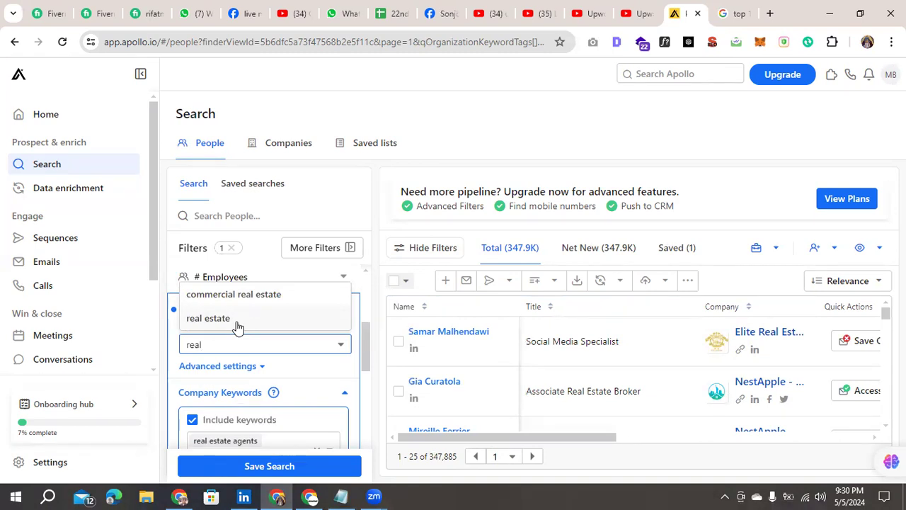
left_click(238, 323)
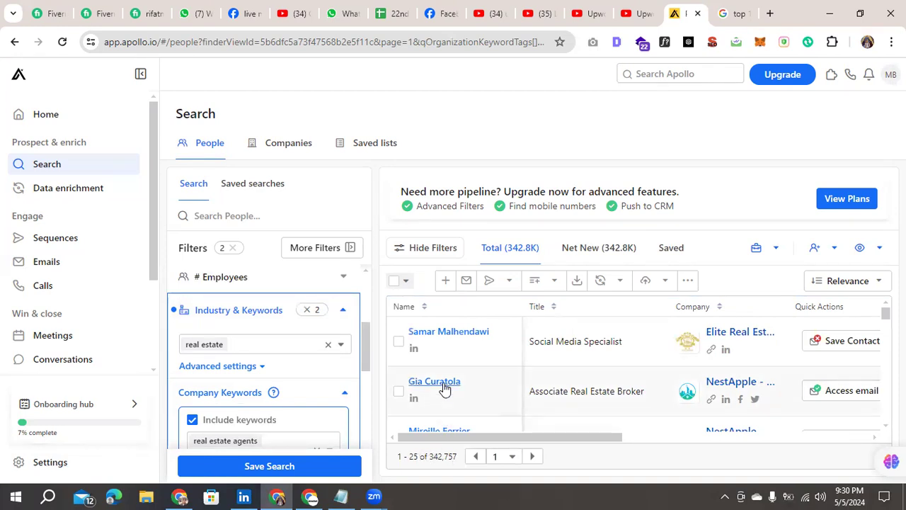
Step: Expand the Job Titles filter and examine its matching options and list of suggested job titles
scroll(550, 380, "down", 2)
scroll(548, 380, "up", 3)
scroll(317, 404, "up", 2)
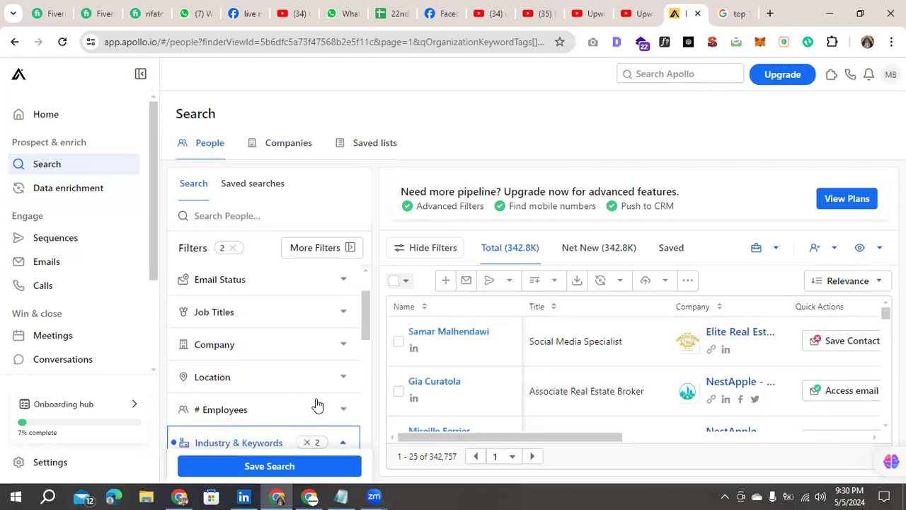
scroll(318, 403, "down", 3)
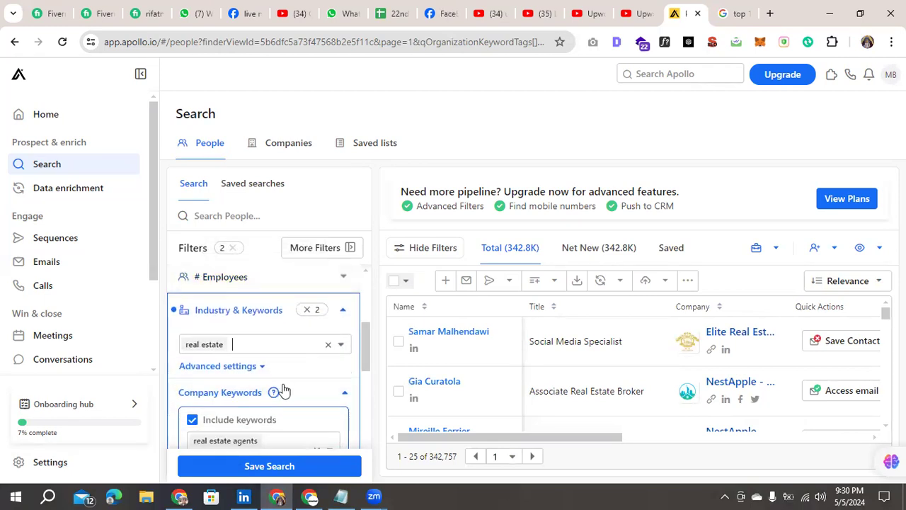
scroll(280, 390, "up", 4)
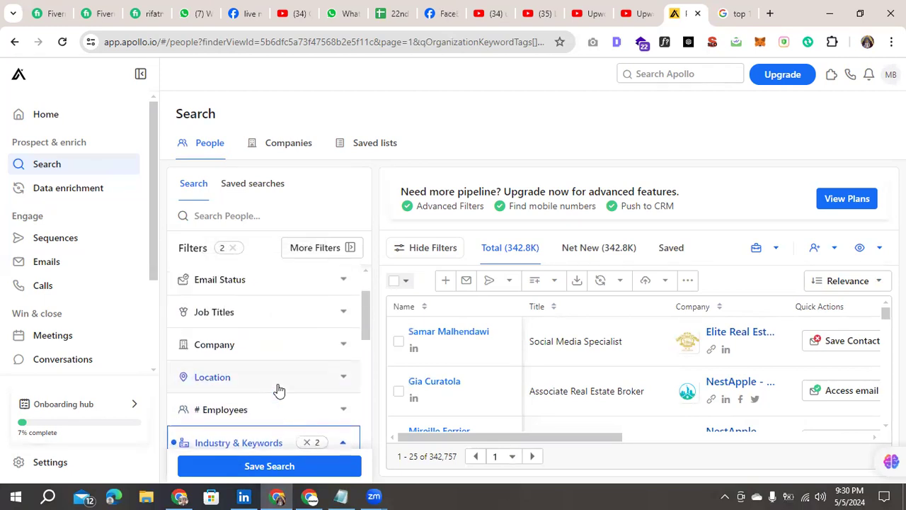
left_click(328, 382)
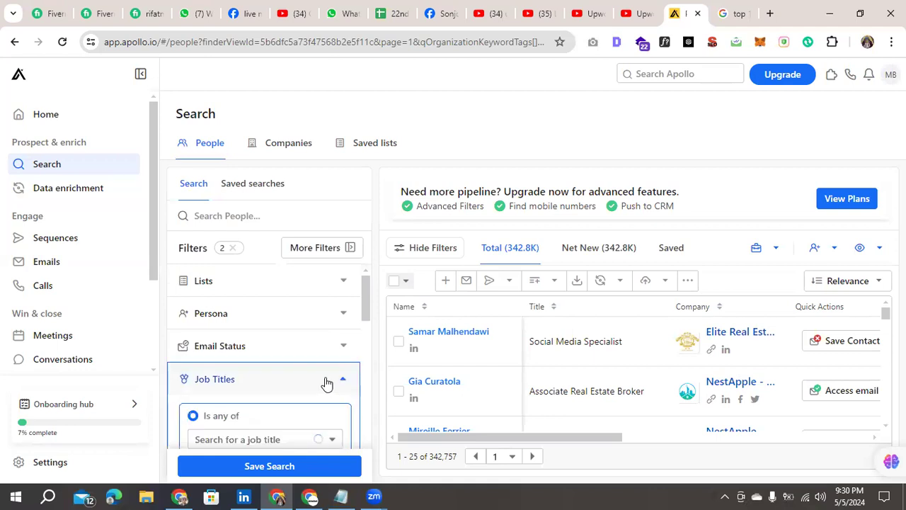
scroll(326, 385, "down", 2)
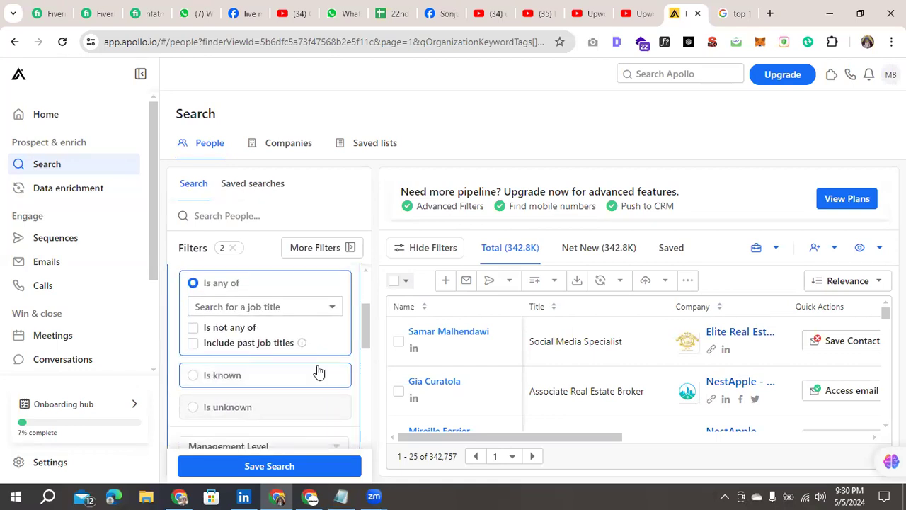
mouse_move(300, 343)
scroll(293, 372, "down", 2)
scroll(293, 372, "up", 2)
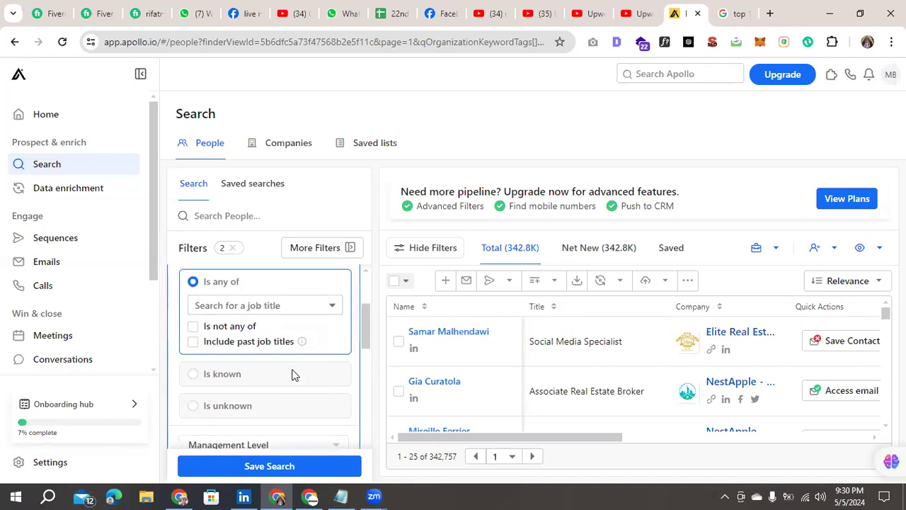
left_click(255, 308)
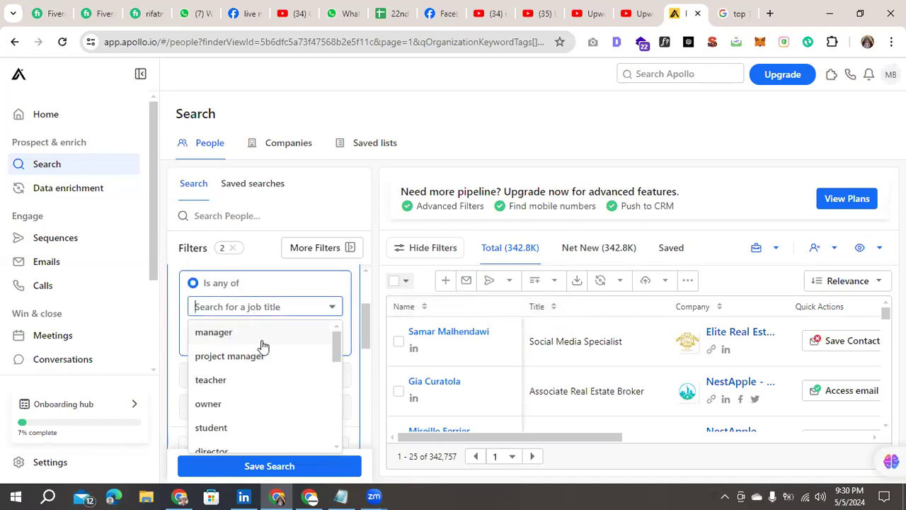
left_click(160, 367)
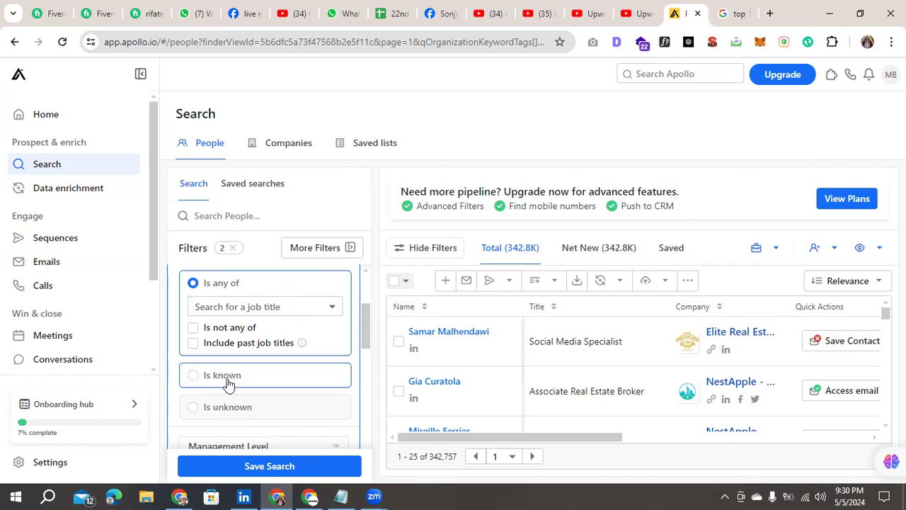
Step: Expand the Management Level filter under Job Titles and include Owner
scroll(230, 382, "down", 3)
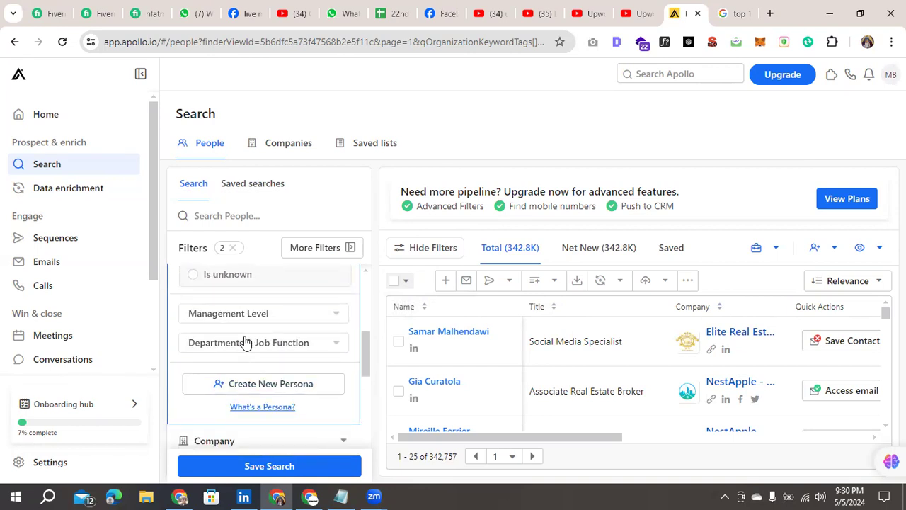
left_click(332, 320)
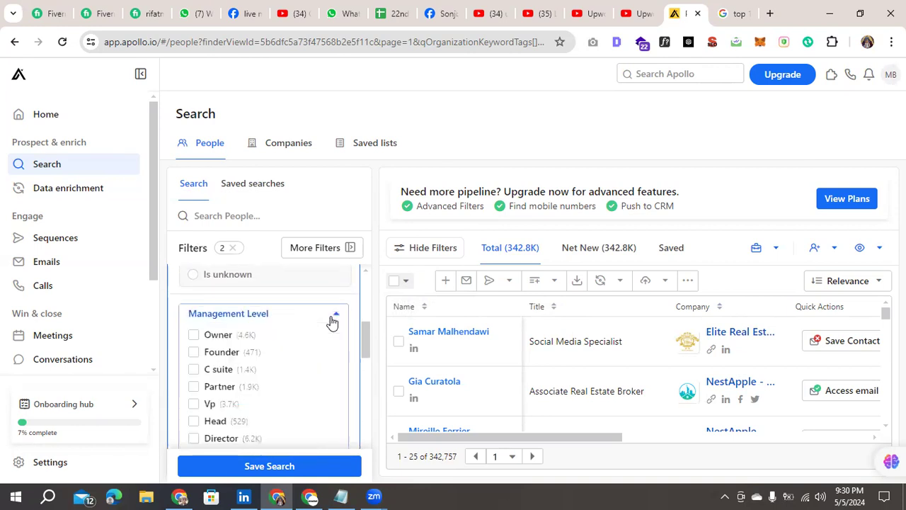
left_click(191, 340)
scroll(234, 393, "down", 1)
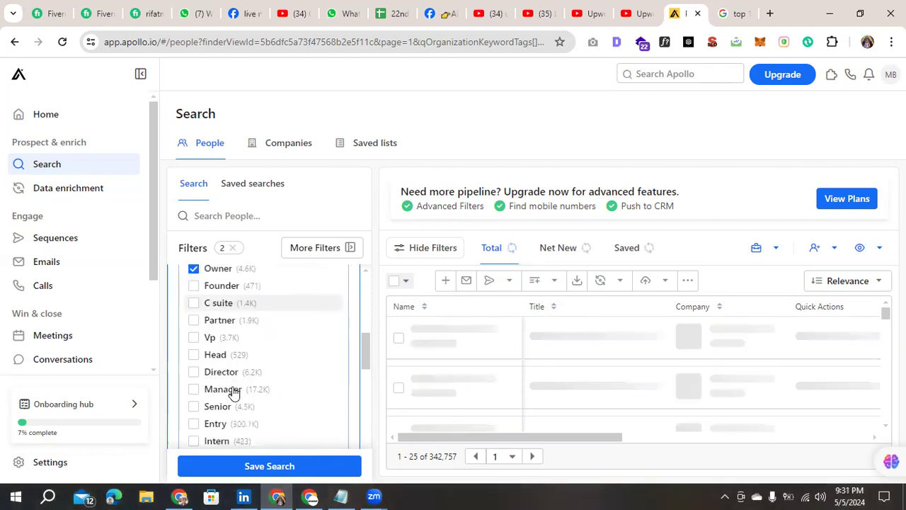
scroll(235, 397, "down", 2)
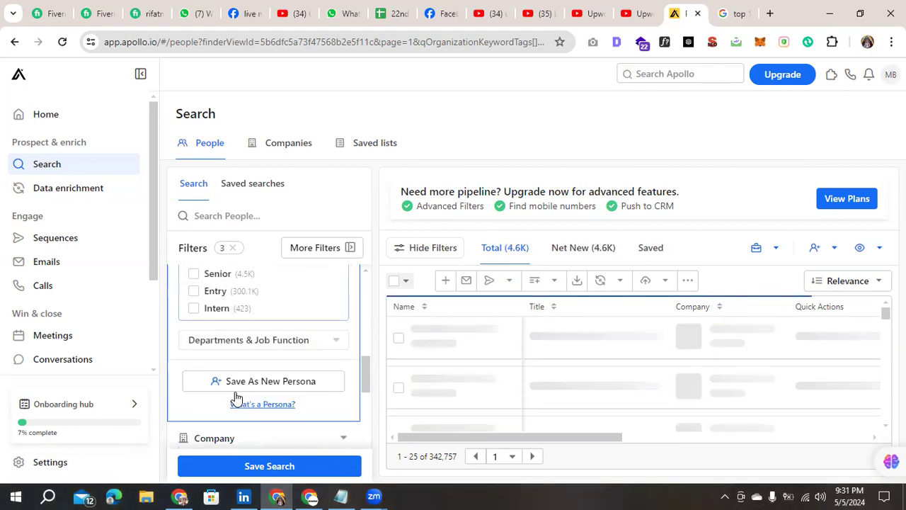
scroll(252, 354, "up", 3)
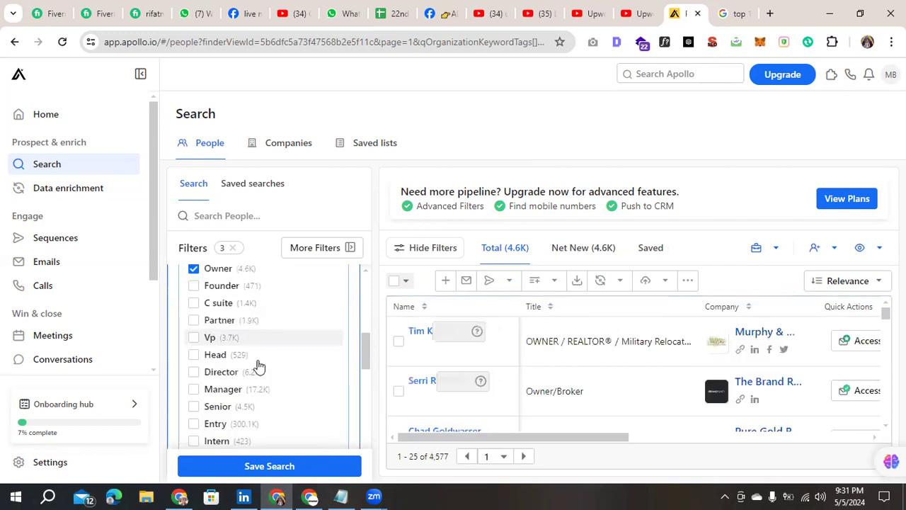
scroll(257, 363, "up", 1)
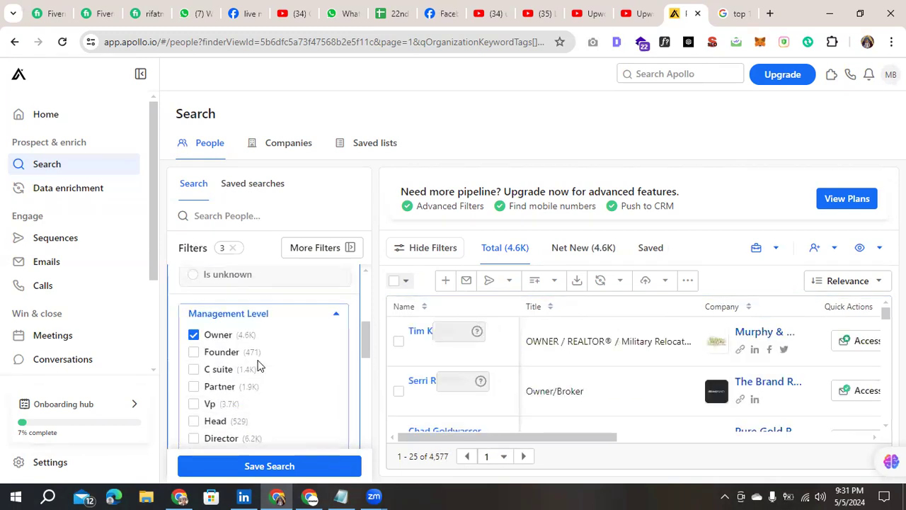
Step: Add C suite, Founder and Director to the management level filter and collapse its list
left_click(194, 370)
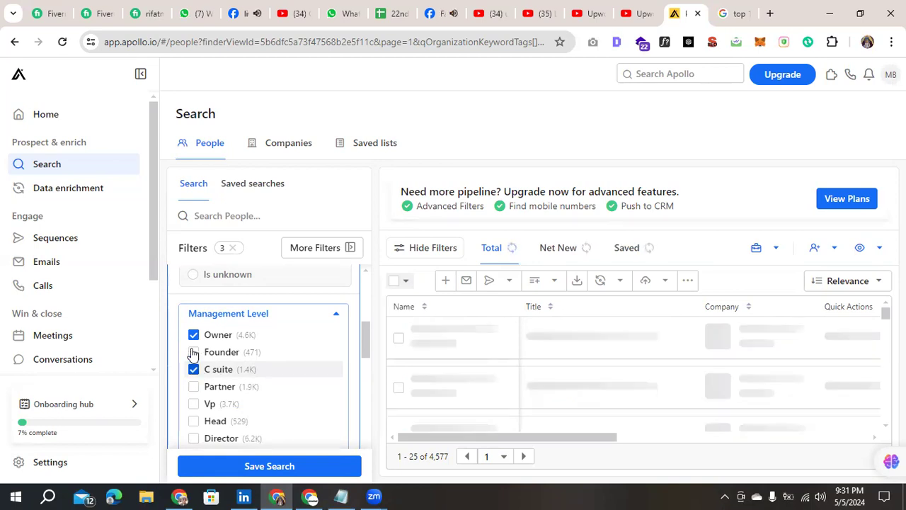
left_click(193, 352)
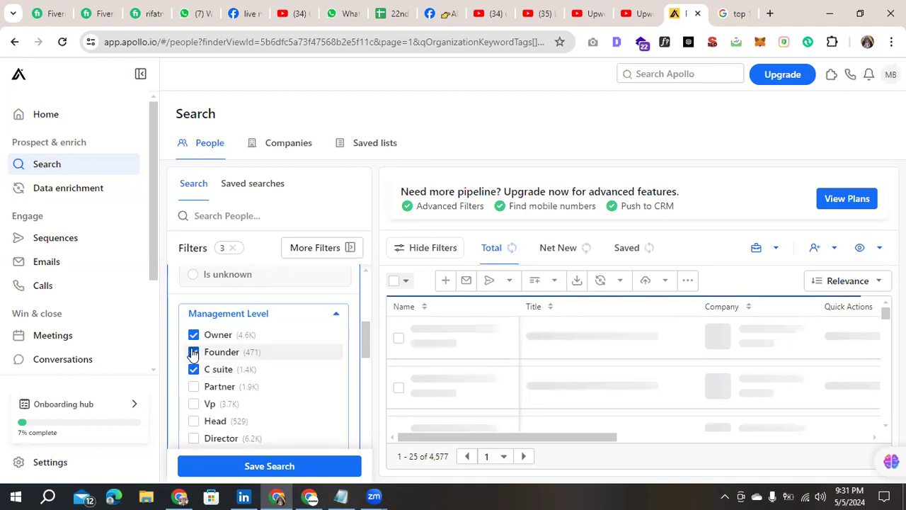
left_click(194, 440)
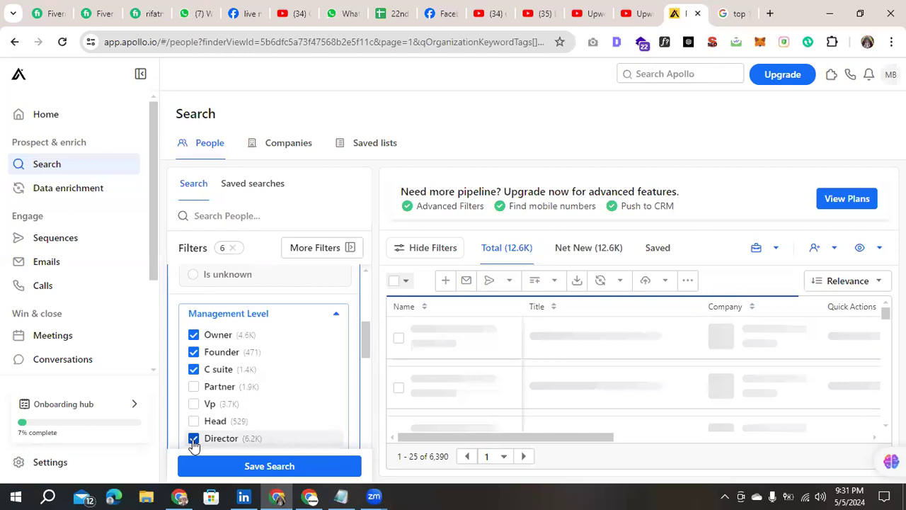
left_click(348, 204)
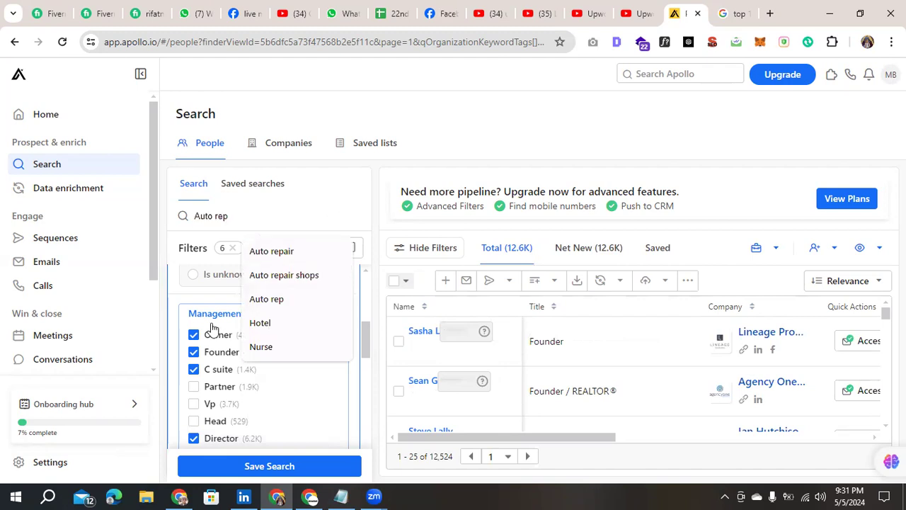
left_click(165, 331)
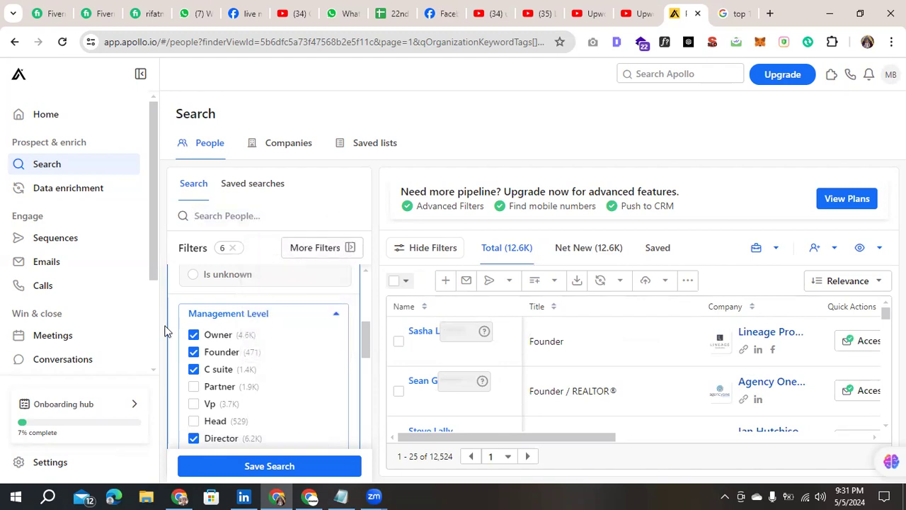
left_click(336, 317)
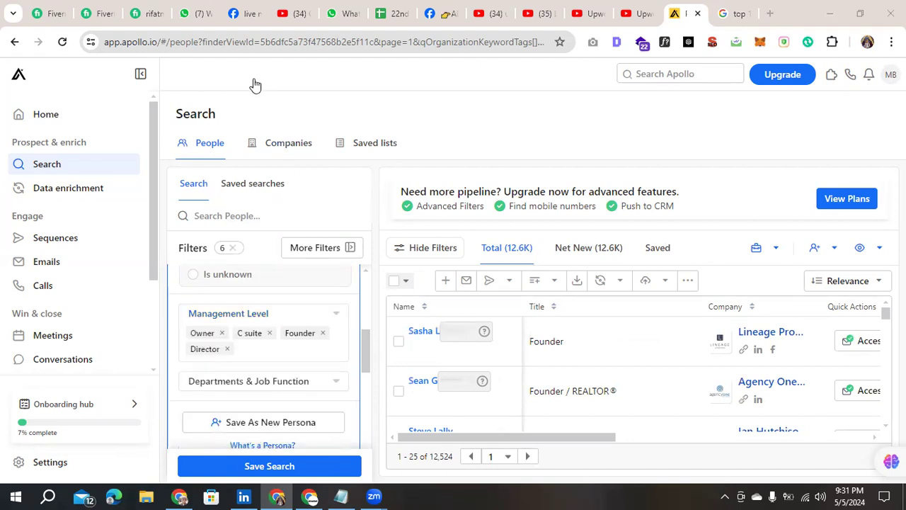
Step: Look through the suggested job titles in the Job Titles filter without choosing one
scroll(263, 401, "up", 1)
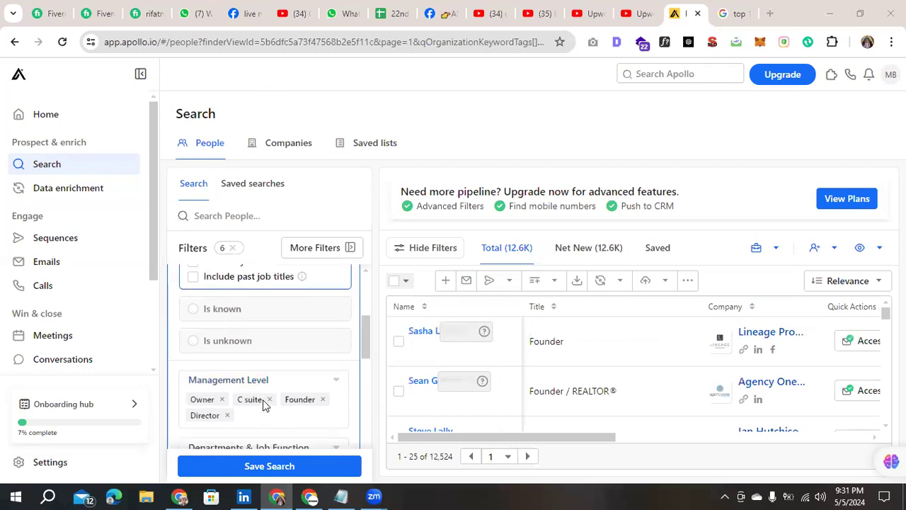
scroll(262, 403, "up", 1)
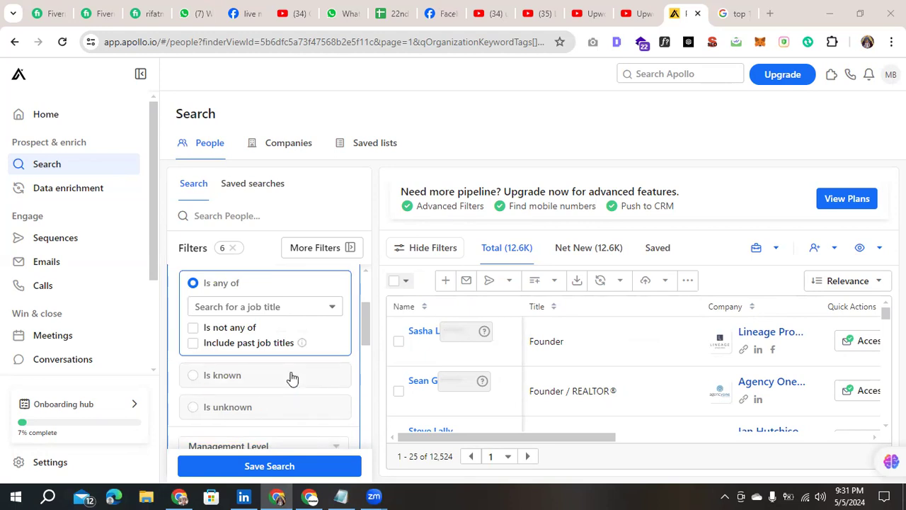
left_click(278, 306)
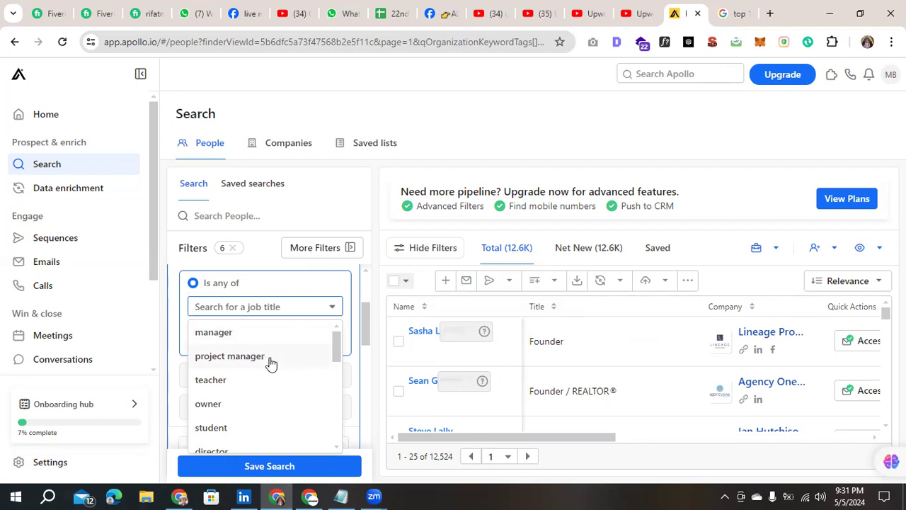
scroll(275, 375, "down", 1)
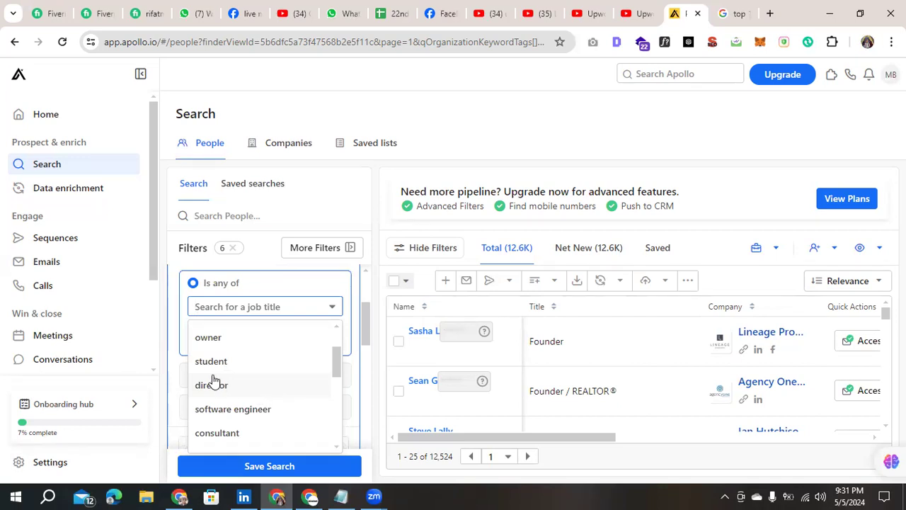
left_click(161, 344)
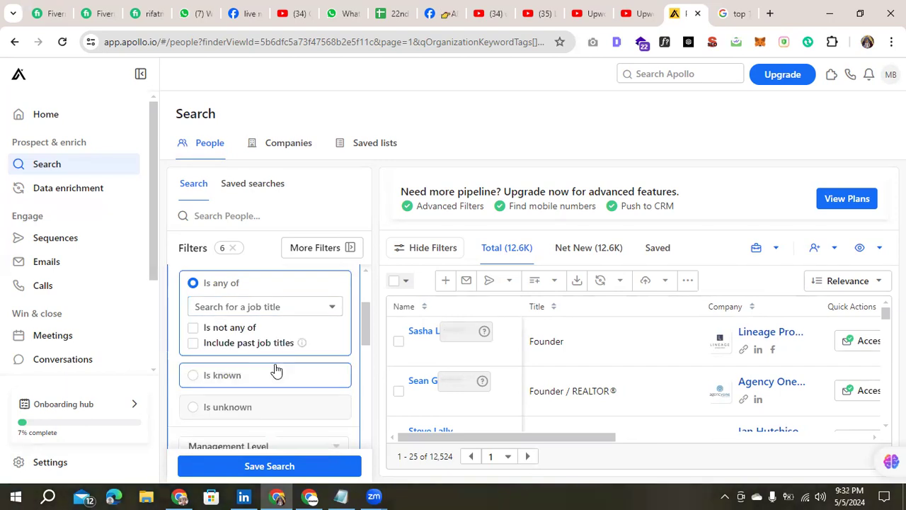
Step: Examine the job titles of the people in the filtered results
scroll(275, 368, "up", 2)
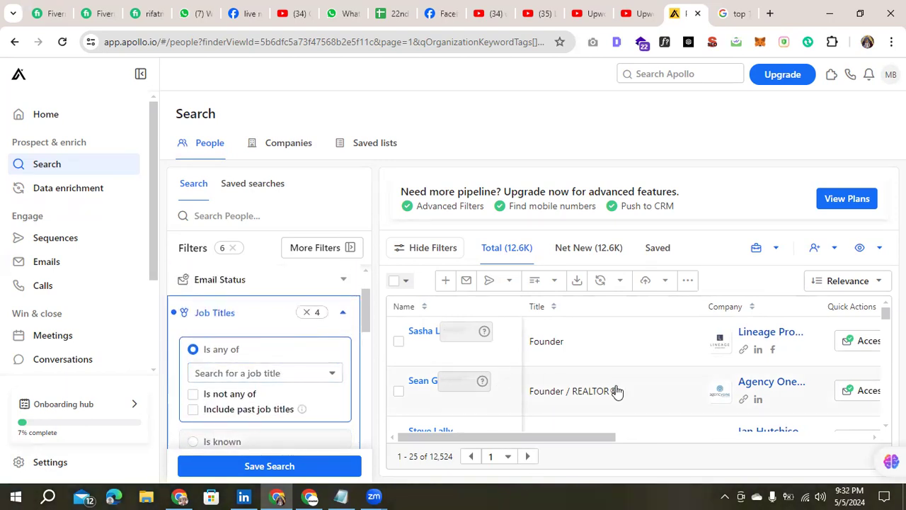
scroll(617, 390, "down", 5)
scroll(619, 393, "up", 2)
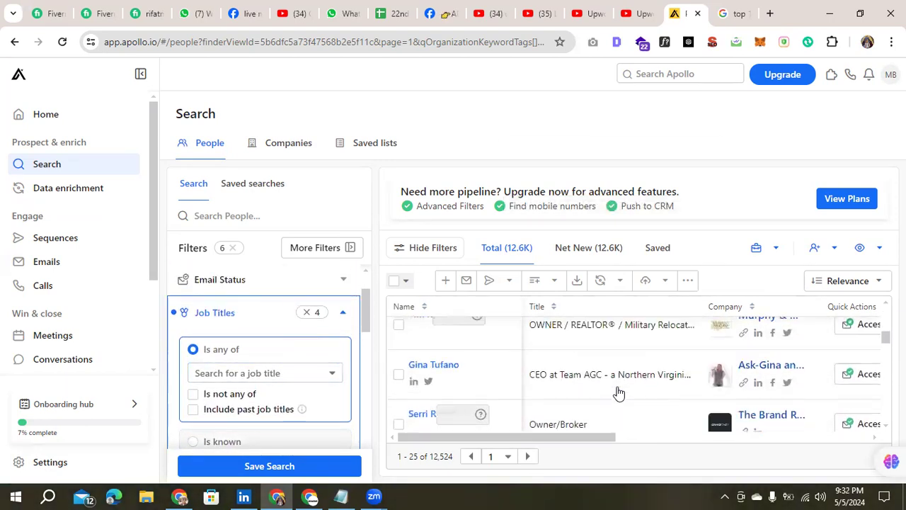
scroll(619, 393, "up", 3)
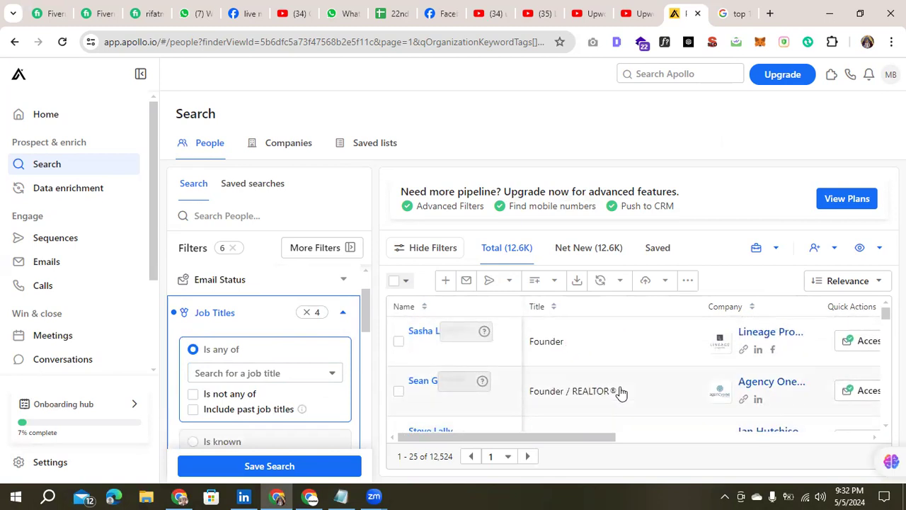
Step: Restrict the contact location filter to the United States region
scroll(277, 392, "down", 6)
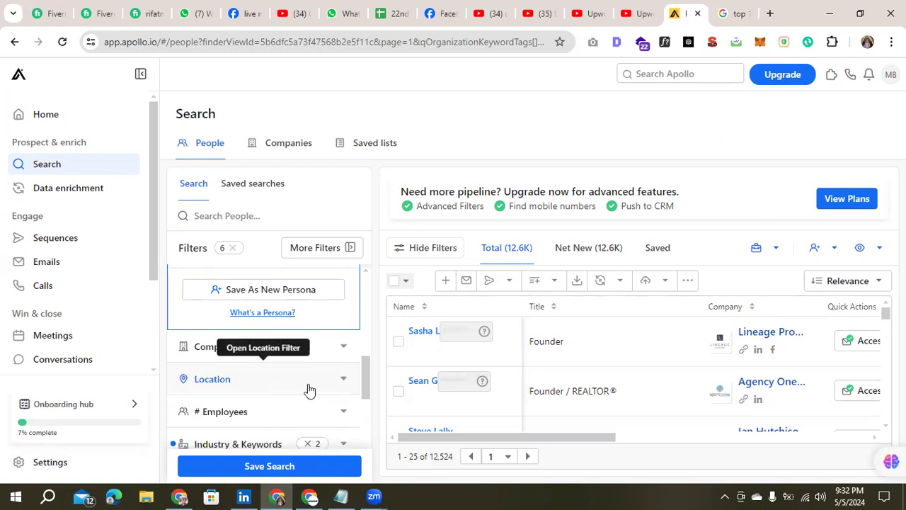
scroll(342, 388, "down", 2)
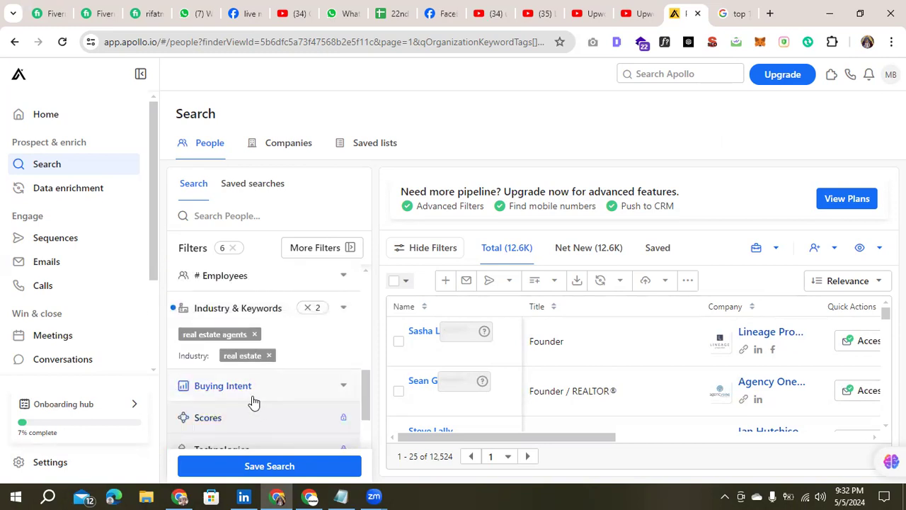
scroll(253, 402, "up", 2)
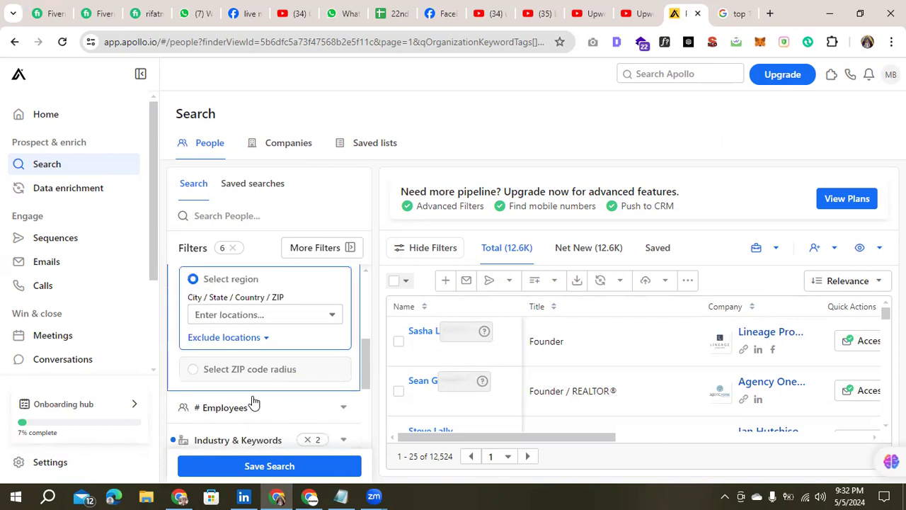
left_click(240, 318)
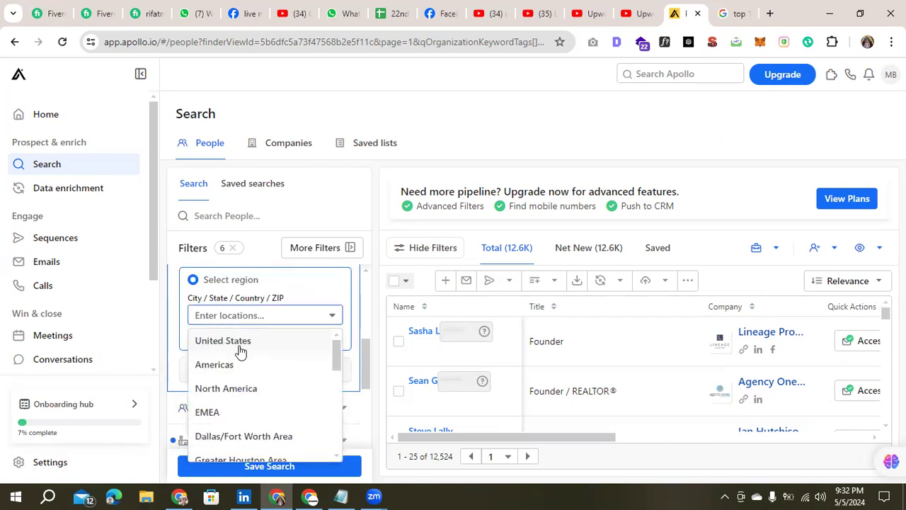
left_click(239, 343)
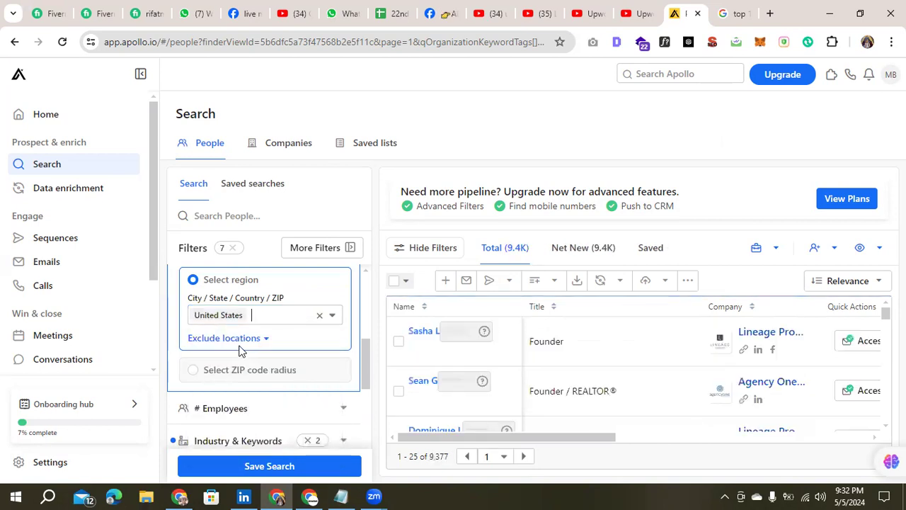
Step: Review the applied job title, location and industry filters, and look over the remaining filter categories
scroll(267, 374, "down", 2)
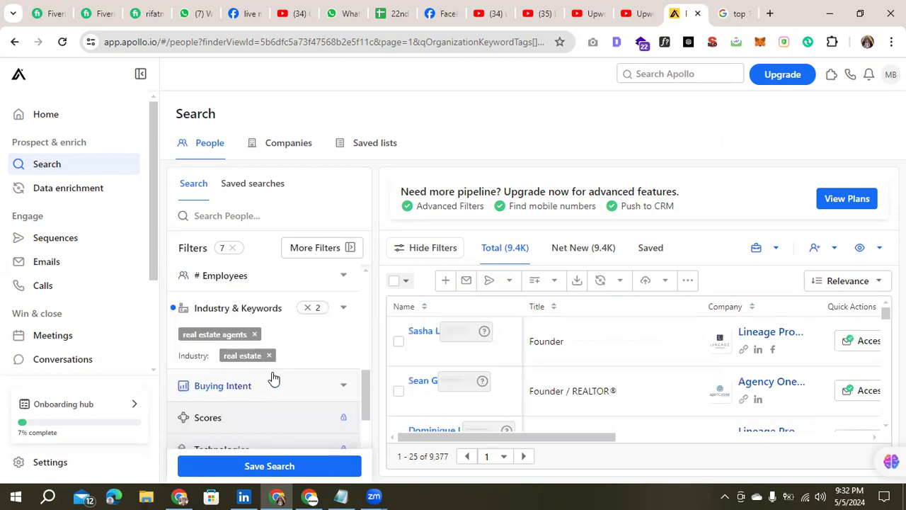
scroll(273, 373, "down", 1)
scroll(275, 374, "up", 4)
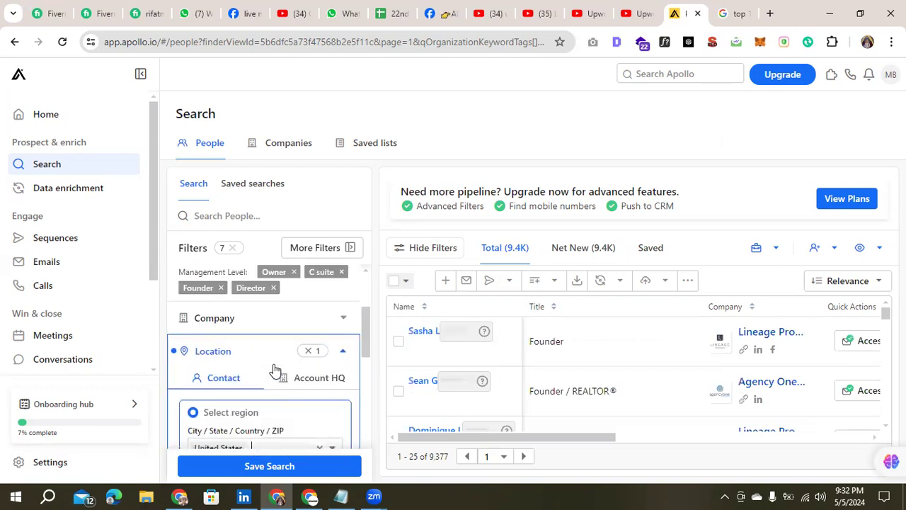
scroll(274, 374, "up", 2)
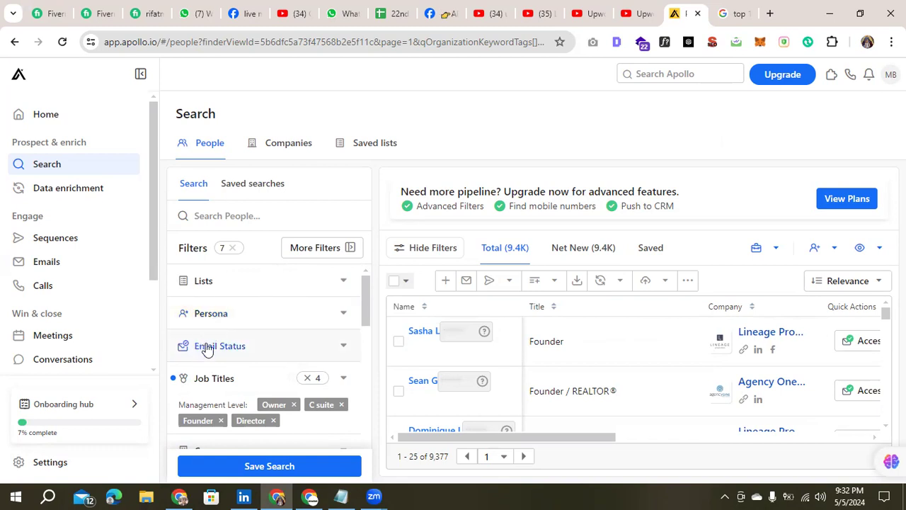
scroll(213, 358, "down", 5)
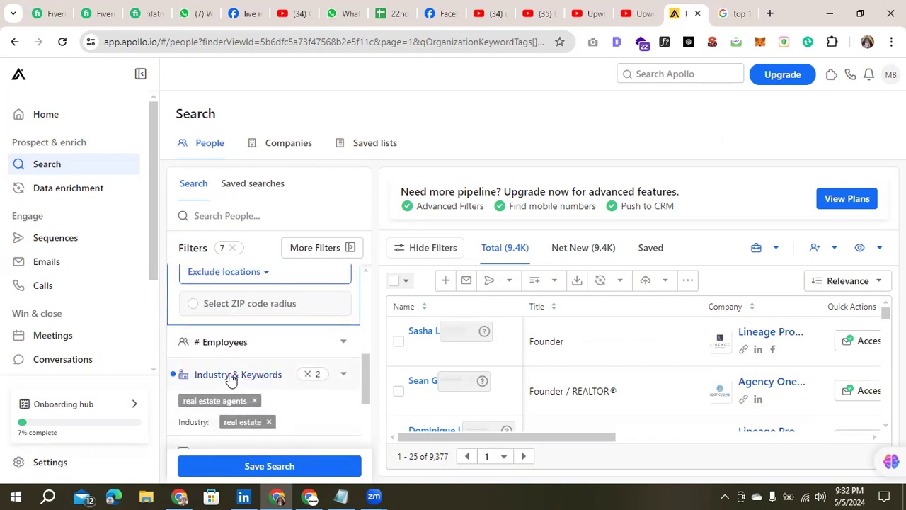
scroll(230, 380, "down", 5)
scroll(297, 397, "up", 1)
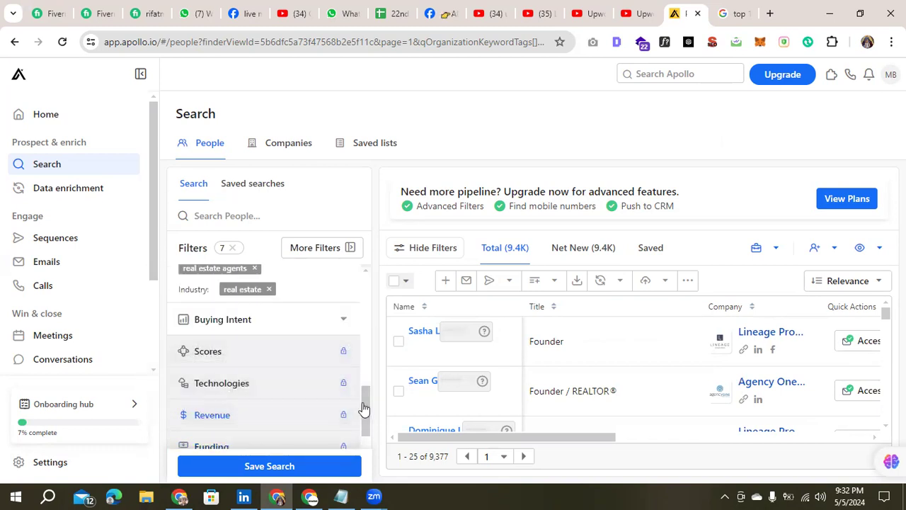
scroll(313, 407, "down", 2)
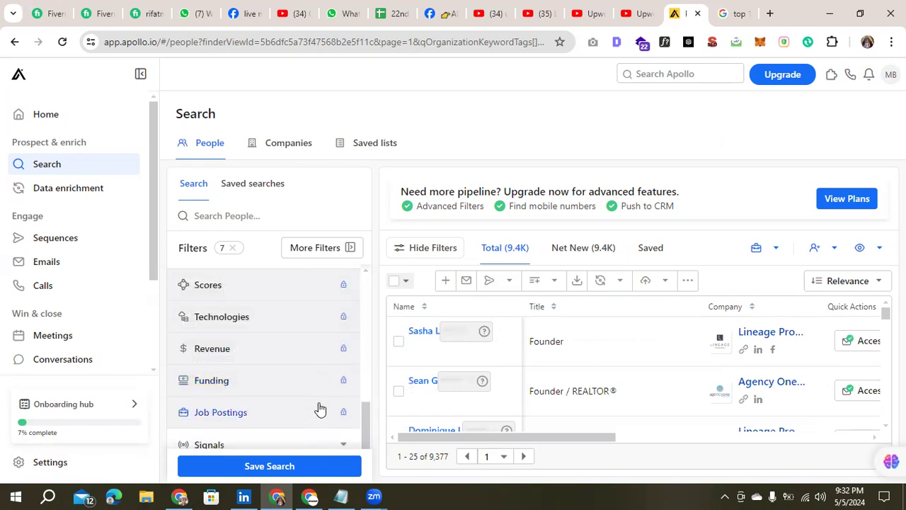
scroll(322, 407, "up", 2)
scroll(328, 418, "up", 4)
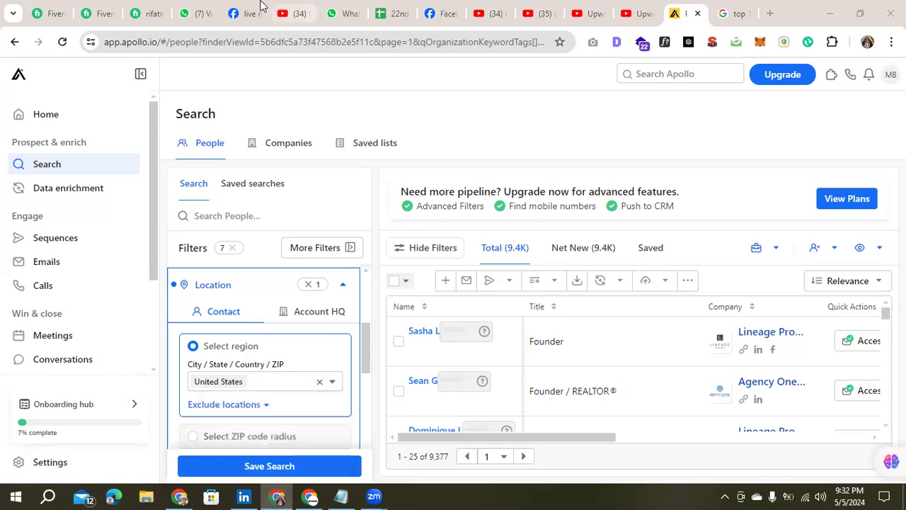
Step: Switch to Facebook and read through the student's private chat about sample work, completed orders and lead requests
left_click(241, 11)
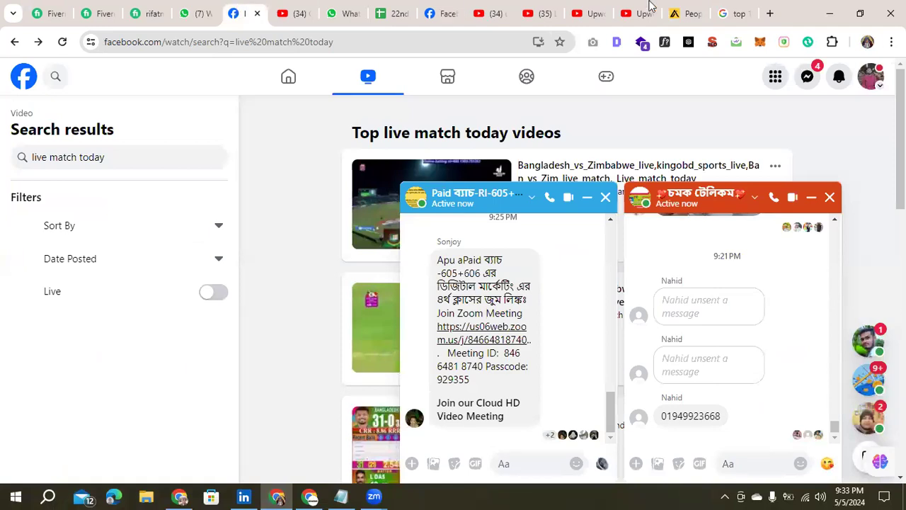
left_click(603, 205)
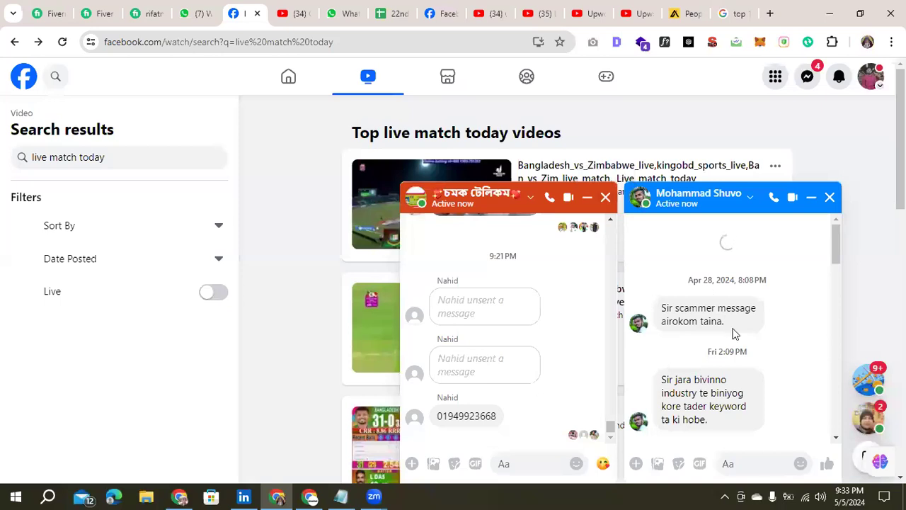
scroll(760, 359, "up", 5)
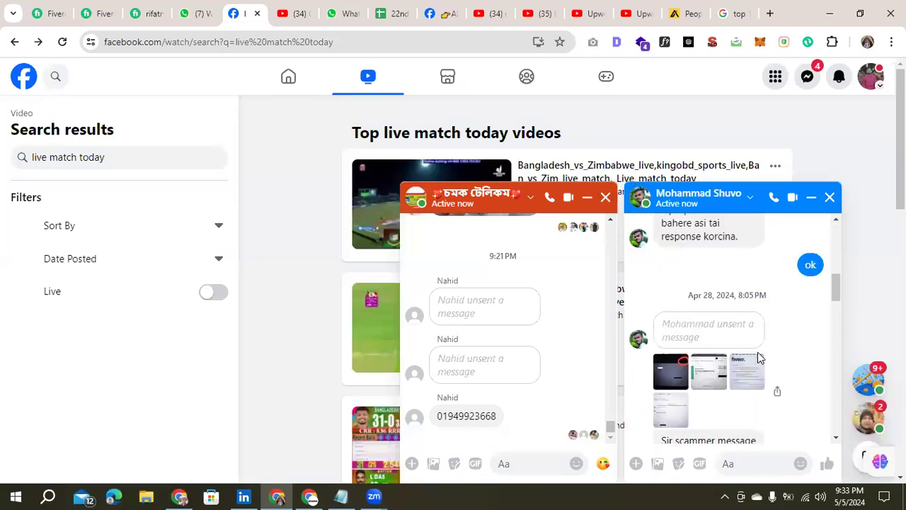
scroll(759, 359, "up", 5)
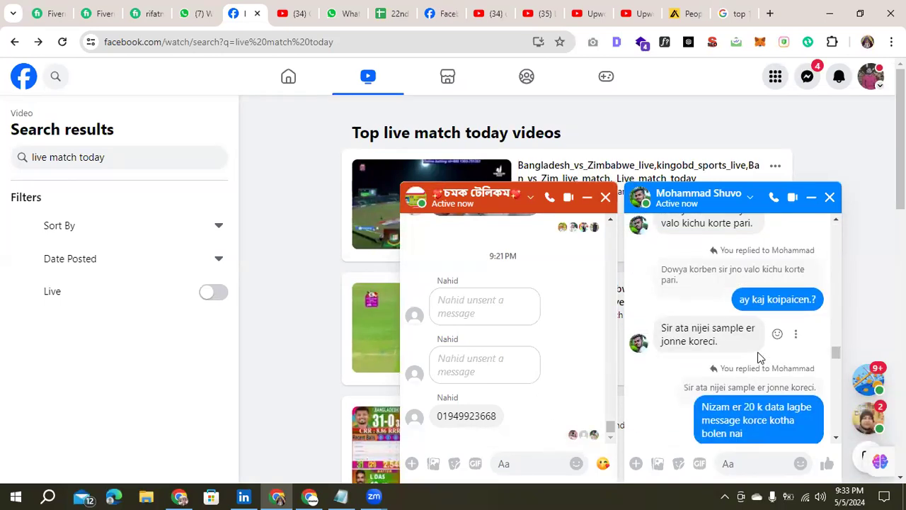
scroll(757, 348, "up", 1)
scroll(757, 349, "up", 1)
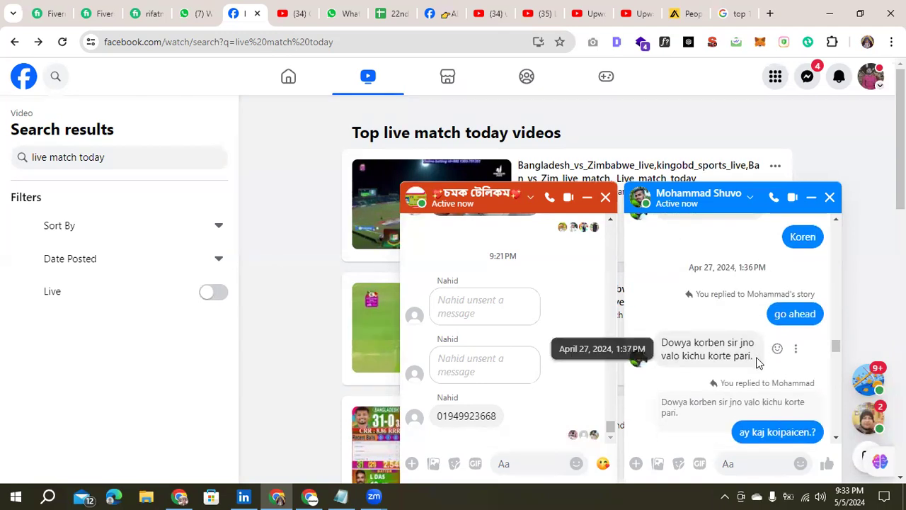
scroll(760, 363, "down", 2)
scroll(759, 364, "down", 1)
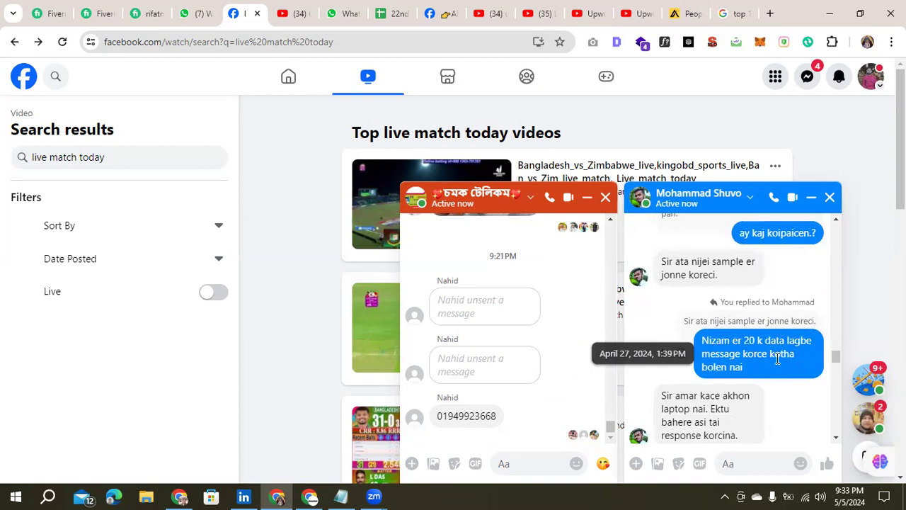
scroll(775, 360, "down", 1)
scroll(777, 364, "down", 3)
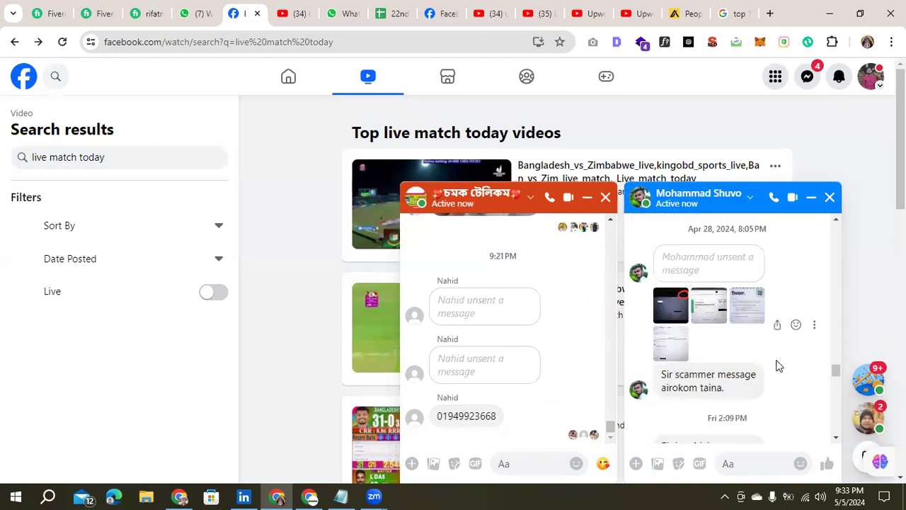
scroll(778, 365, "down", 2)
scroll(779, 365, "down", 2)
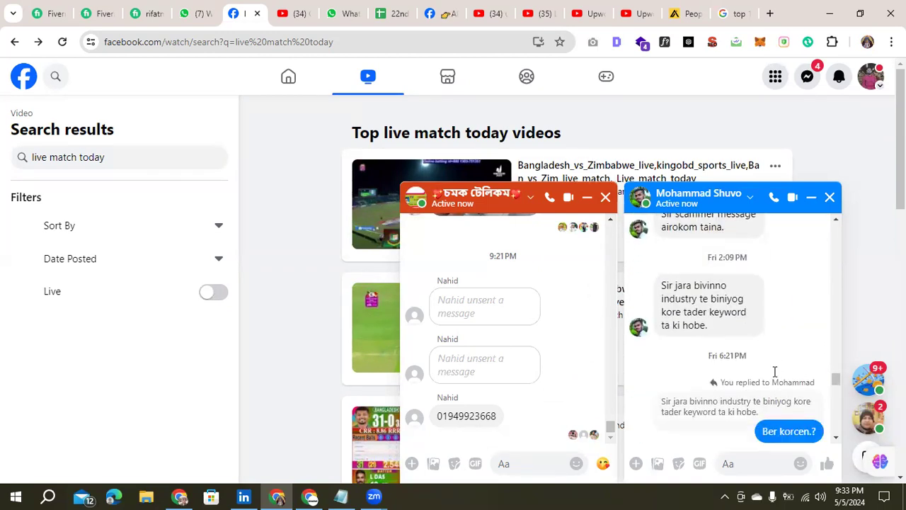
scroll(776, 374, "down", 2)
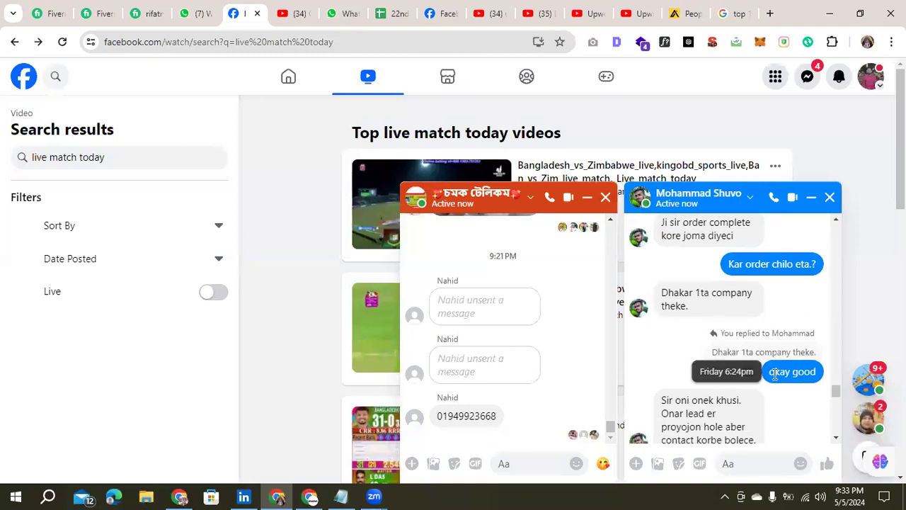
scroll(770, 367, "up", 1)
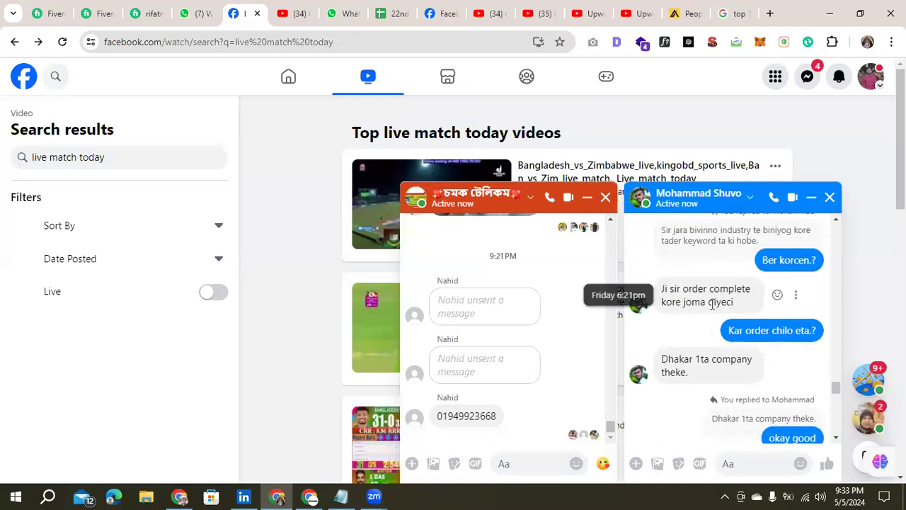
scroll(712, 303, "down", 5)
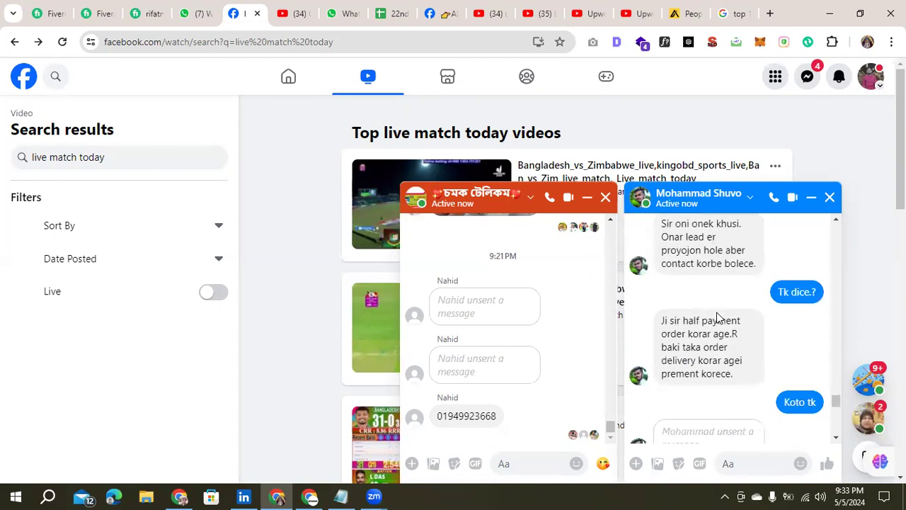
scroll(718, 314, "down", 3)
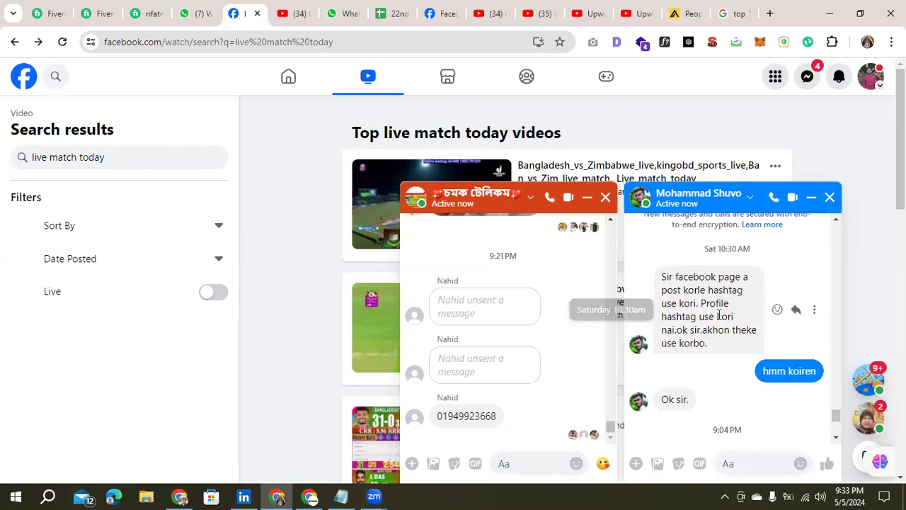
scroll(721, 318, "down", 3)
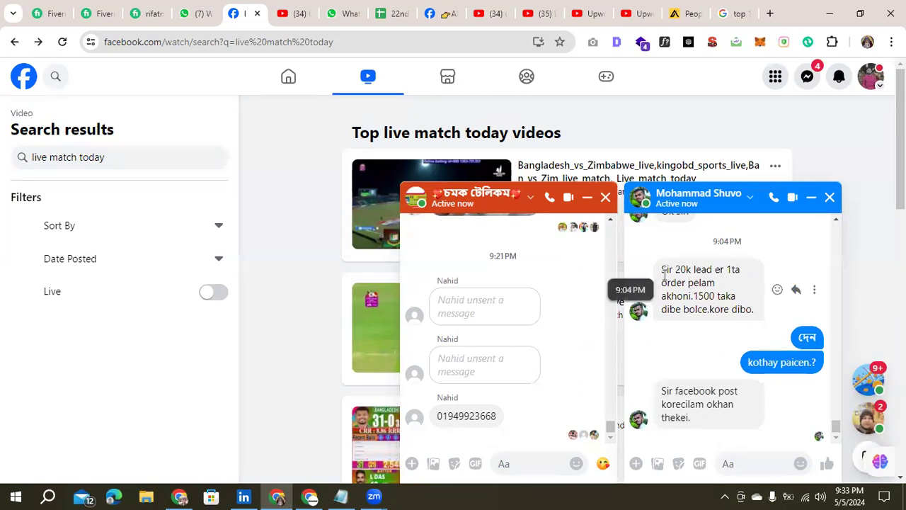
Step: Highlight the 20k lead order and its 1500 taka price in the student's chat message
left_click(703, 282)
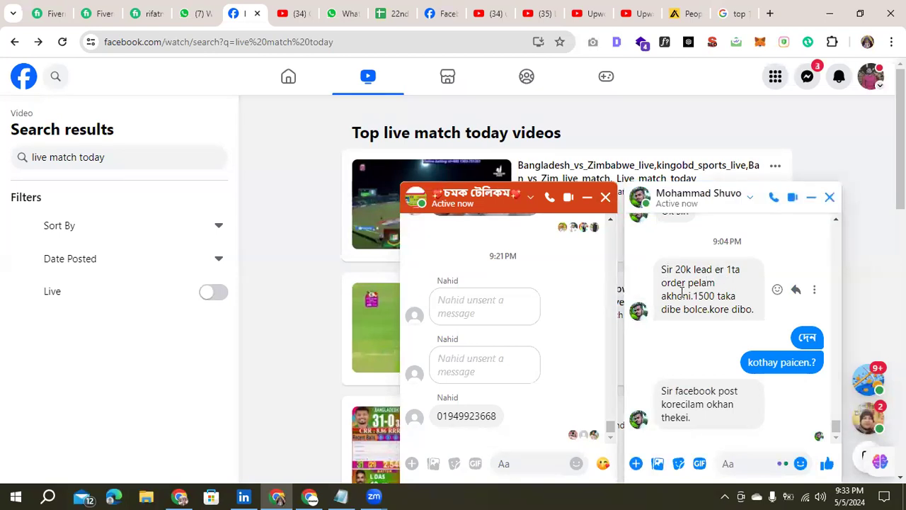
double_click(702, 296)
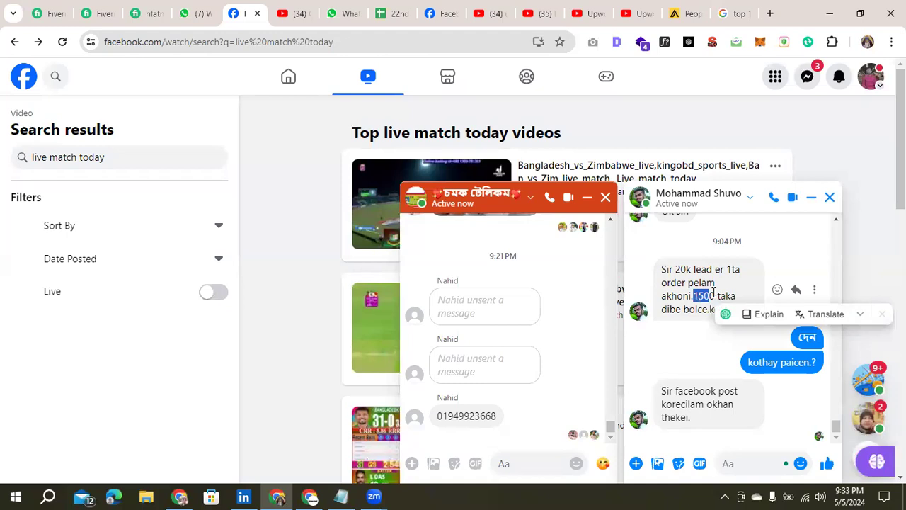
left_click(708, 292)
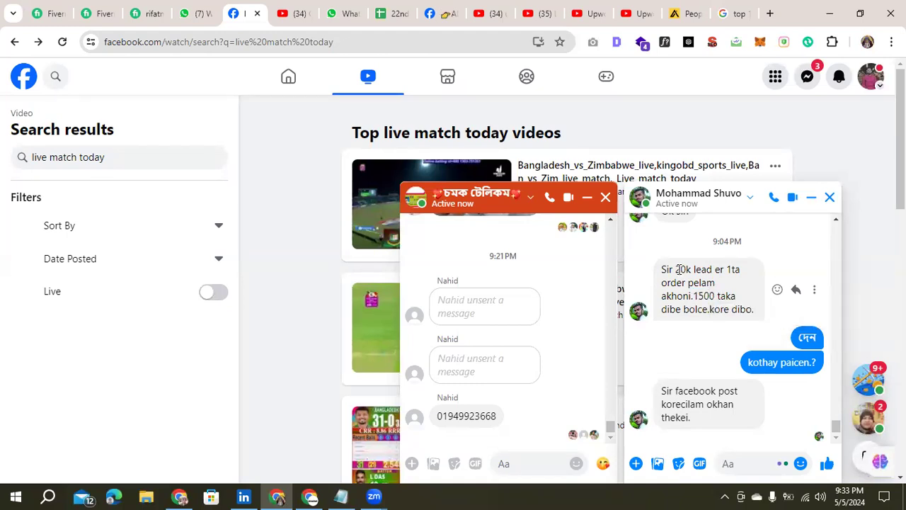
left_click_drag(678, 270, 711, 298)
left_click(701, 282)
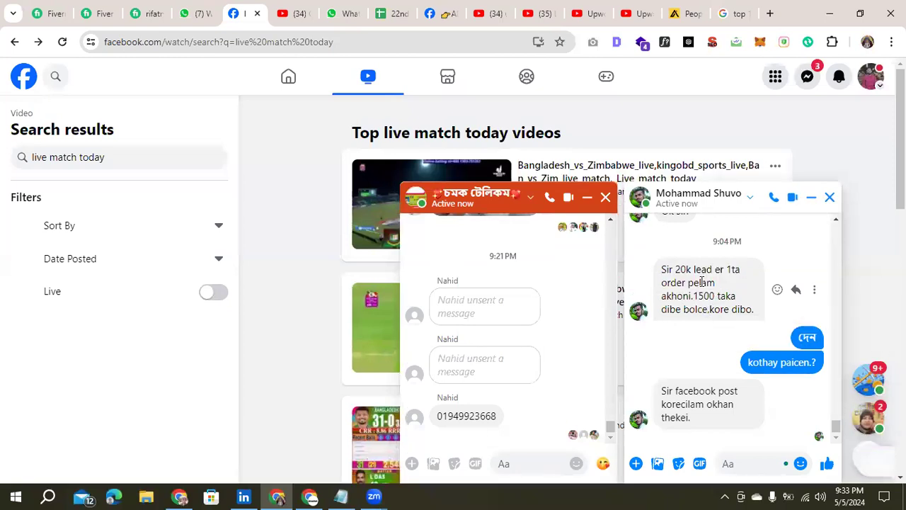
left_click_drag(676, 270, 710, 296)
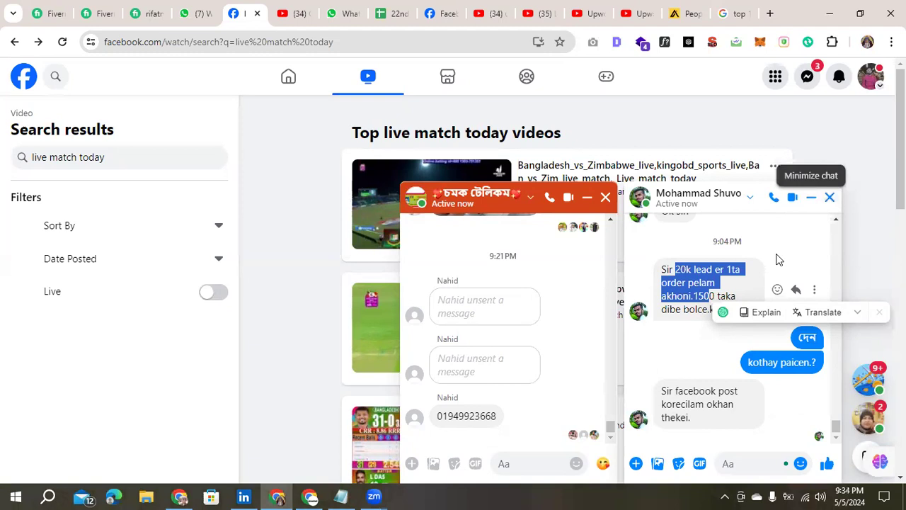
left_click(649, 270)
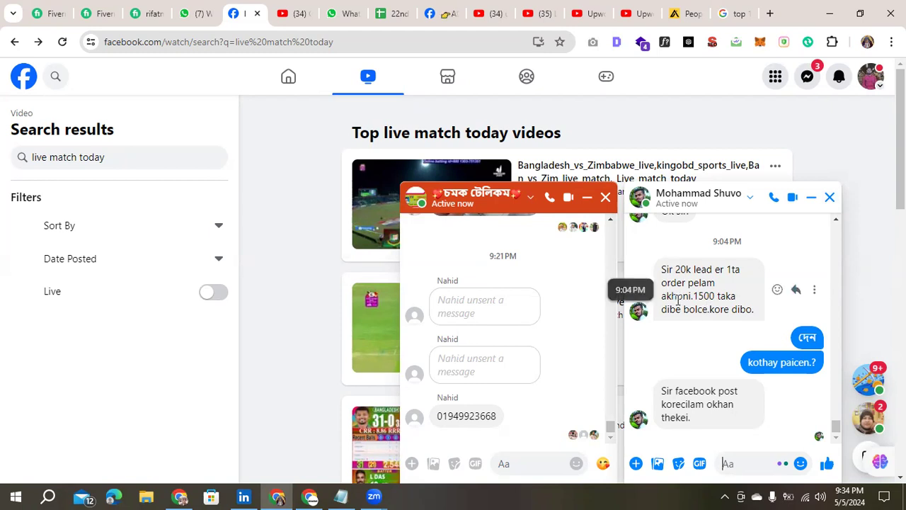
Step: Close the open chat windows and return to the Apollo people search
left_click(830, 198)
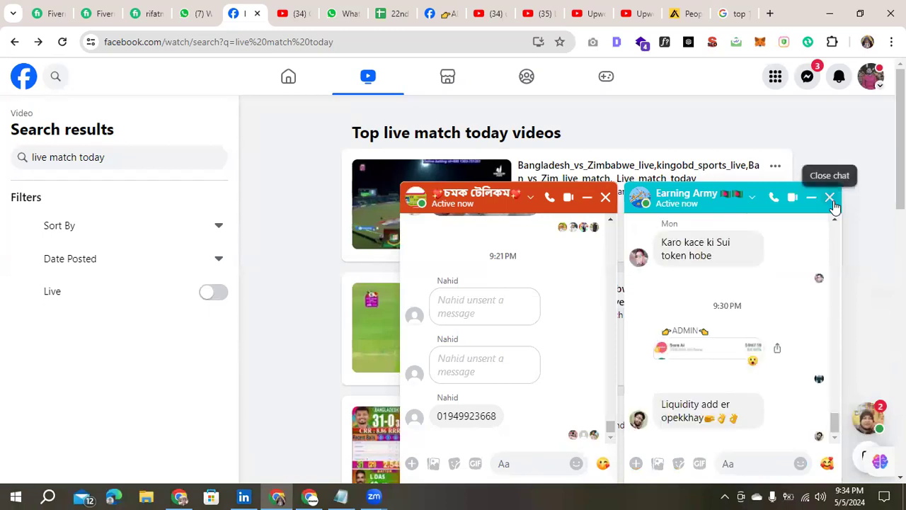
left_click(830, 197)
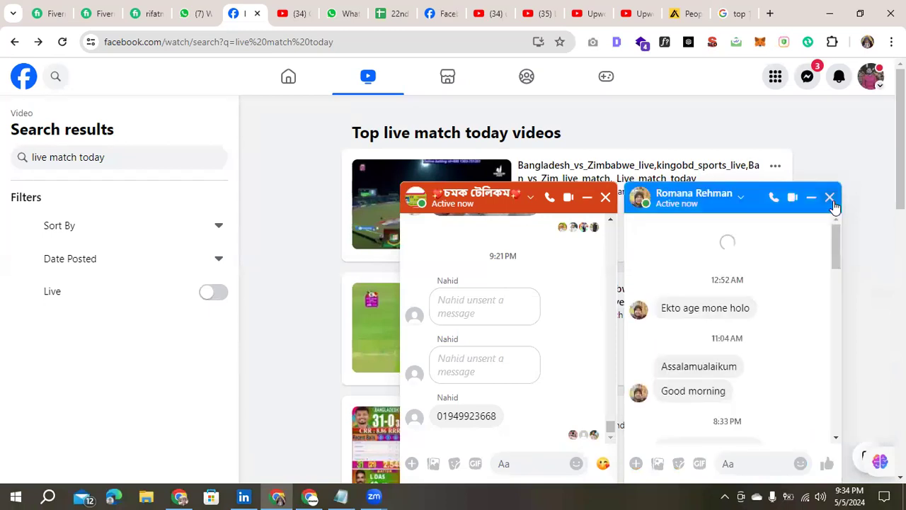
left_click(829, 197)
left_click(829, 198)
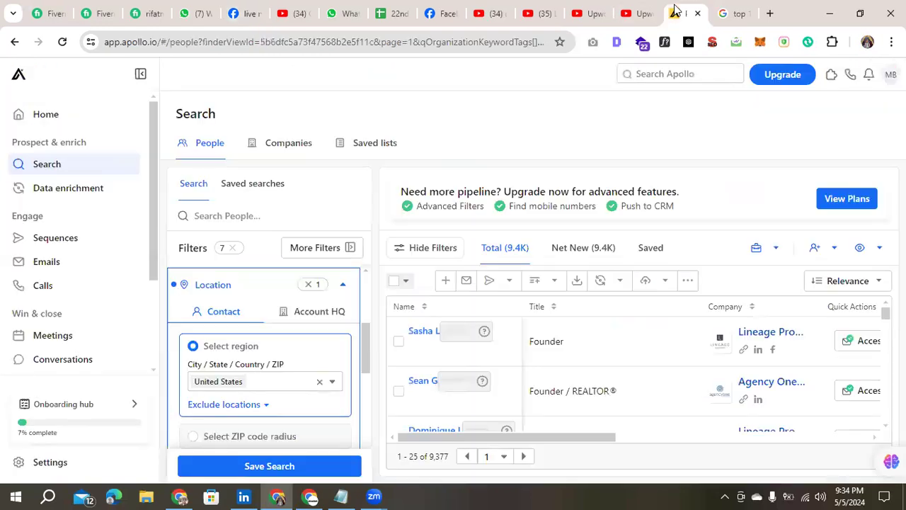
left_click(679, 13)
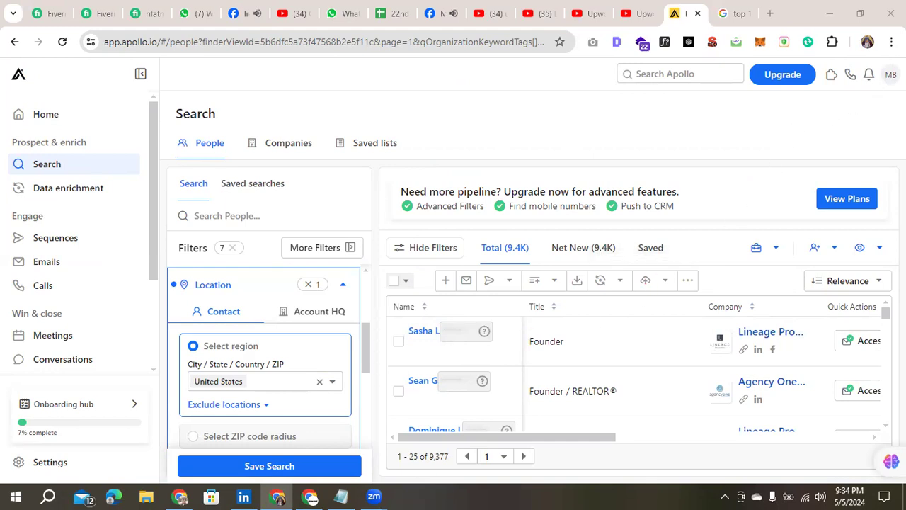
Step: Look over the account menu options and examine the first page of filtered people results
left_click(891, 73)
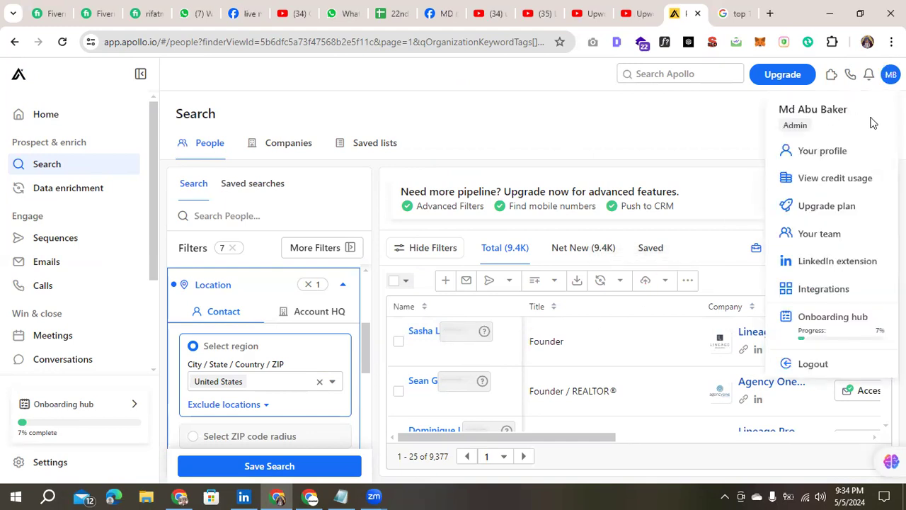
left_click(668, 142)
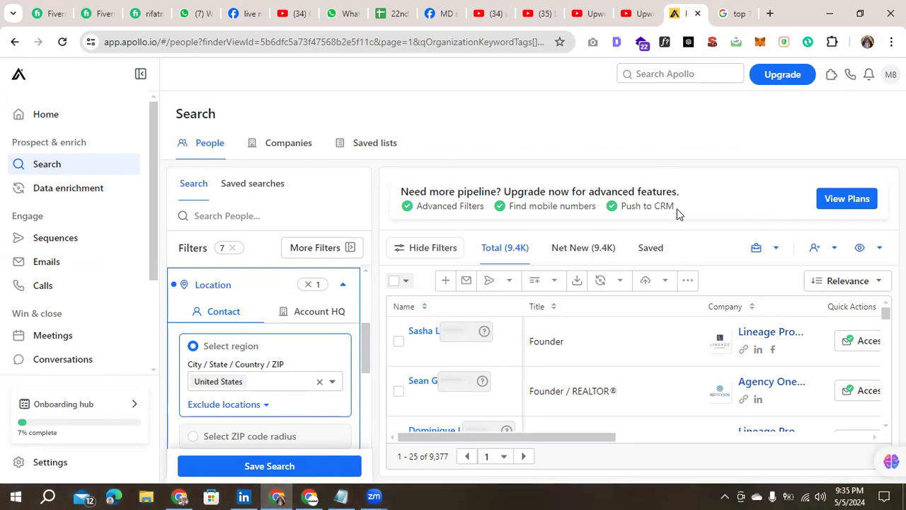
scroll(704, 342, "down", 2)
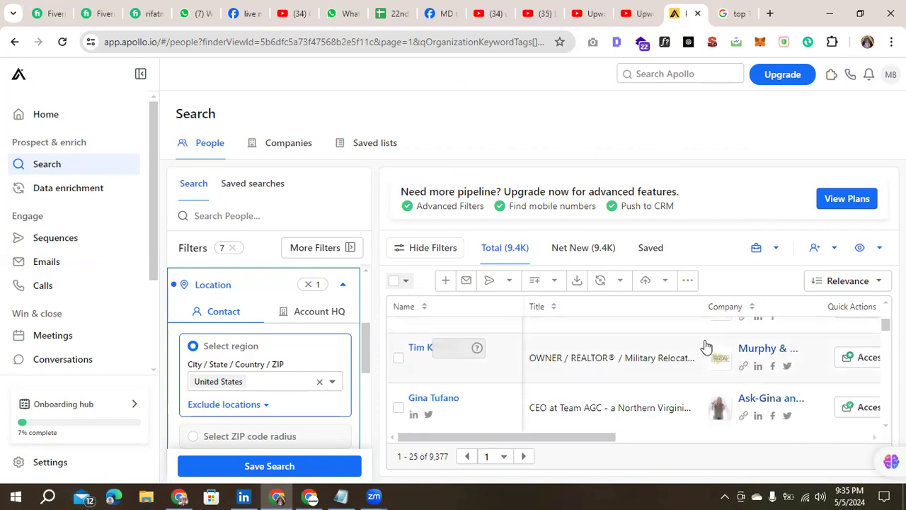
scroll(706, 361, "down", 2)
scroll(707, 361, "up", 5)
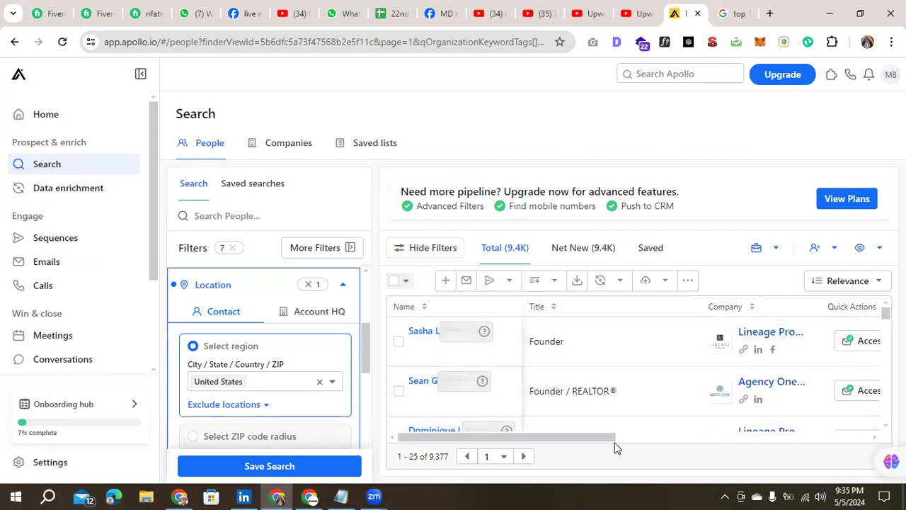
left_click_drag(613, 438, 542, 451)
left_click(890, 74)
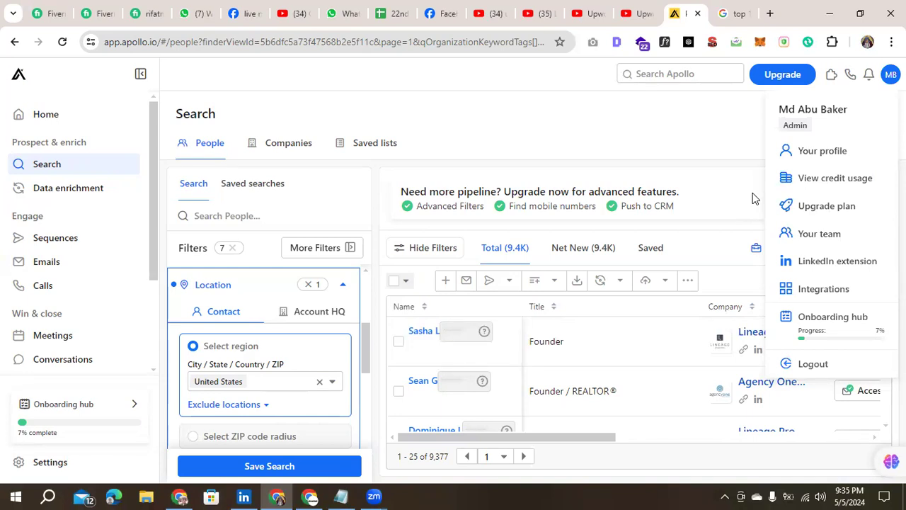
left_click(754, 196)
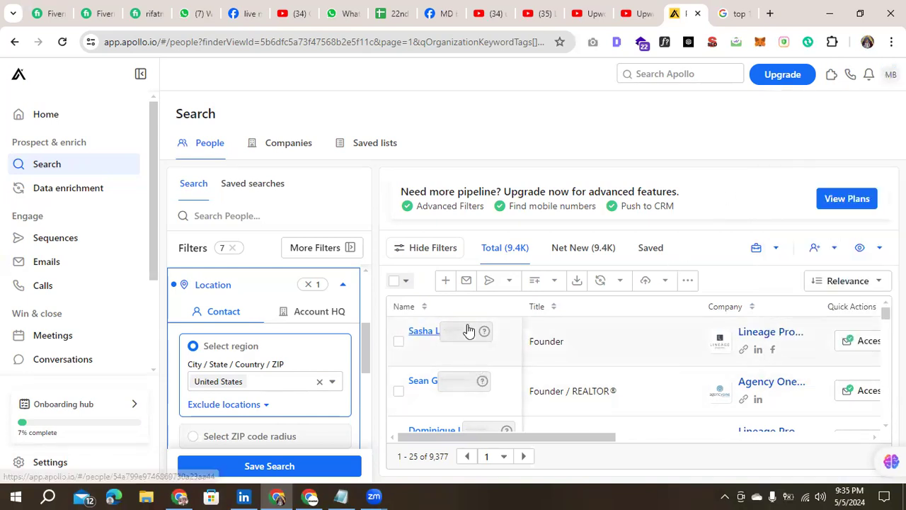
scroll(523, 375, "down", 5)
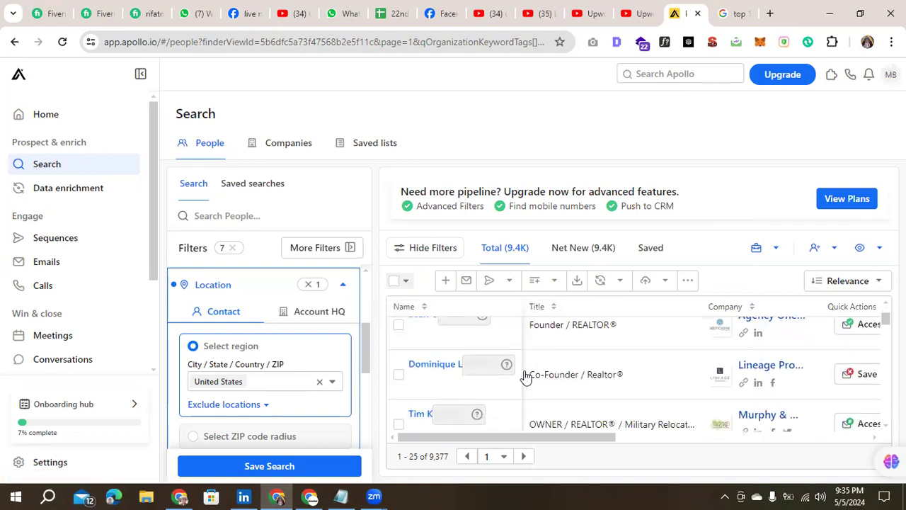
scroll(524, 374, "down", 3)
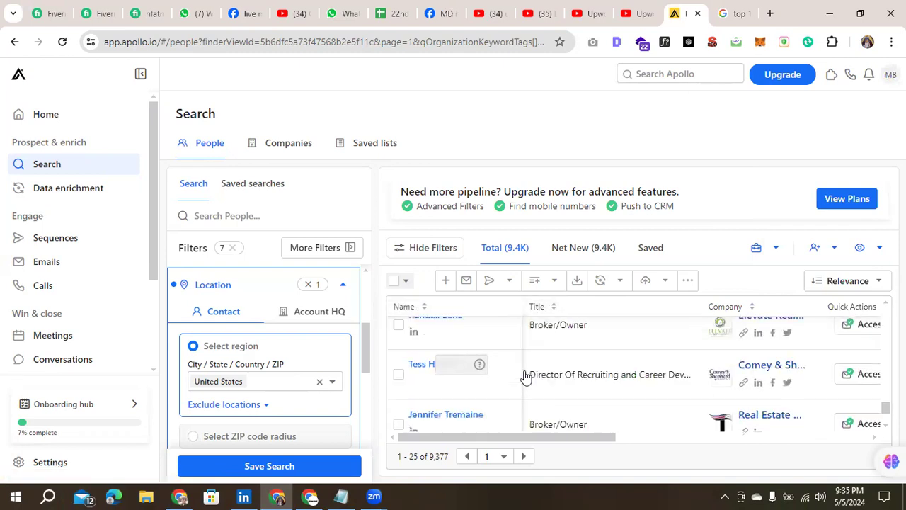
scroll(574, 385, "down", 2)
scroll(577, 388, "up", 10)
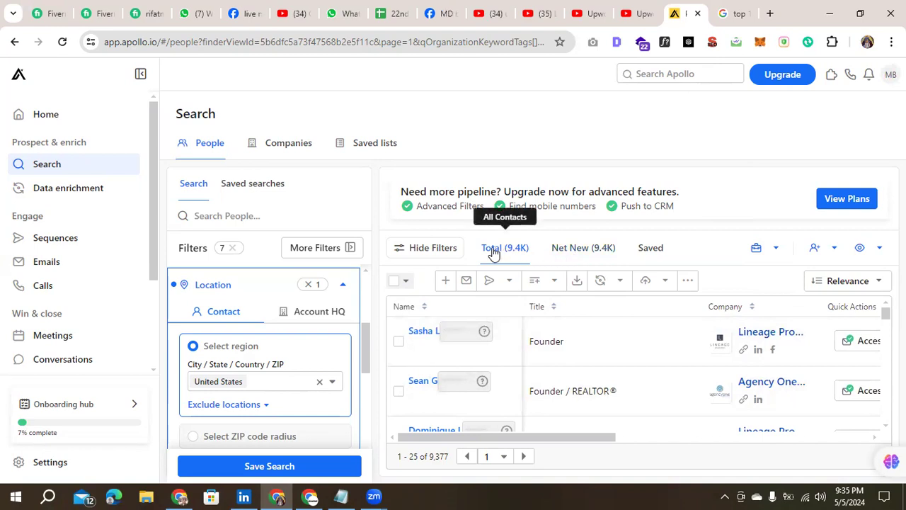
Step: Show the net new people and view the advanced bulk selection options without applying a selection
left_click(590, 249)
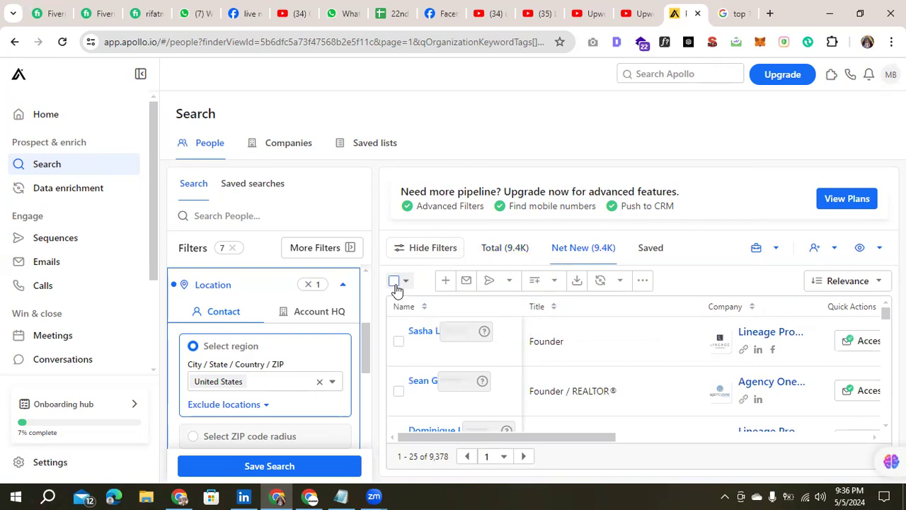
mouse_move(397, 286)
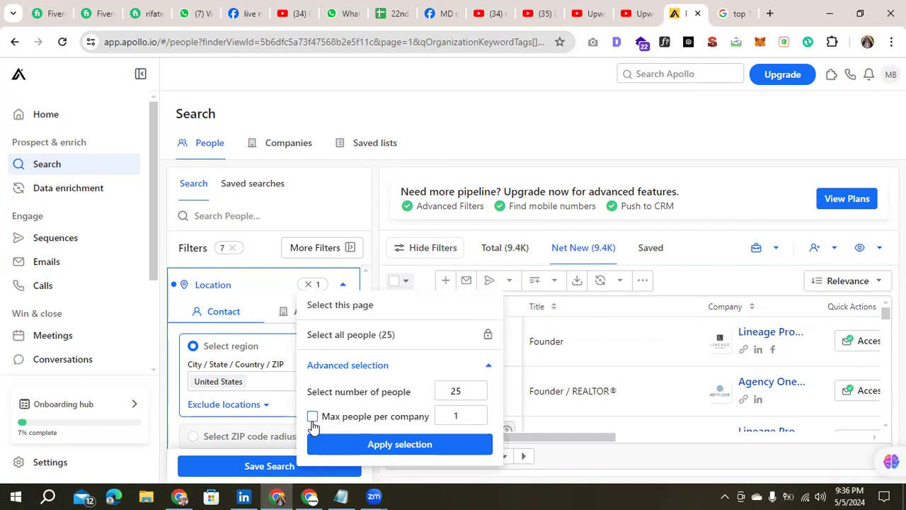
left_click(712, 205)
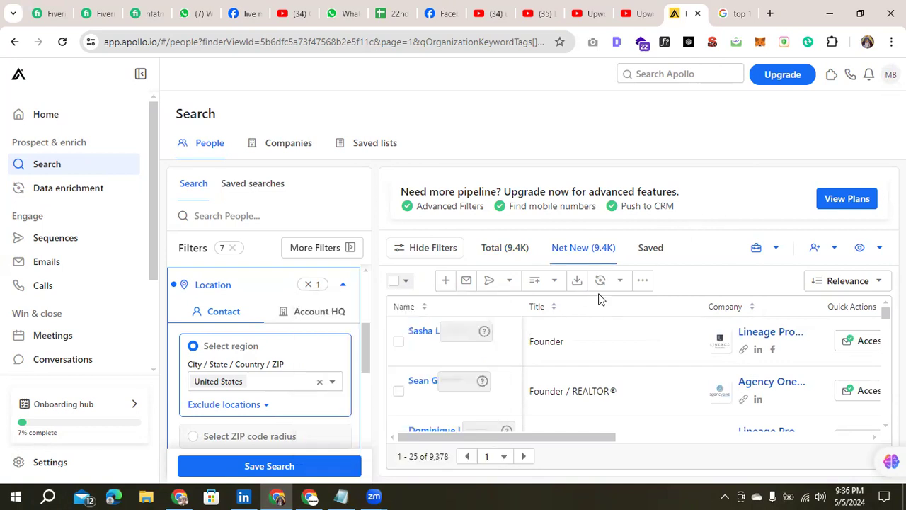
Step: Select 25 net new people with a maximum of 1 person per company and check the selected rows
scroll(515, 373, "down", 1)
scroll(514, 372, "down", 2)
scroll(515, 372, "up", 3)
left_click(393, 282)
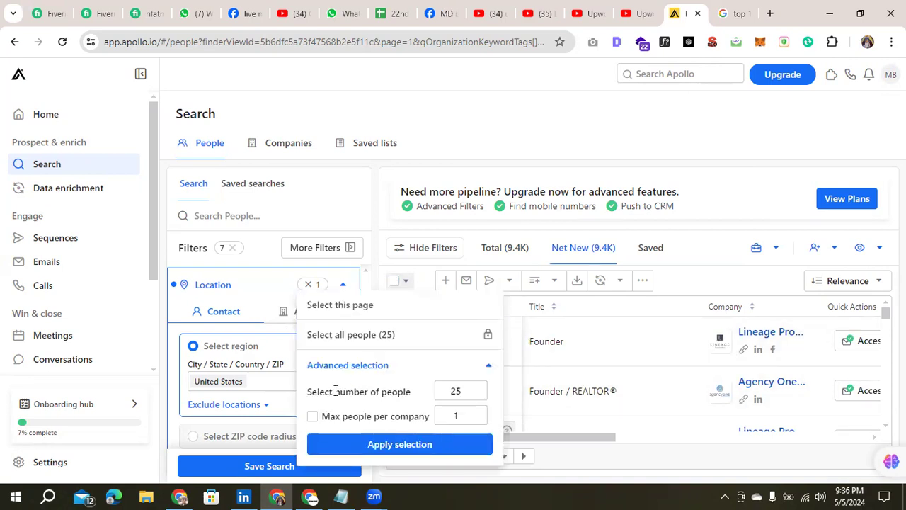
left_click(312, 417)
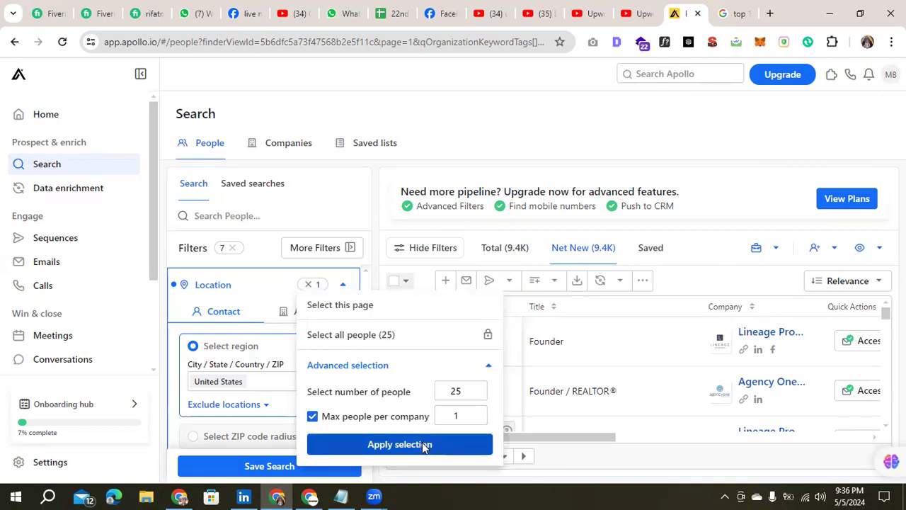
left_click(399, 444)
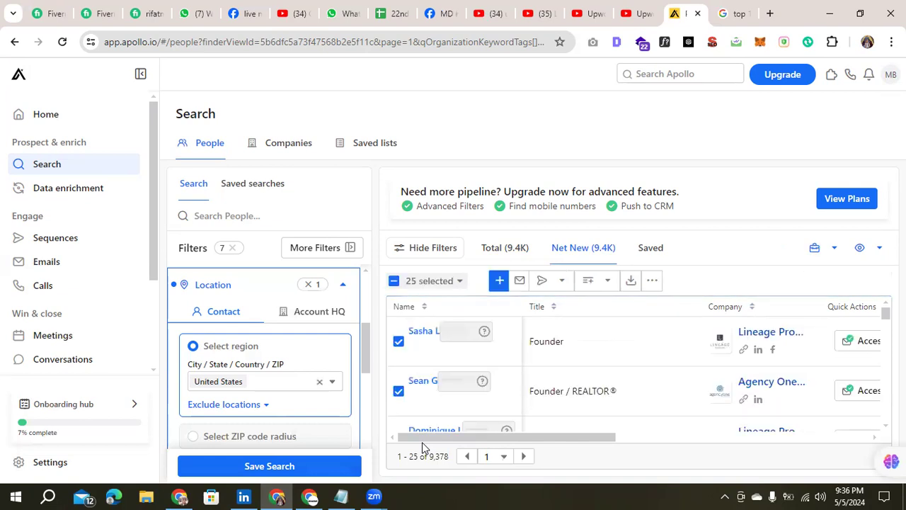
scroll(493, 373, "down", 10)
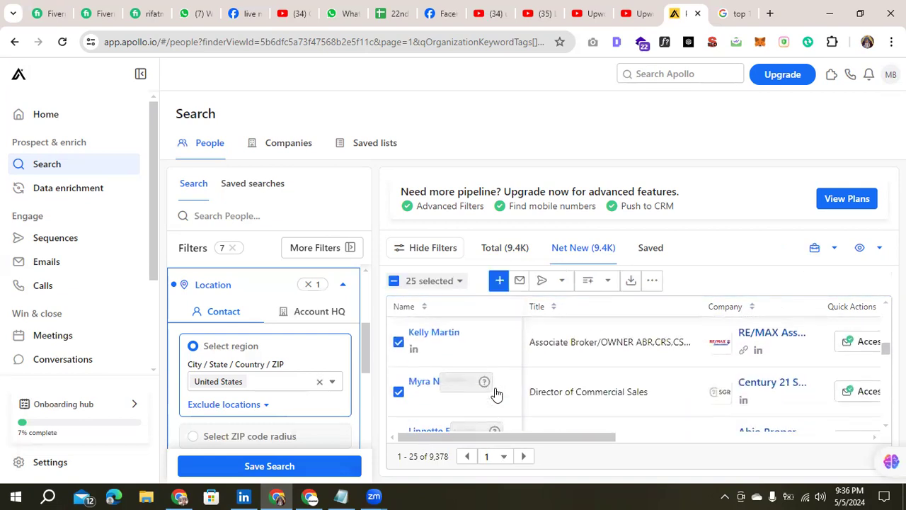
scroll(497, 402, "down", 3)
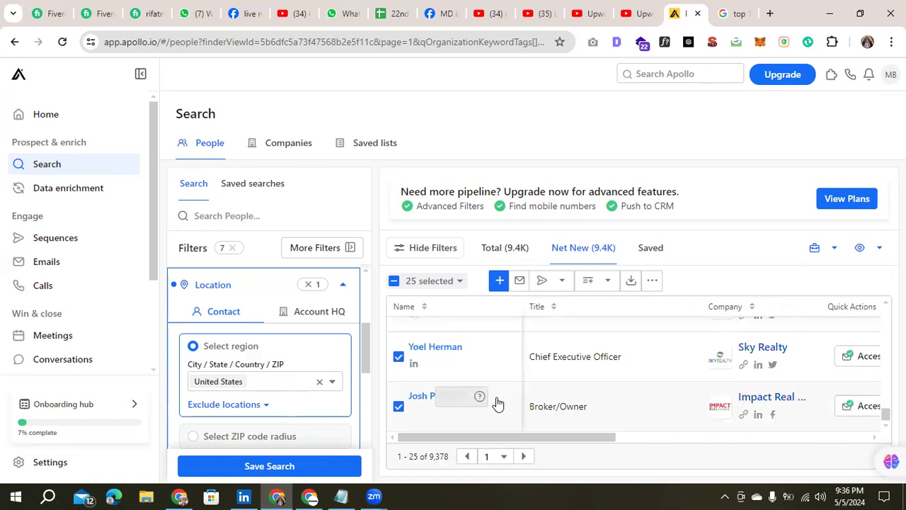
scroll(497, 402, "up", 13)
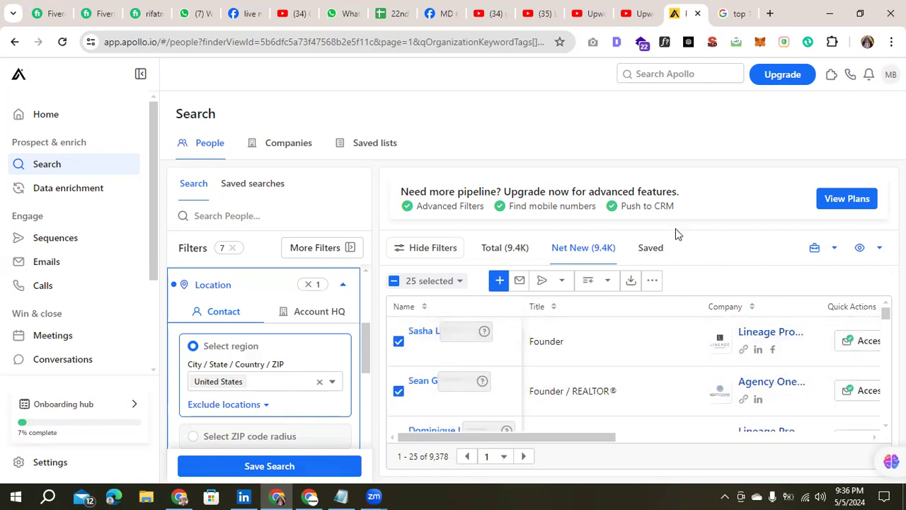
Step: Add the selected people to a new list named 608 and save
left_click(608, 281)
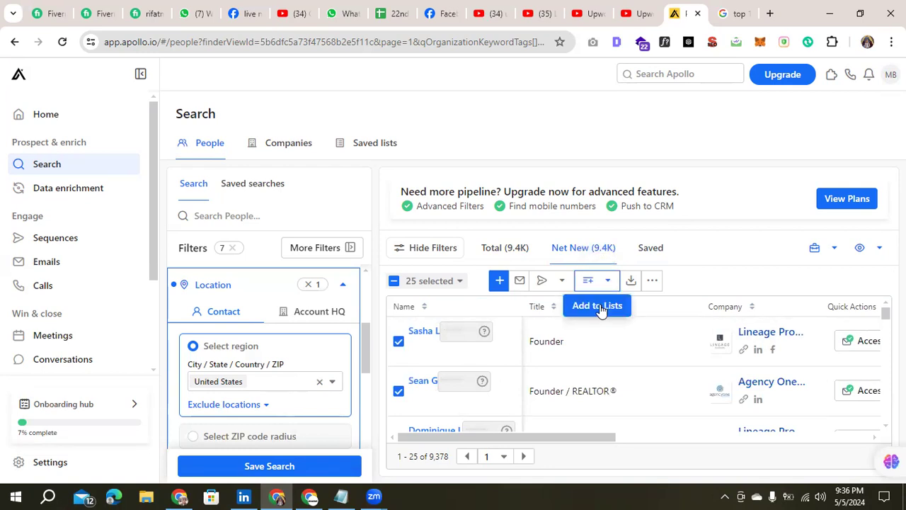
left_click(599, 309)
left_click(560, 232)
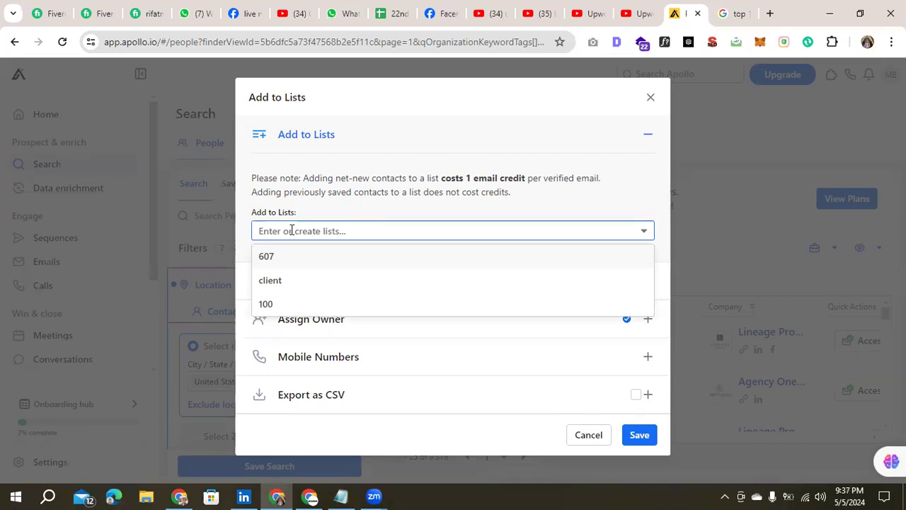
type("60")
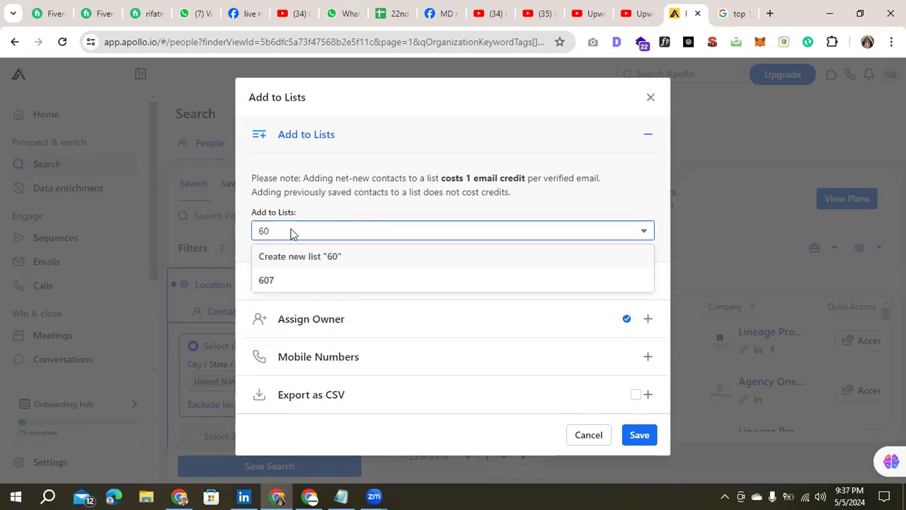
type("8")
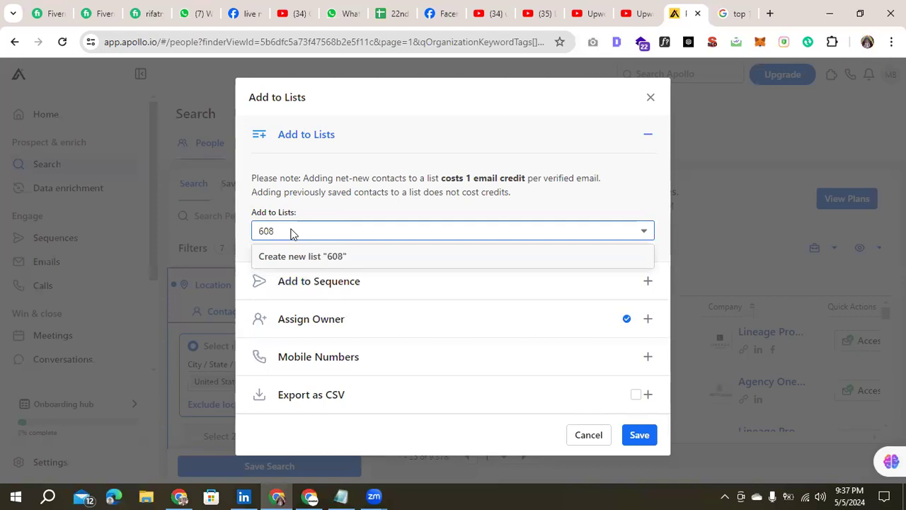
left_click(334, 258)
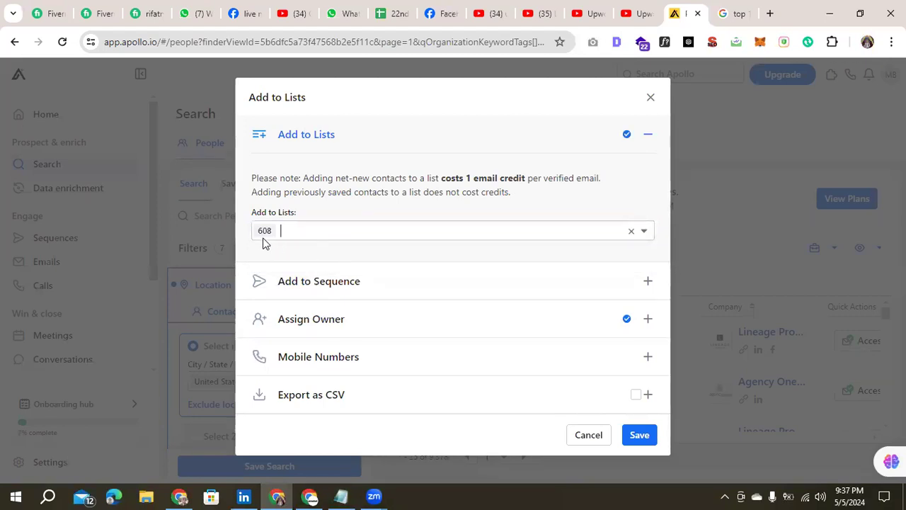
left_click(633, 436)
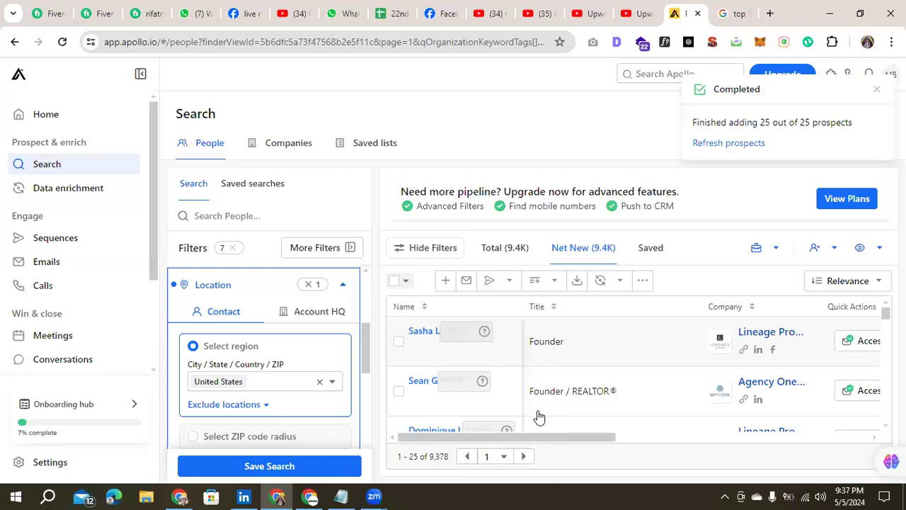
Step: Look through the available page numbers of the net new results while staying on page 1
left_click(496, 456)
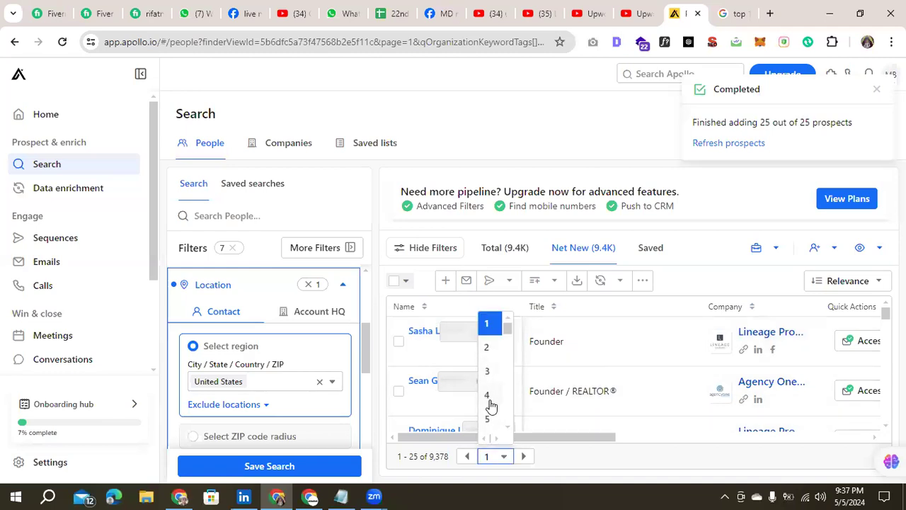
scroll(491, 414, "down", 2)
scroll(490, 416, "up", 2)
left_click(718, 245)
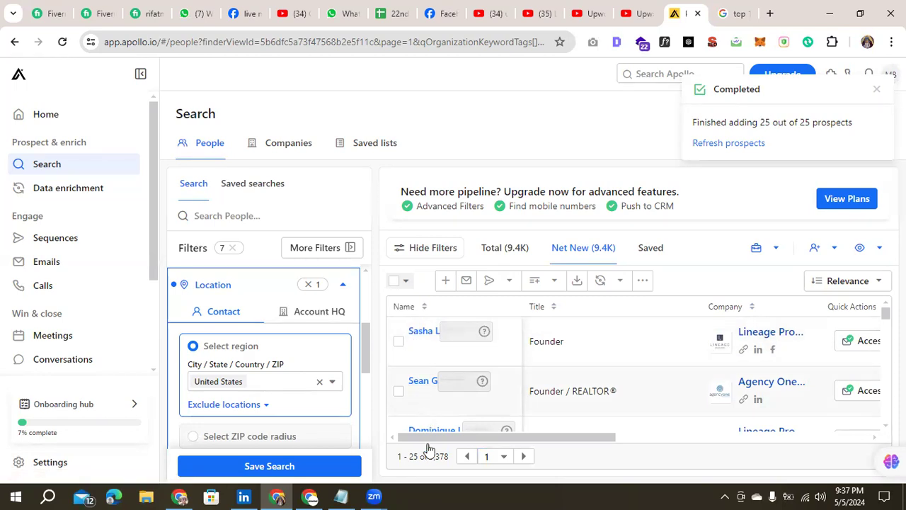
Step: Sort the net new people by name and select 25 of them with a maximum of 1 per company
left_click(404, 306)
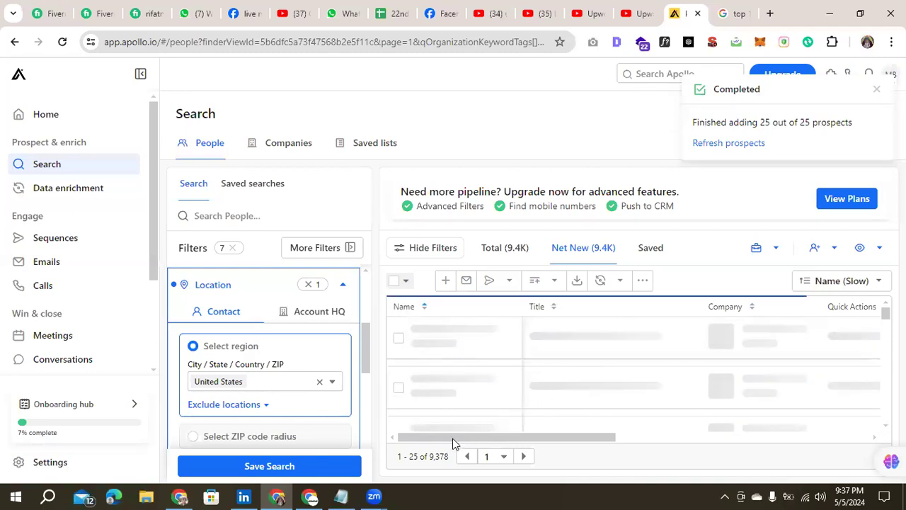
left_click_drag(448, 456, 434, 459)
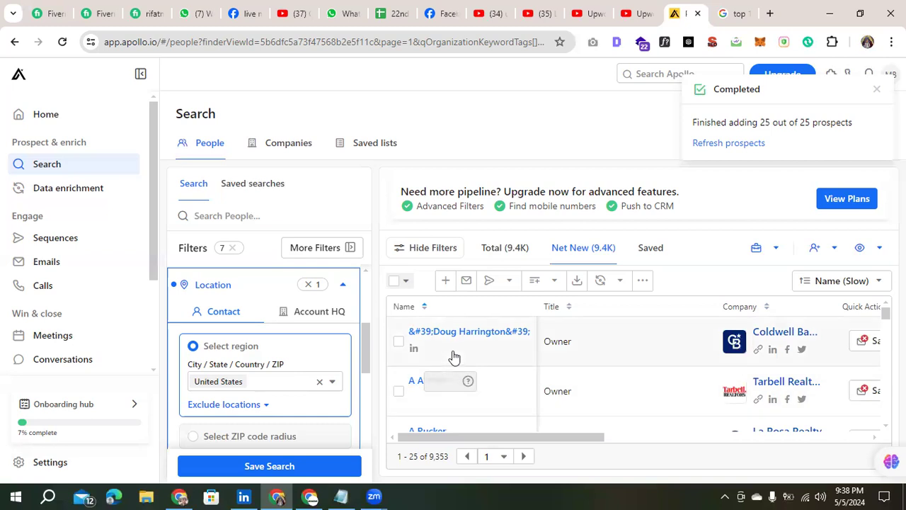
scroll(454, 357, "down", 5)
scroll(454, 358, "up", 3)
left_click(399, 283)
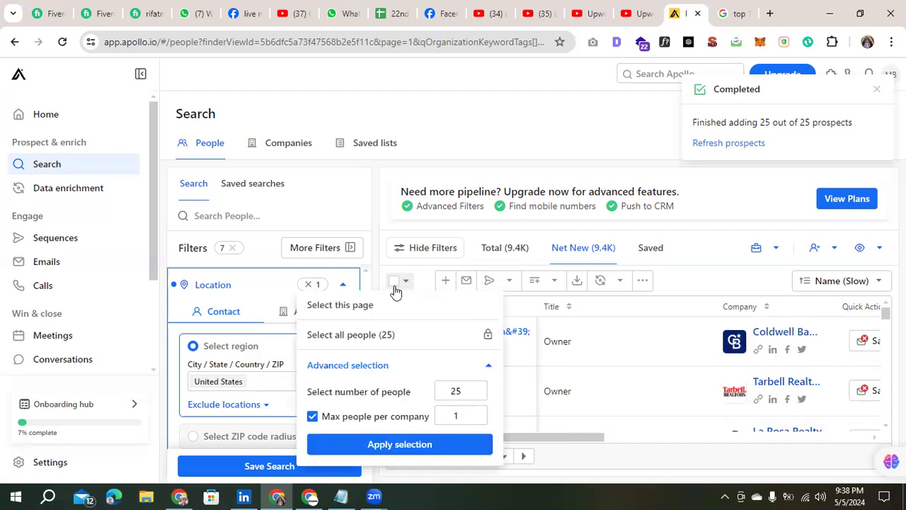
left_click(390, 444)
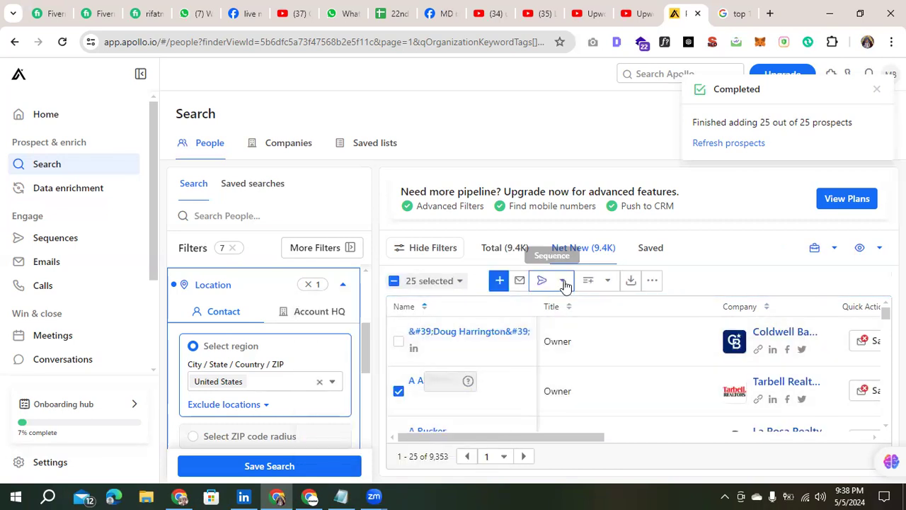
Step: Look over the existing lists and the owner assignment options for adding people to lists, and close the dialog without saving
left_click(606, 286)
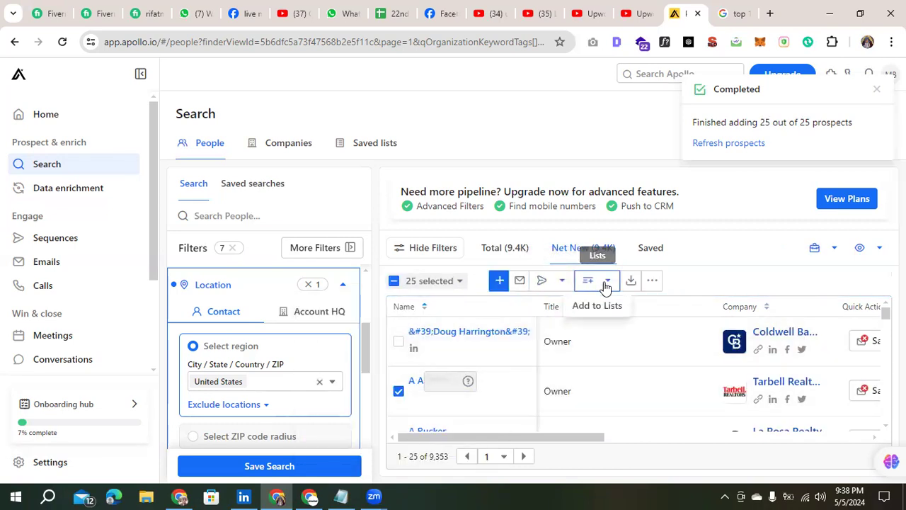
left_click(600, 309)
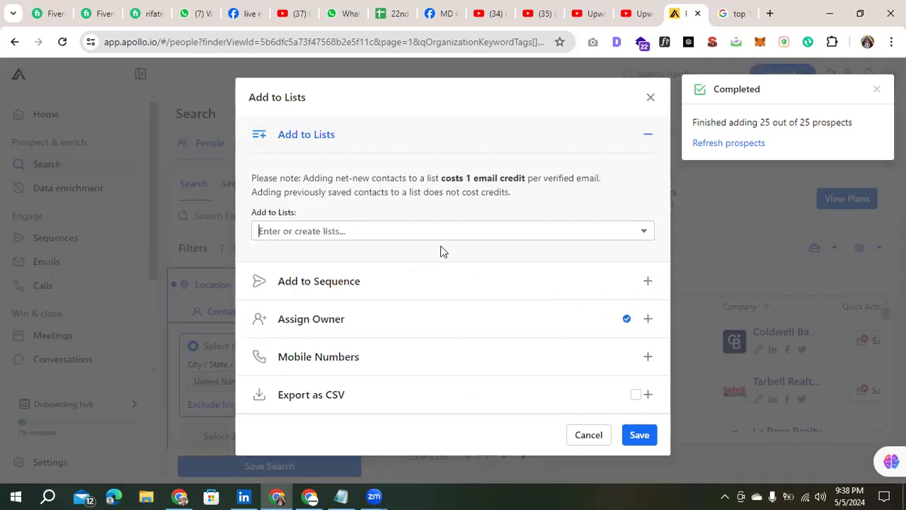
left_click(427, 232)
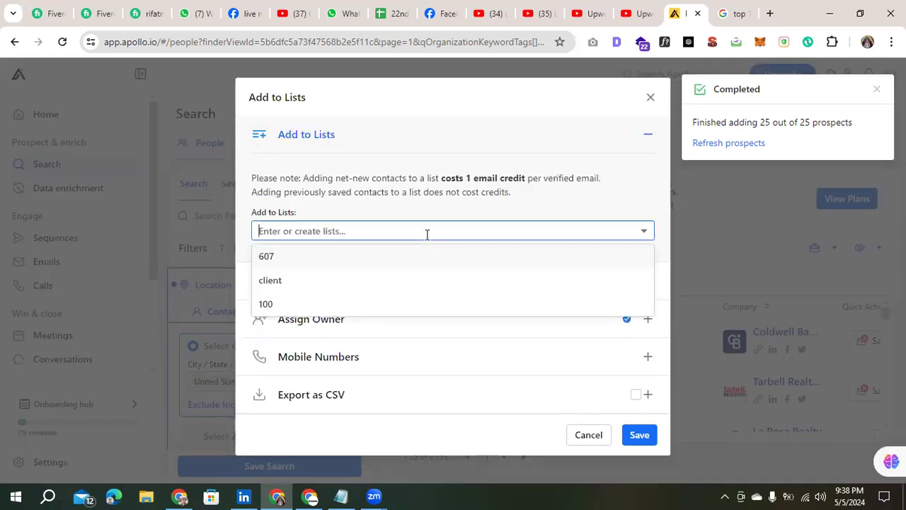
left_click(644, 234)
left_click(644, 235)
left_click(305, 138)
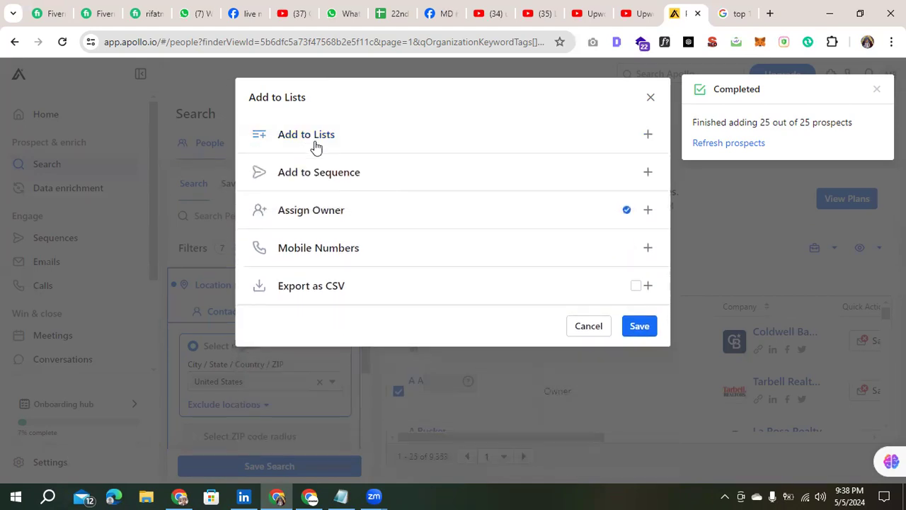
left_click(499, 216)
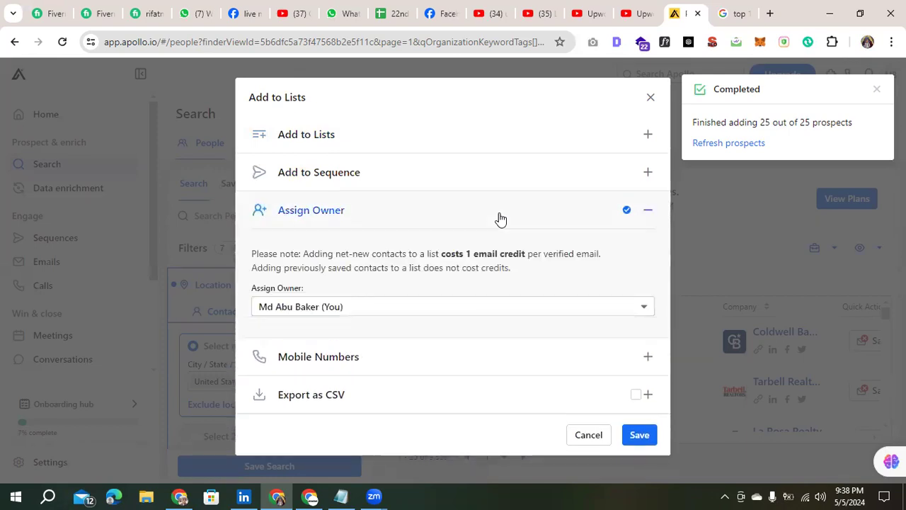
left_click(628, 211)
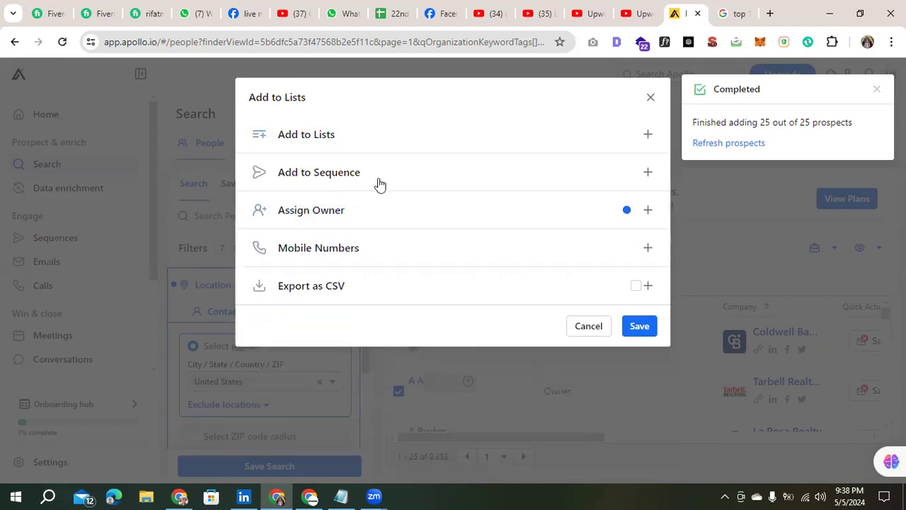
left_click(651, 99)
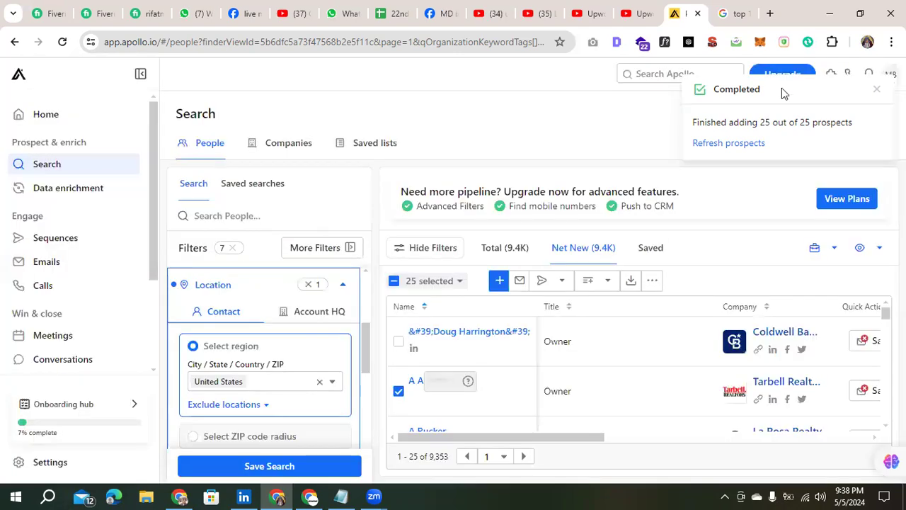
Step: Dismiss the completion notice, choose list 607 for the selected people, and close the dialog without saving
left_click(875, 94)
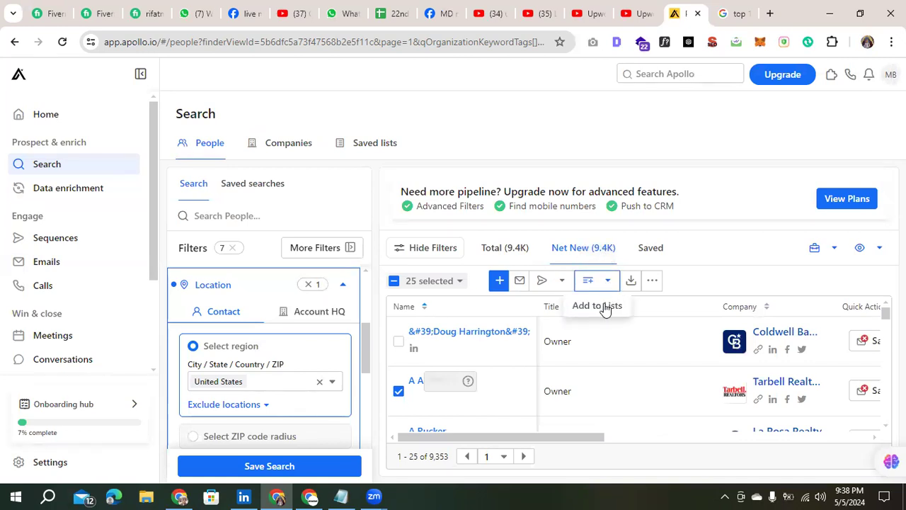
left_click(603, 308)
left_click(404, 234)
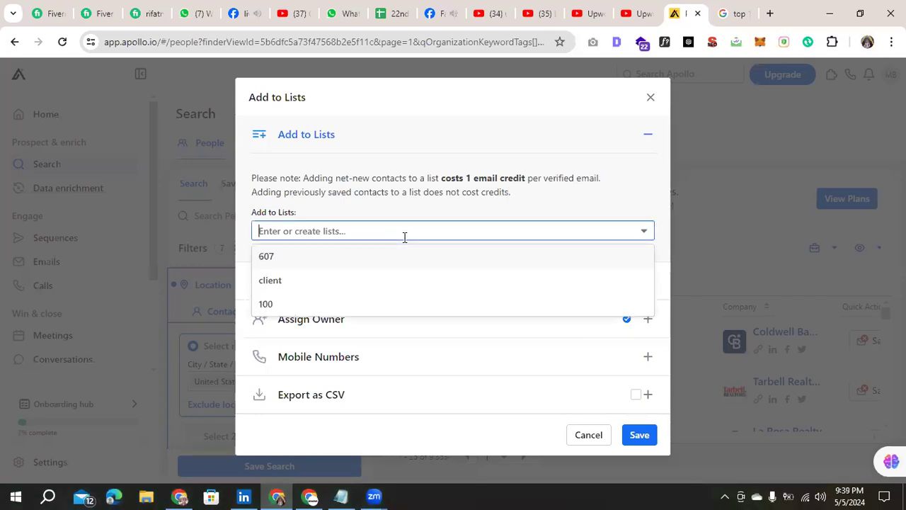
left_click(301, 268)
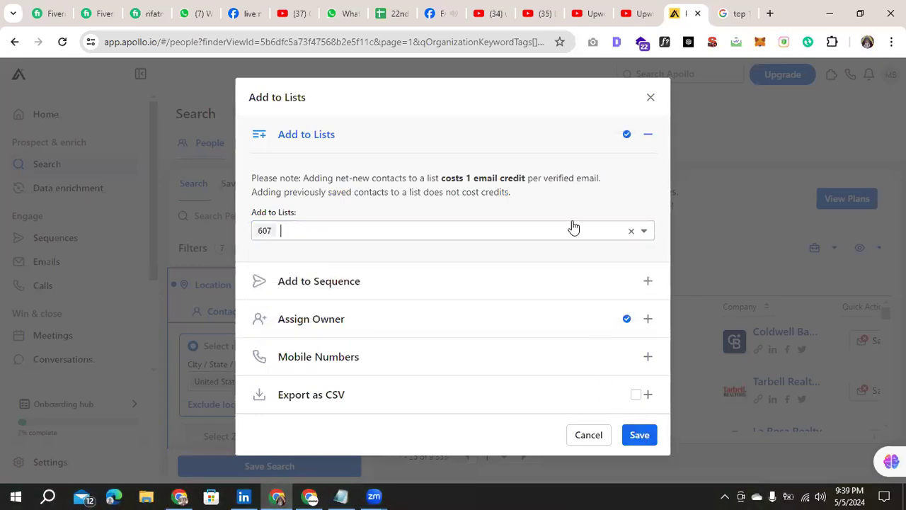
left_click(651, 99)
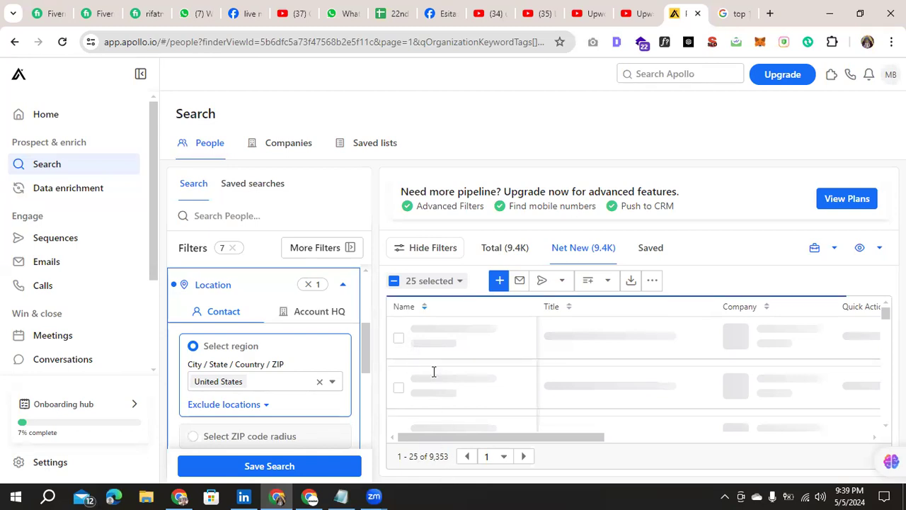
Step: Examine the page numbers and the phone, industry, keywords and email columns of the people results
left_click(503, 459)
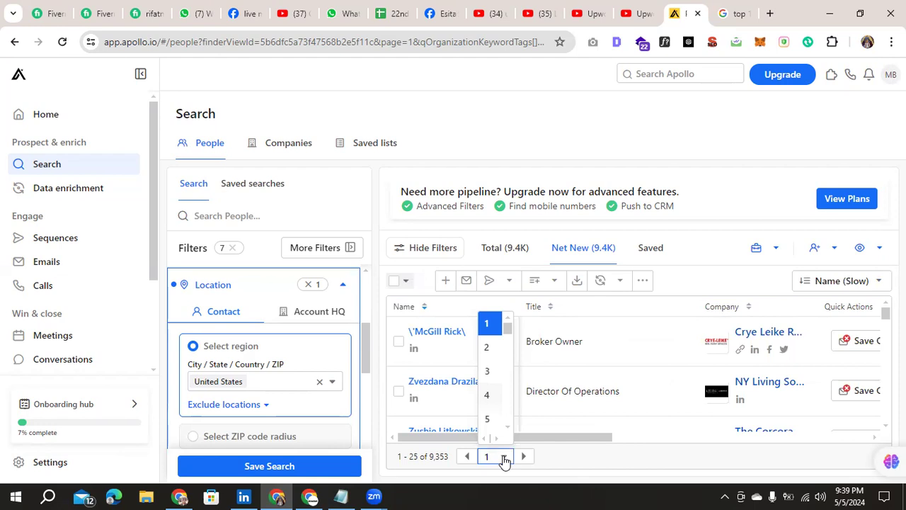
left_click(562, 462)
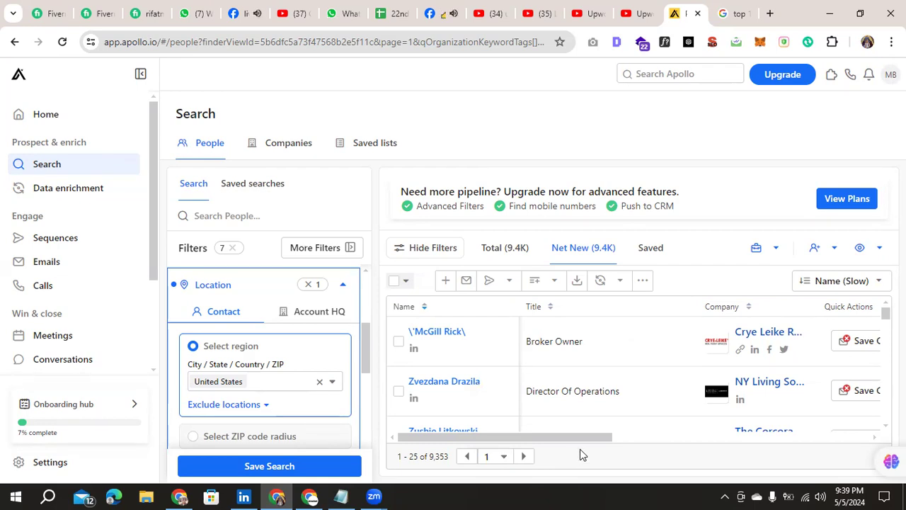
left_click_drag(588, 435, 872, 427)
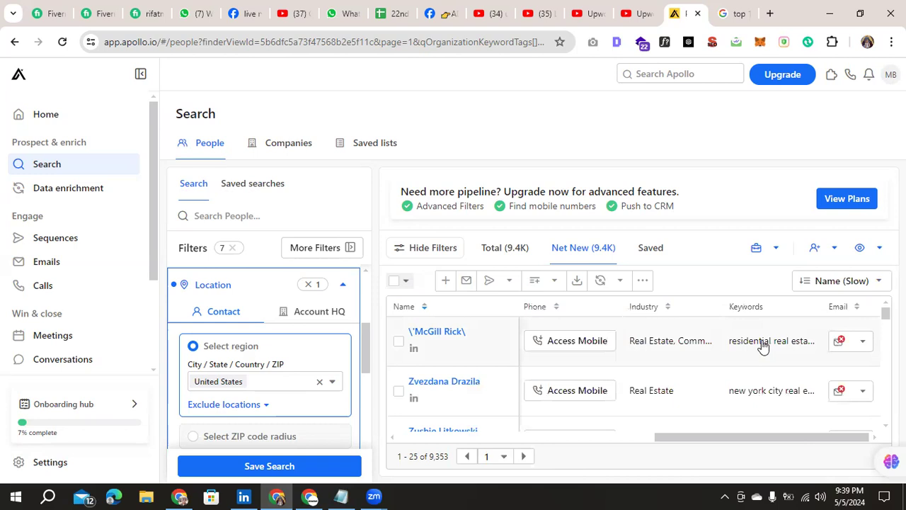
scroll(761, 347, "down", 5)
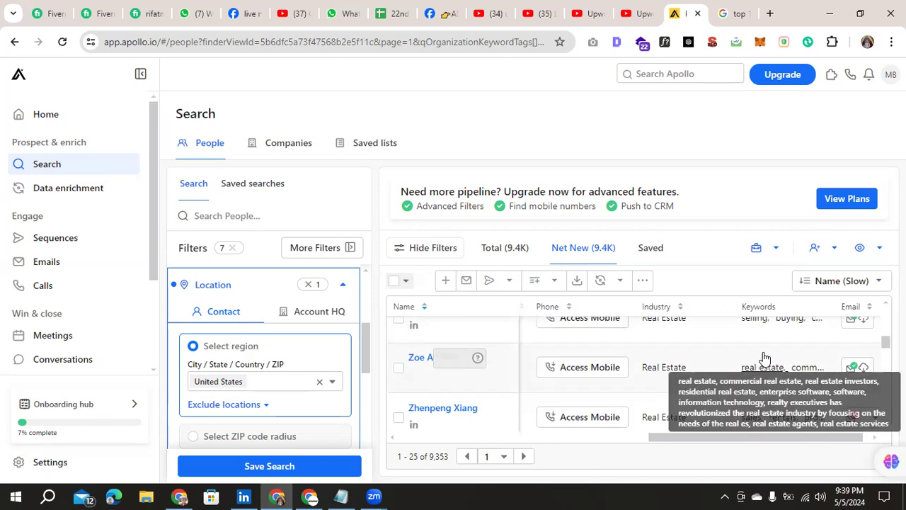
scroll(765, 358, "down", 2)
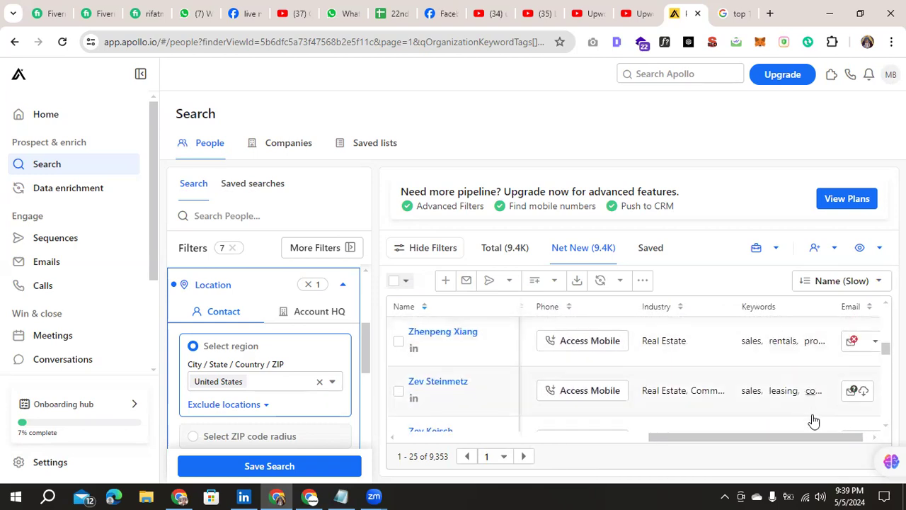
left_click_drag(855, 436, 856, 435)
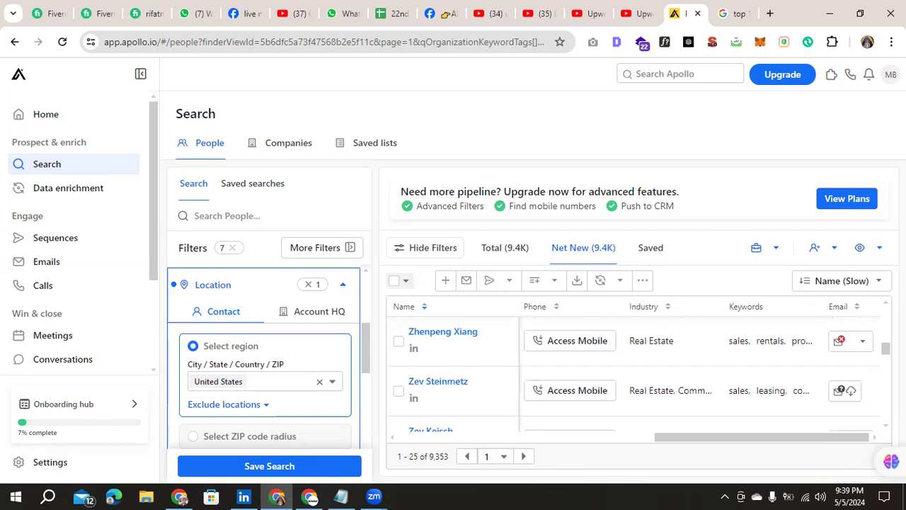
Step: Open list 608 from the saved people lists
scroll(821, 357, "down", 3)
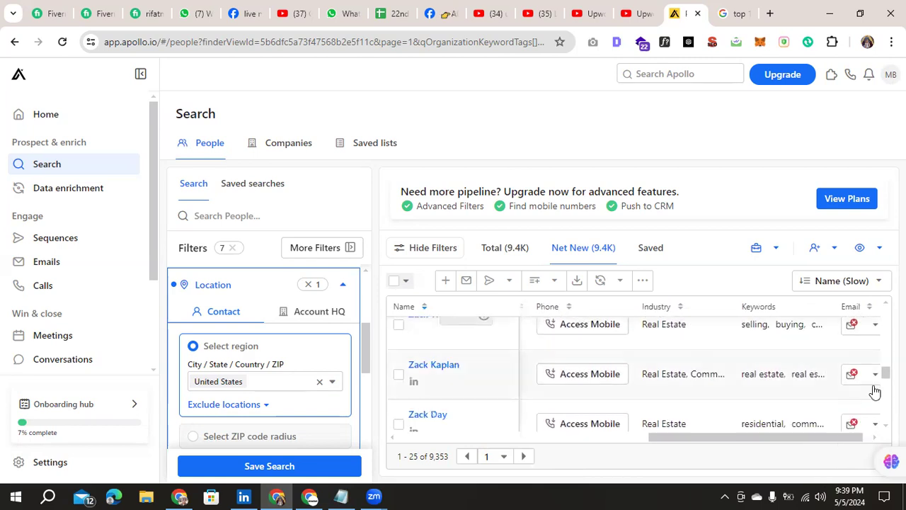
scroll(850, 394, "down", 3)
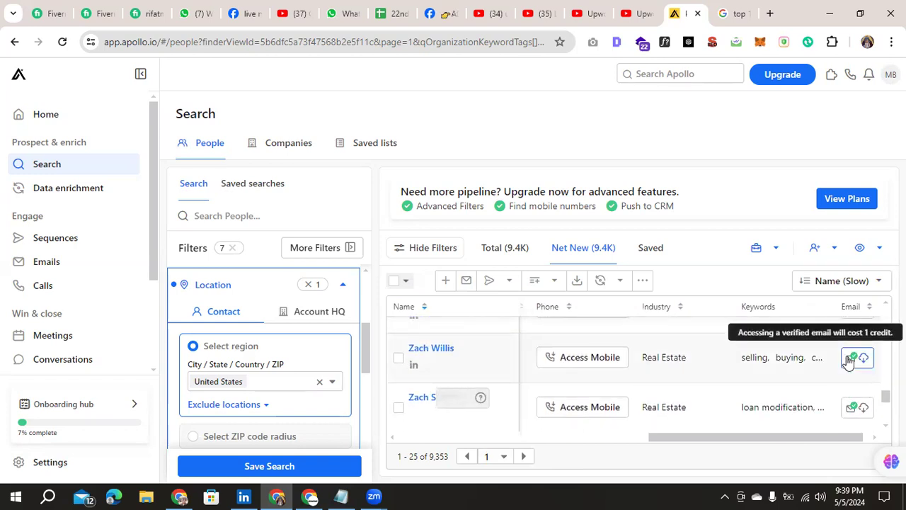
left_click(877, 283)
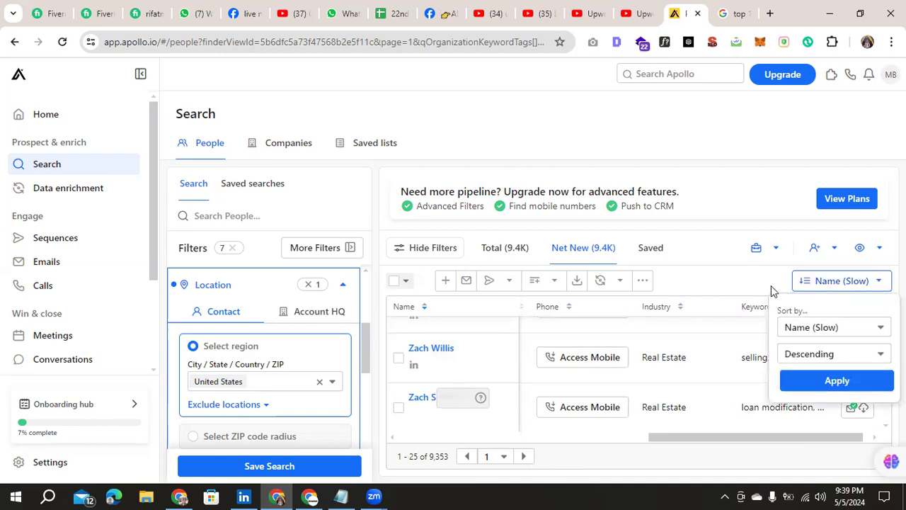
left_click(372, 145)
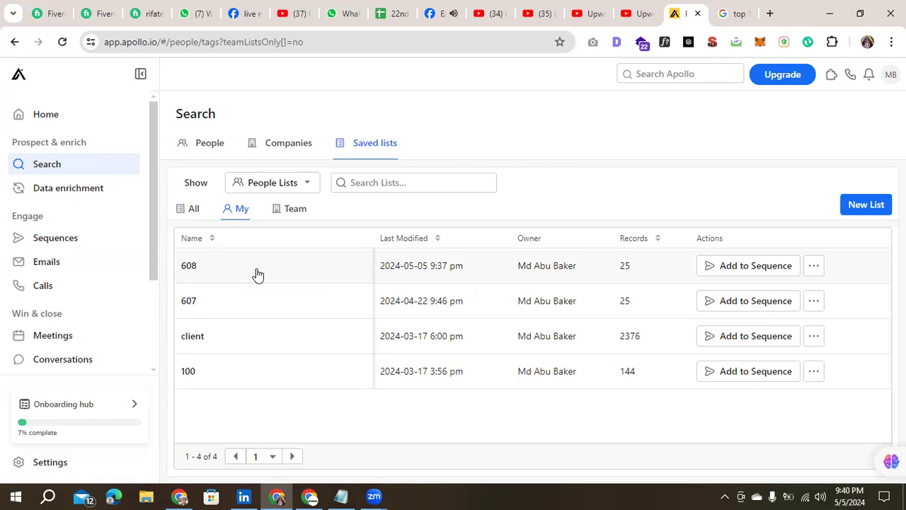
left_click(258, 274)
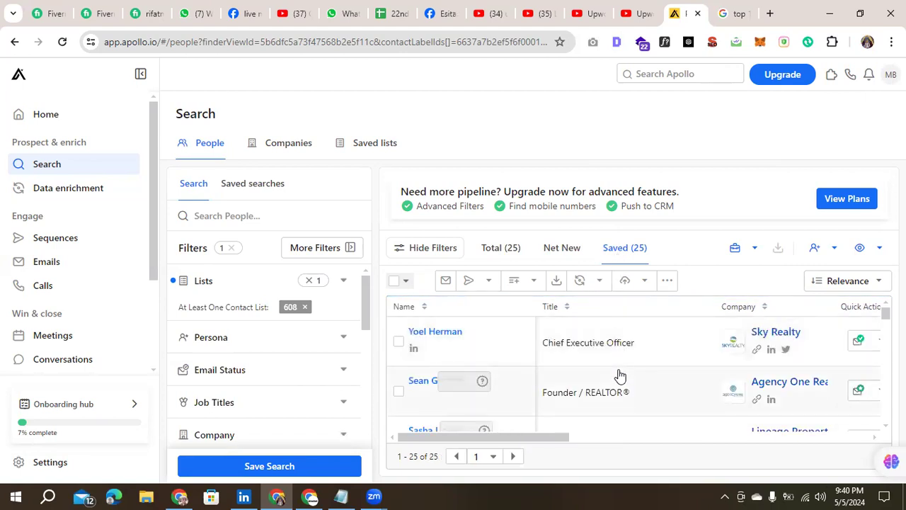
Step: Examine the titles, companies, keywords and email addresses of the people saved in list 608
scroll(536, 443, "down", 3)
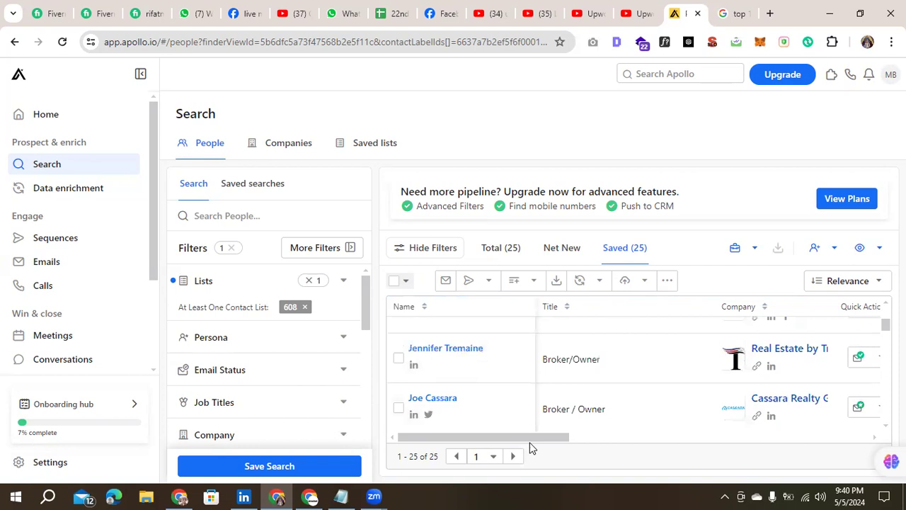
scroll(616, 447, "right", 10)
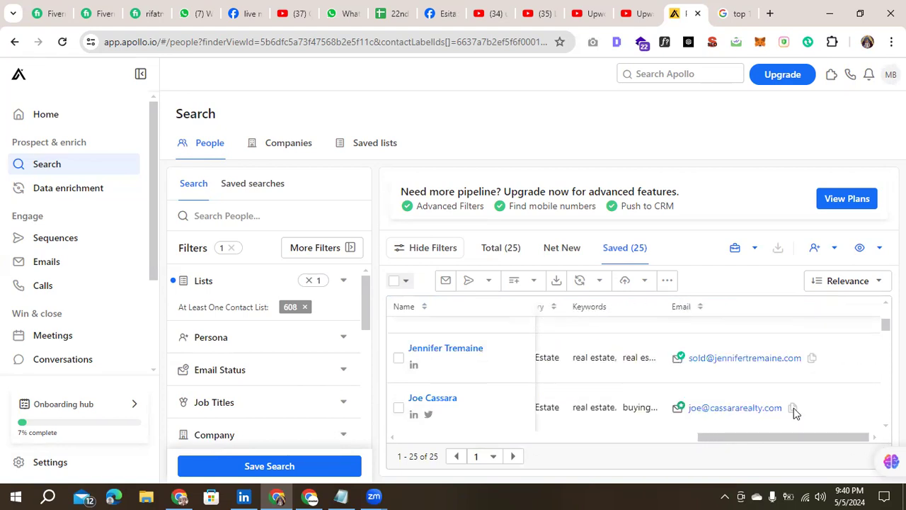
scroll(740, 354, "up", 3)
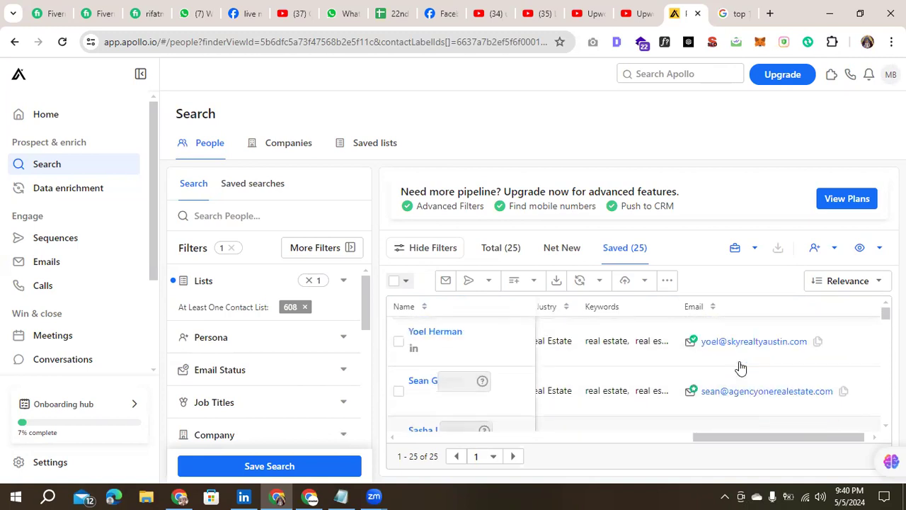
scroll(740, 368, "down", 5)
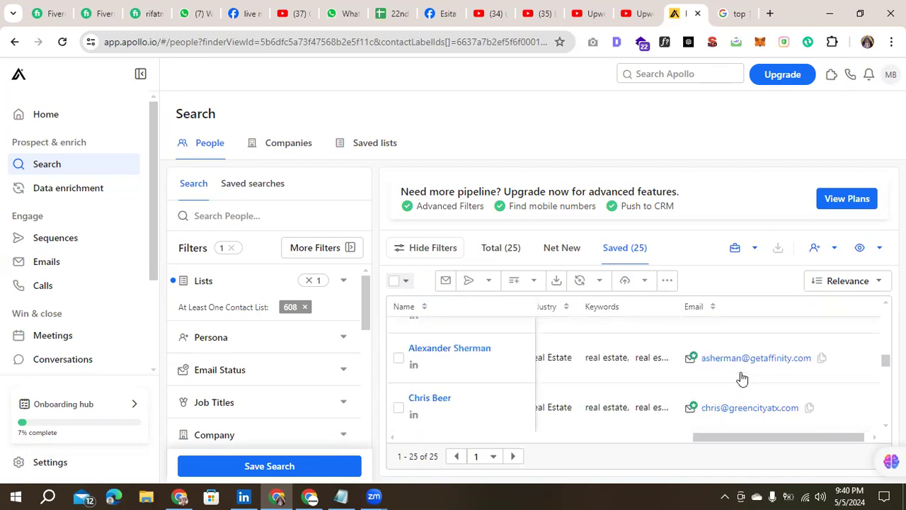
scroll(742, 379, "down", 5)
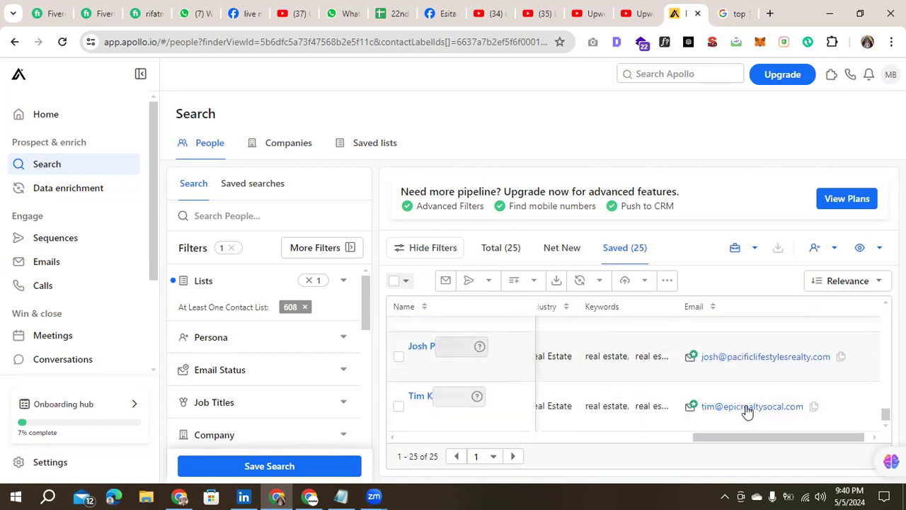
left_click_drag(738, 438, 367, 447)
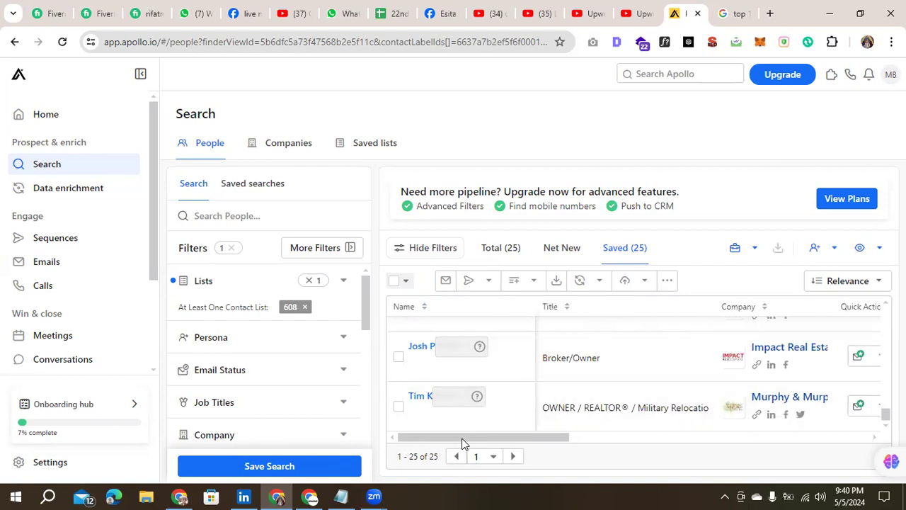
left_click_drag(463, 439, 701, 427)
left_click_drag(812, 434, 875, 436)
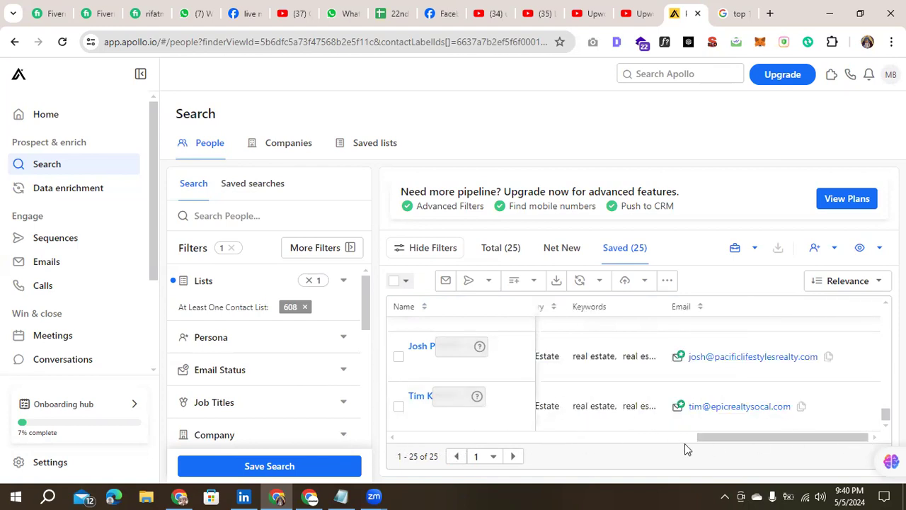
left_click_drag(685, 443, 428, 465)
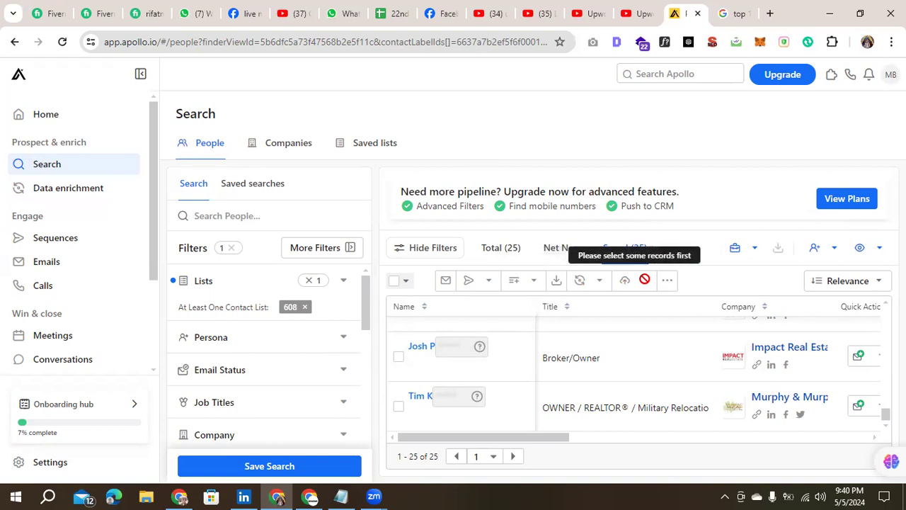
Step: Export all people in list 608 to CSV with verified emails only and download the file
left_click(398, 286)
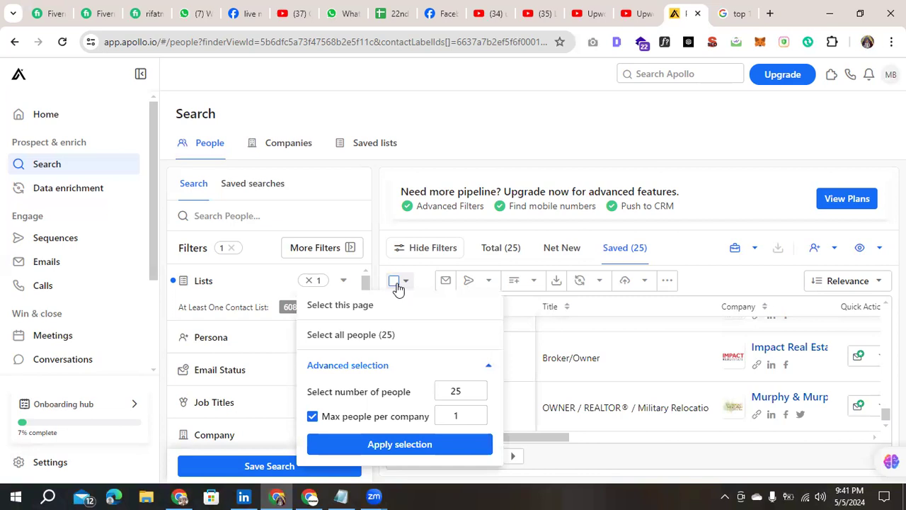
left_click(383, 337)
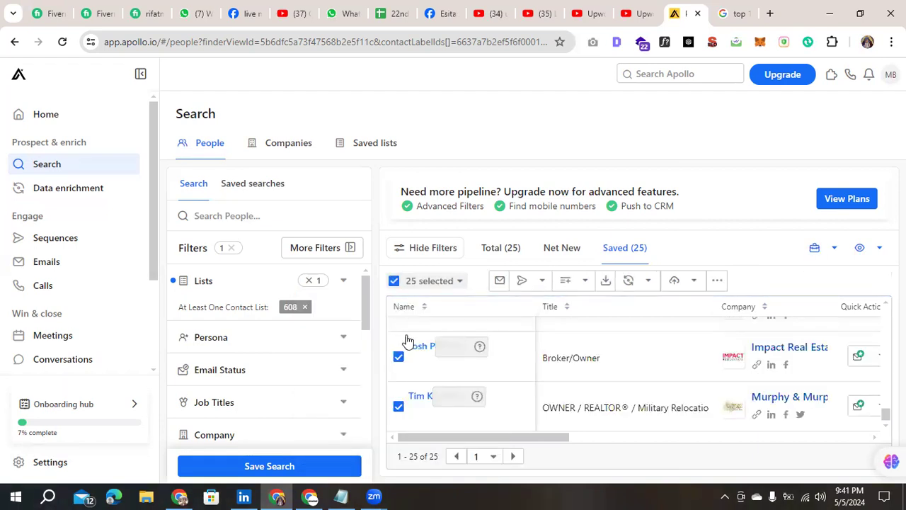
left_click(606, 285)
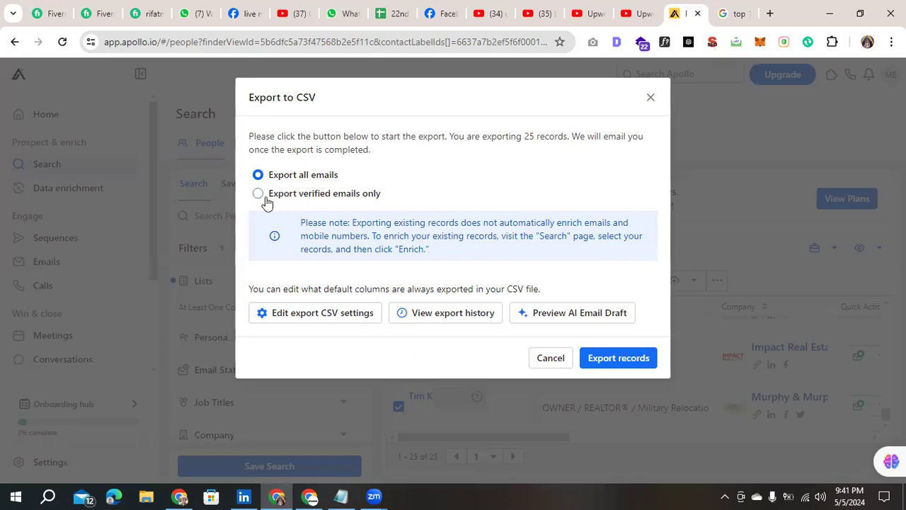
left_click(258, 199)
left_click(621, 360)
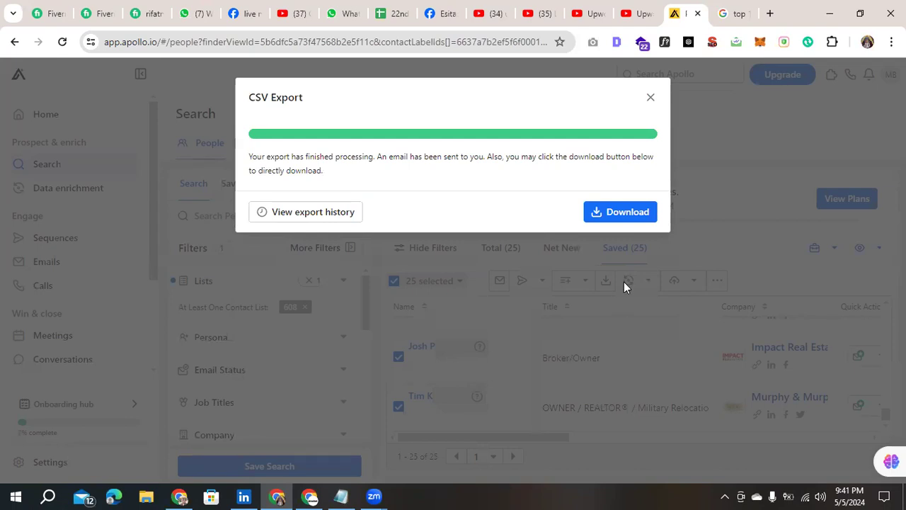
left_click(598, 220)
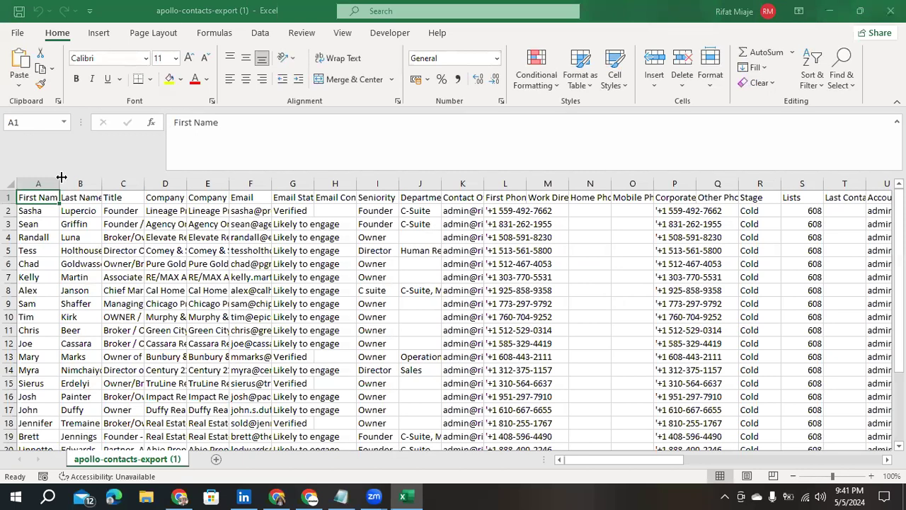
Step: In the exported file in Excel, widen the First Name through Company columns and delete the Company Name for Emails column
left_click_drag(60, 183, 438, 183)
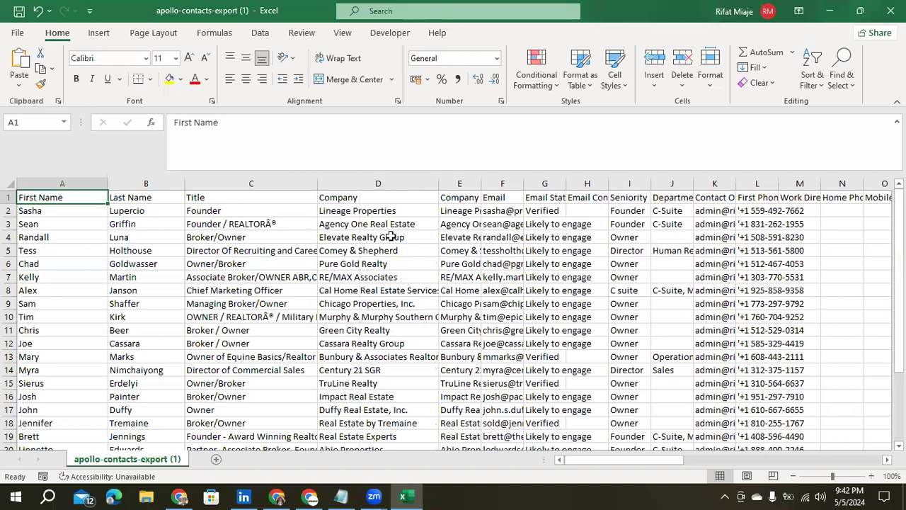
left_click_drag(479, 182, 538, 184)
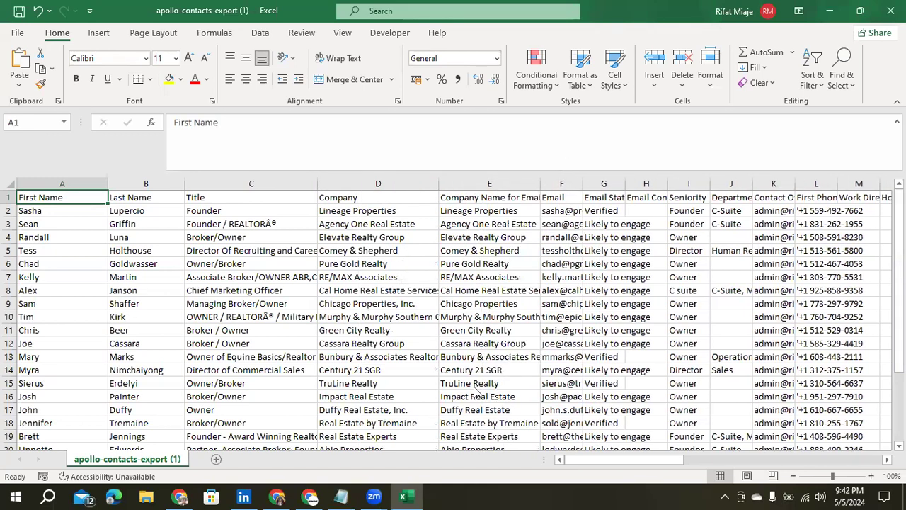
right_click(495, 180)
left_click(520, 310)
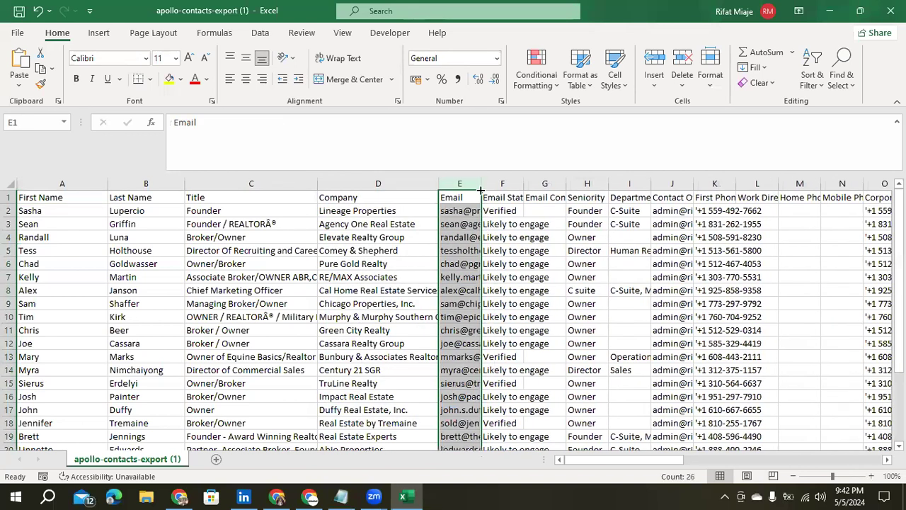
Step: Widen the Email and Email Status columns so their contents fit
left_click_drag(480, 179, 583, 182)
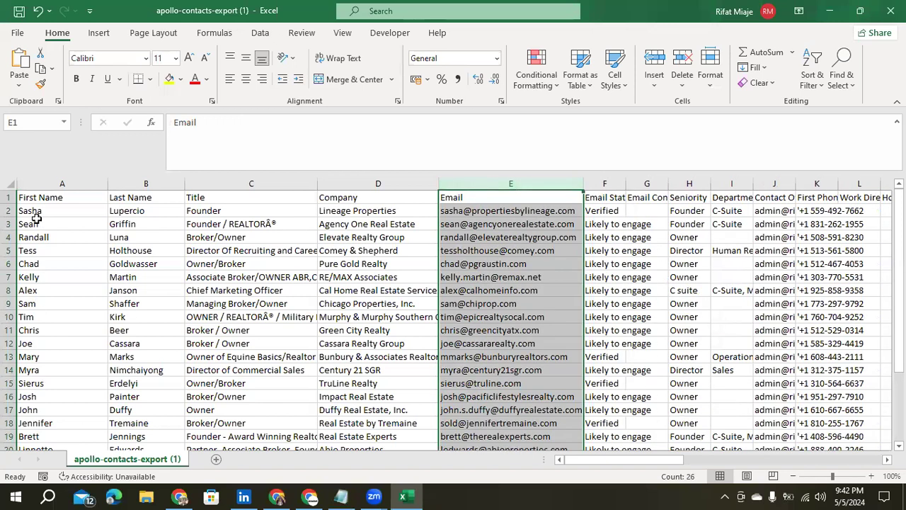
left_click(523, 262)
left_click_drag(626, 183, 699, 183)
scroll(624, 360, "down", 2)
scroll(624, 360, "up", 2)
left_click_drag(585, 463, 612, 459)
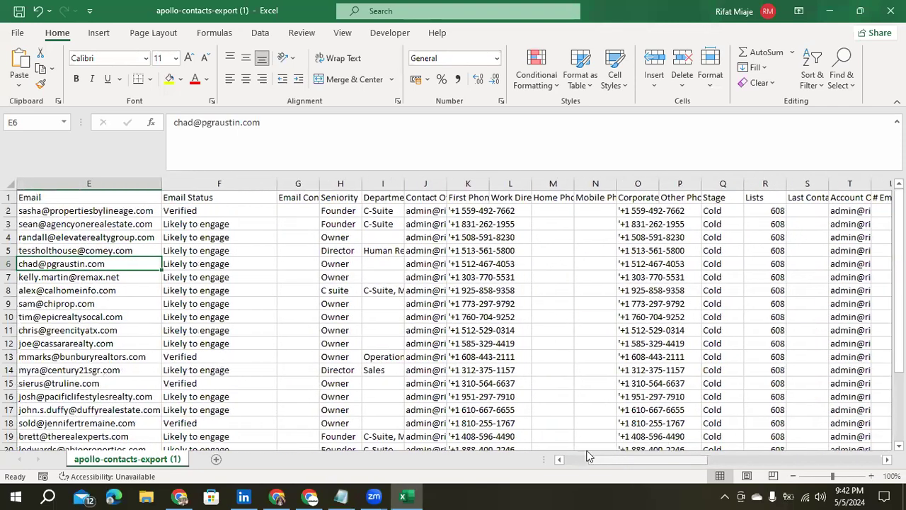
Step: Delete the Email Confidence and Seniority columns
left_click(305, 183)
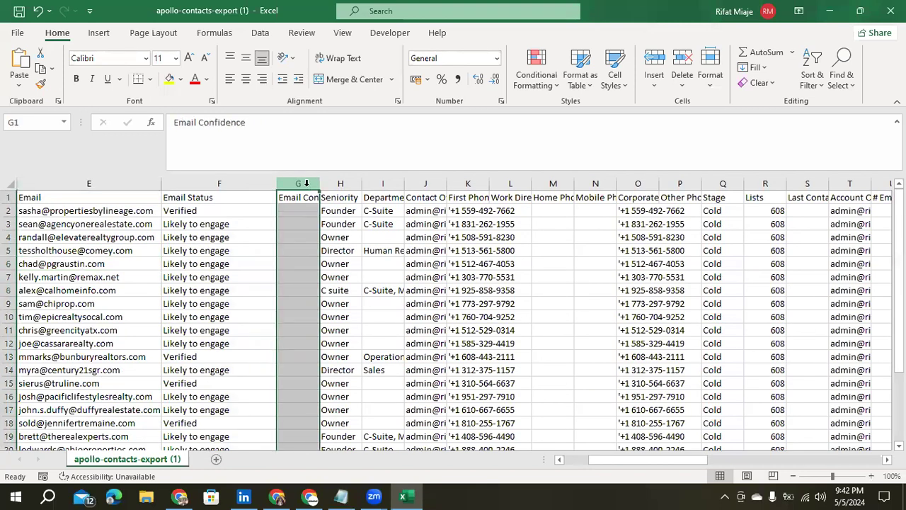
right_click(309, 190)
left_click(359, 314)
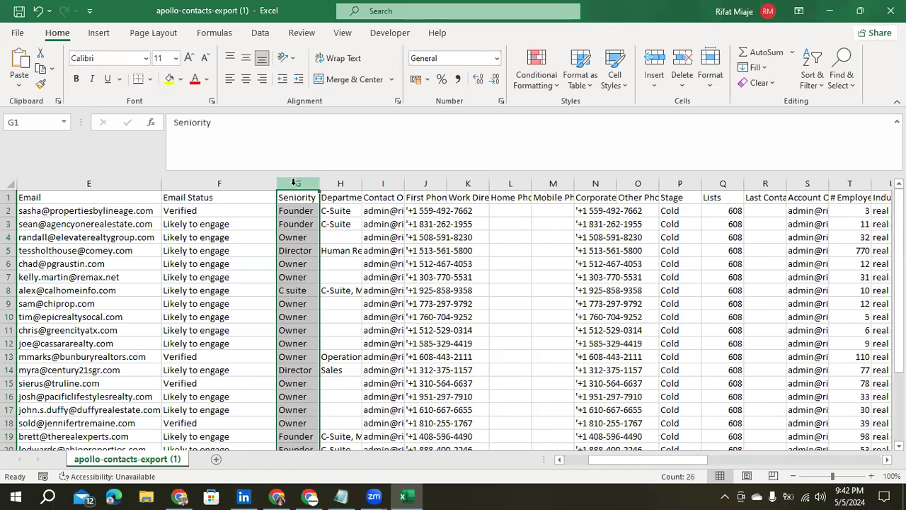
left_click_drag(320, 184, 351, 184)
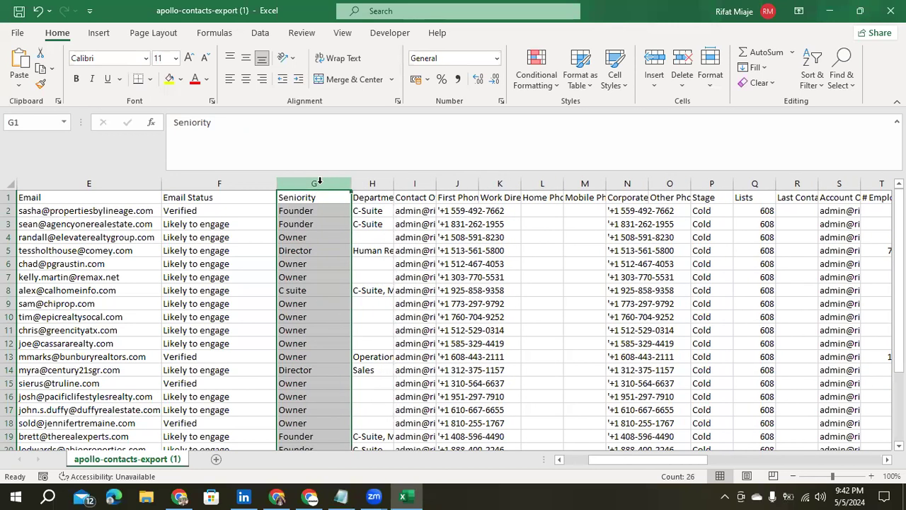
right_click(320, 182)
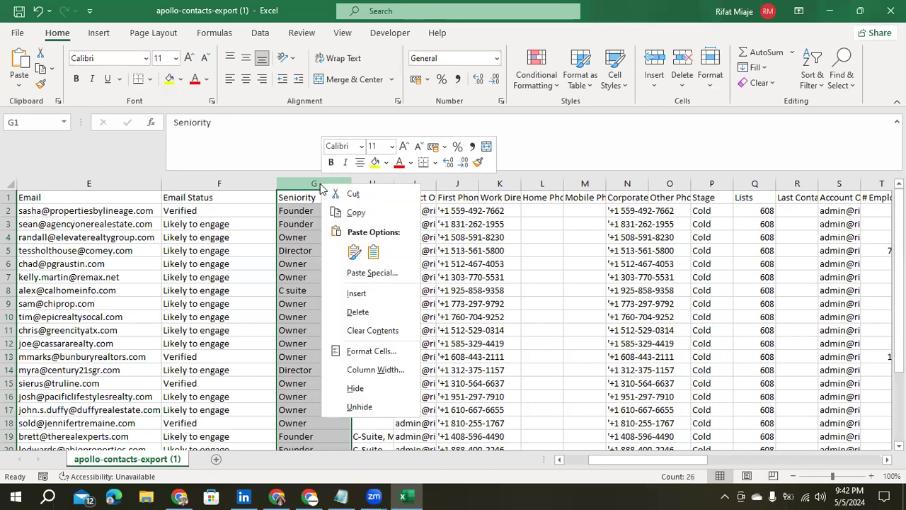
left_click(358, 312)
Step: Widen the Departments column and delete the Contact Owner column
left_click_drag(320, 183, 402, 183)
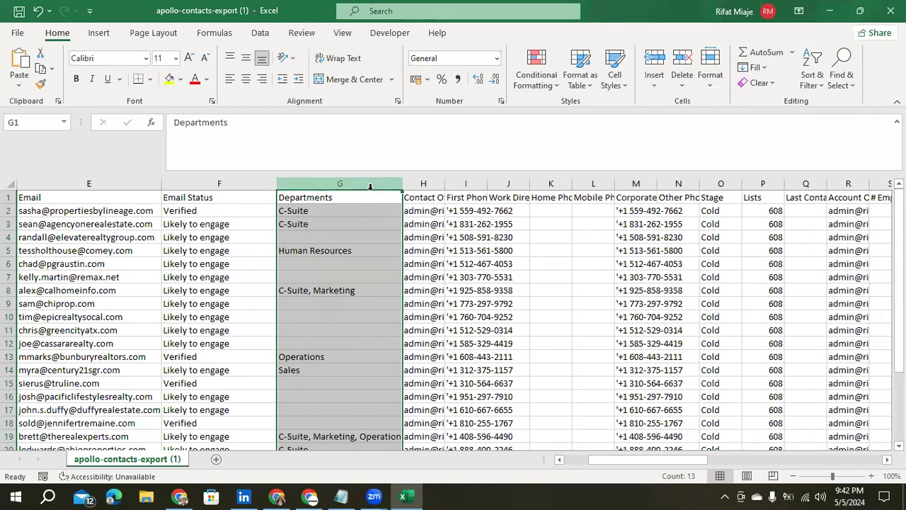
left_click(325, 318)
left_click_drag(445, 184, 557, 183)
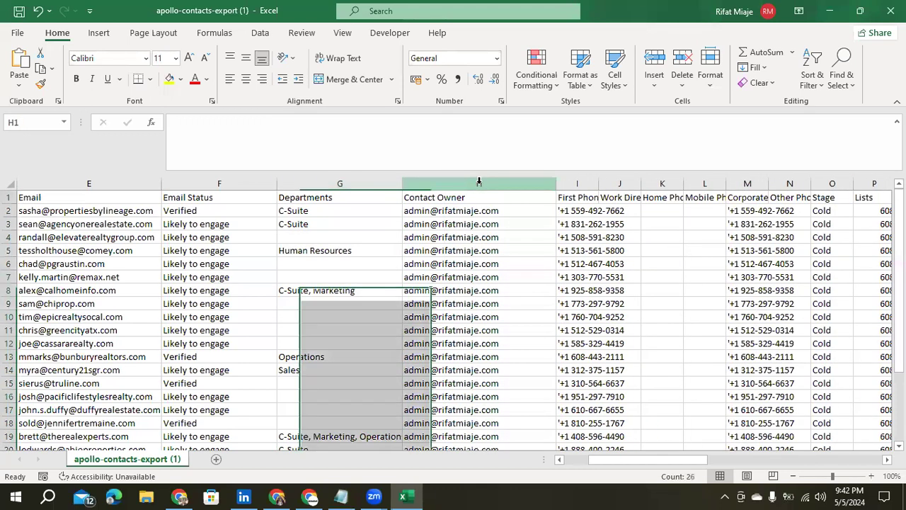
right_click(479, 182)
left_click(524, 314)
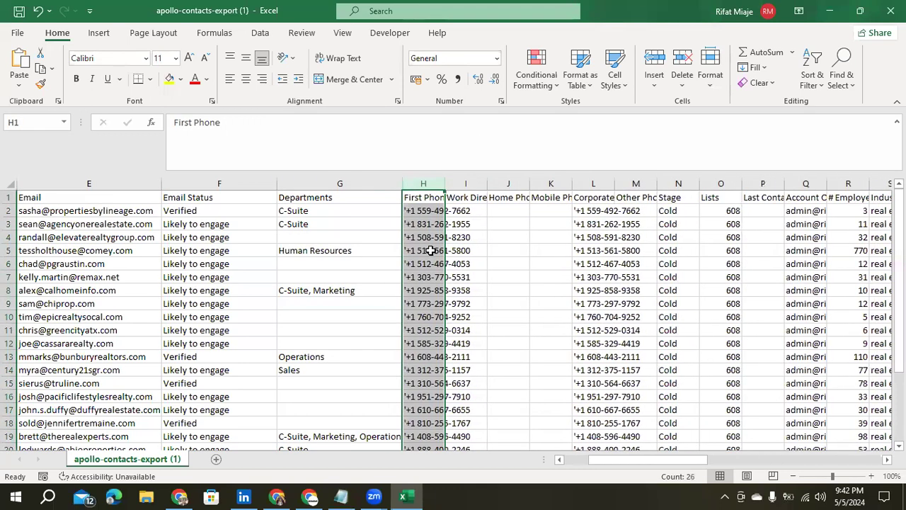
Step: Widen the First Phone column and delete the Work Direct Phone, Home Phone and Mobile Phone columns
left_click_drag(443, 183, 535, 183)
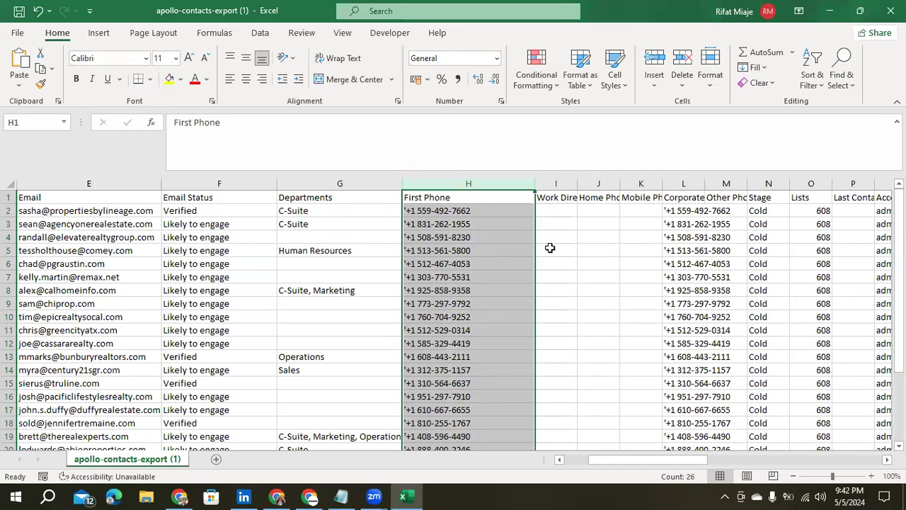
left_click_drag(554, 181, 628, 183)
right_click(628, 183)
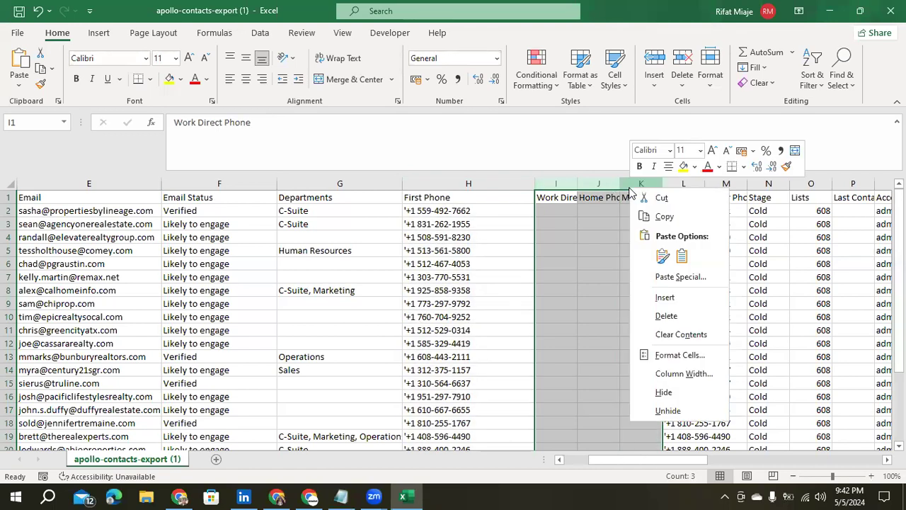
left_click(660, 314)
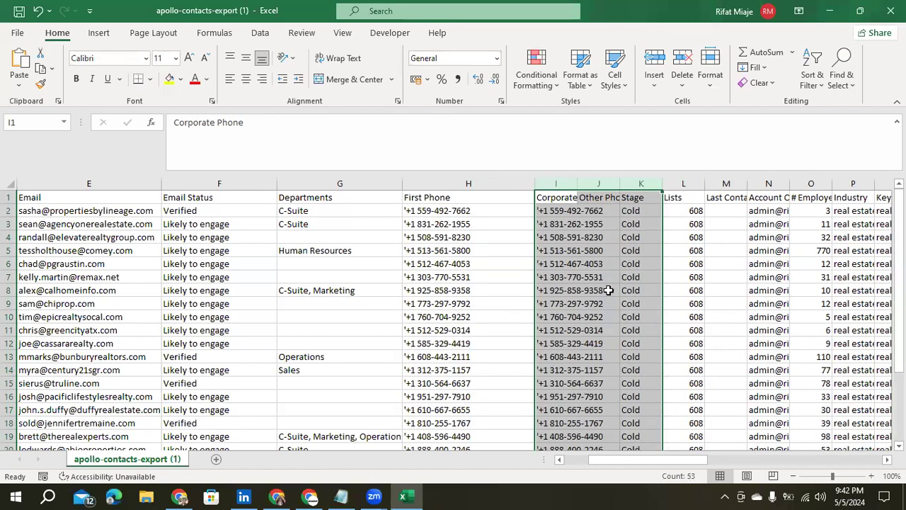
Step: Widen the Corporate Phone column and delete the First Phone column
left_click(633, 278)
left_click_drag(572, 181, 658, 181)
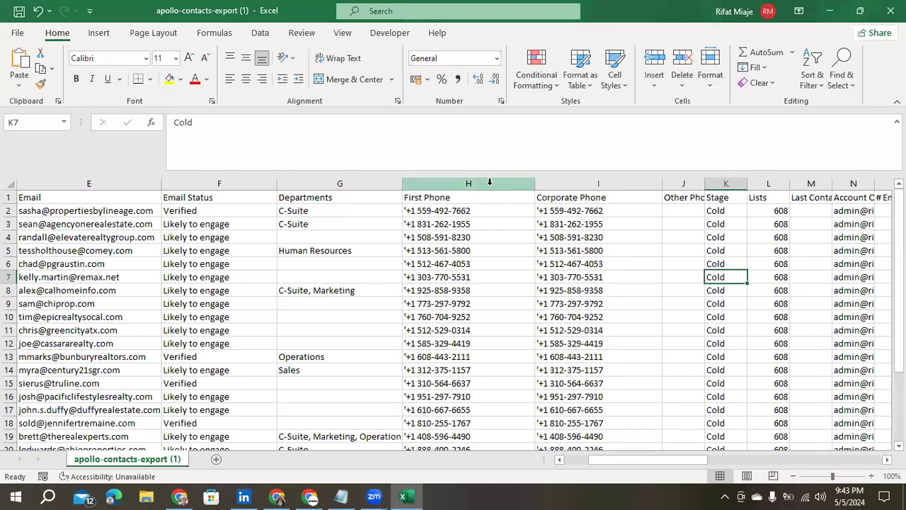
right_click(494, 183)
left_click(509, 315)
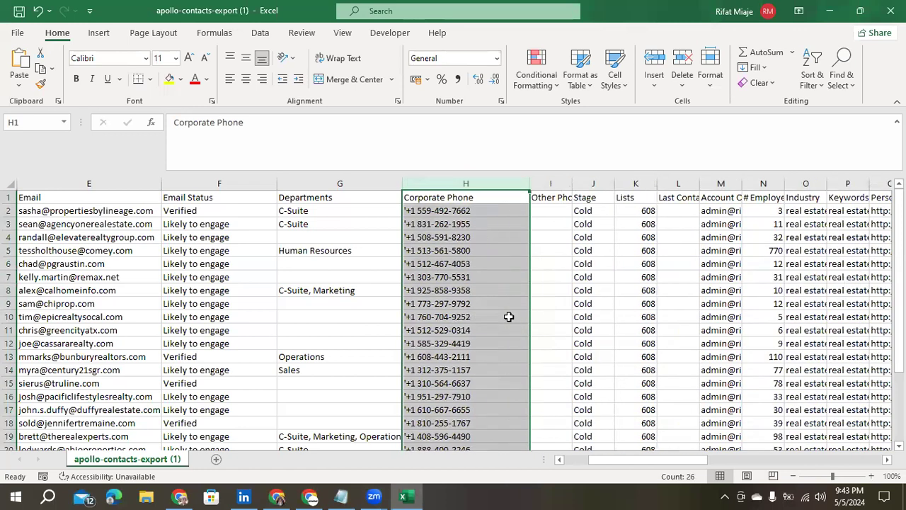
Step: Delete the Other Phone, Stage, Lists and Last Contacted columns
left_click(556, 183)
right_click(557, 184)
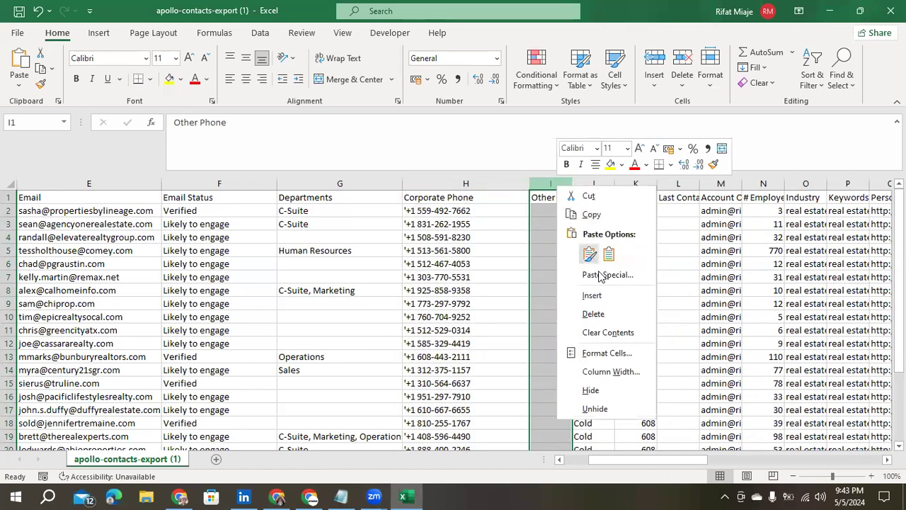
left_click(582, 313)
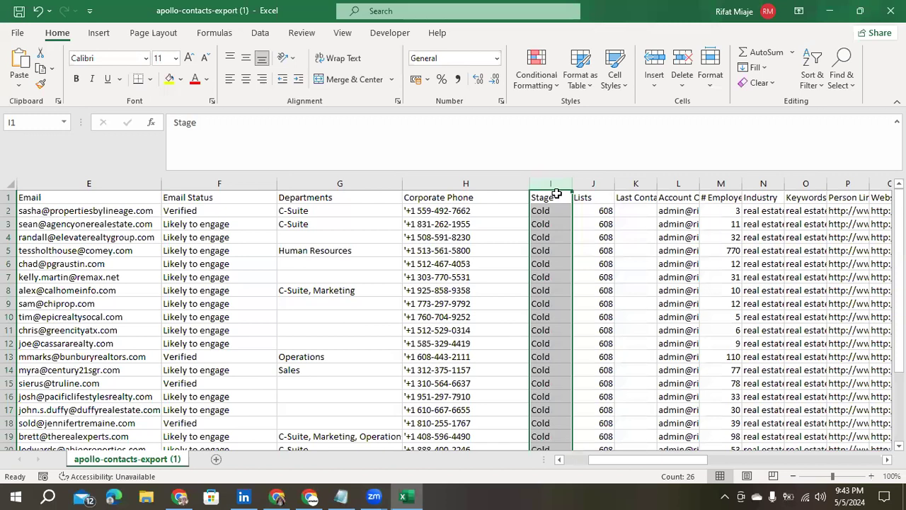
right_click(558, 183)
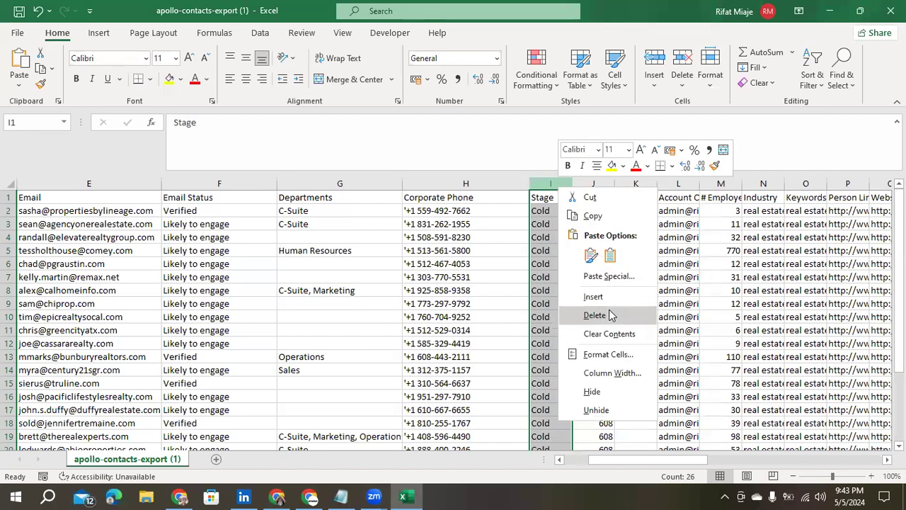
left_click(603, 314)
right_click(555, 187)
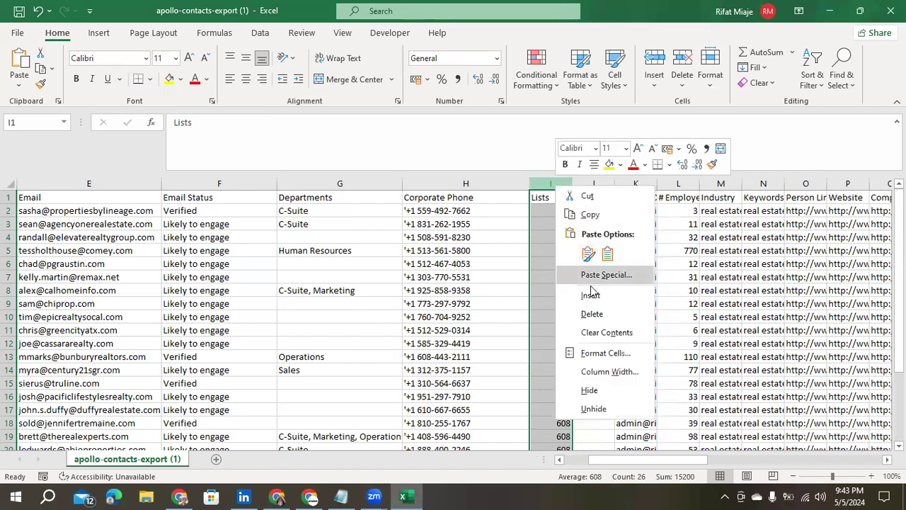
left_click(595, 314)
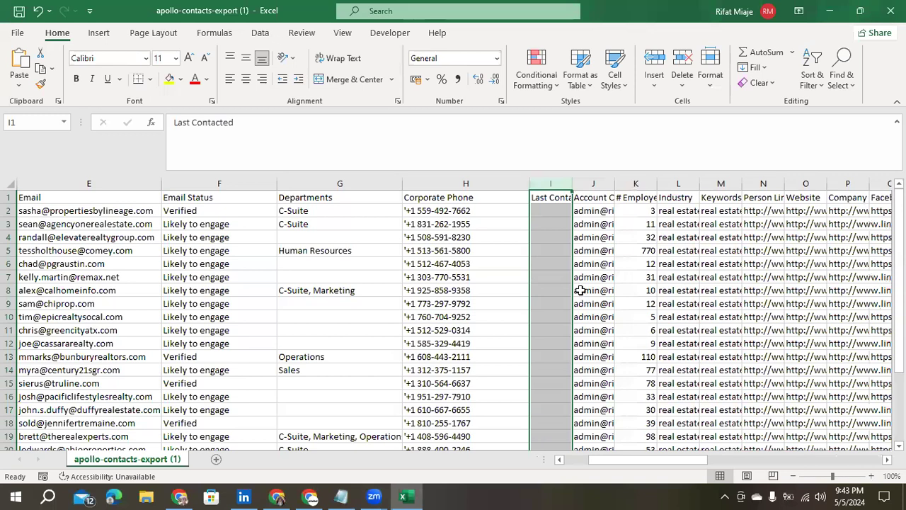
right_click(557, 185)
left_click(608, 313)
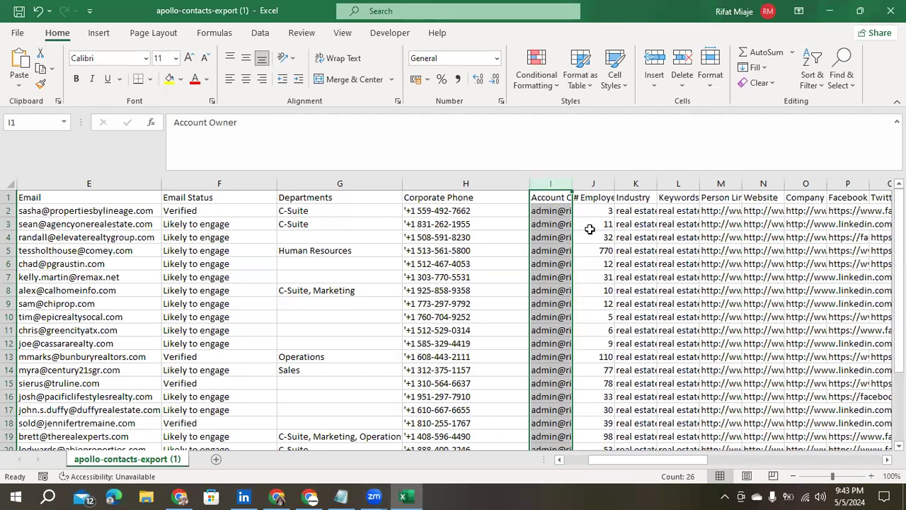
Step: Widen the Account Owner column to read it and delete that column
left_click_drag(572, 184, 641, 184)
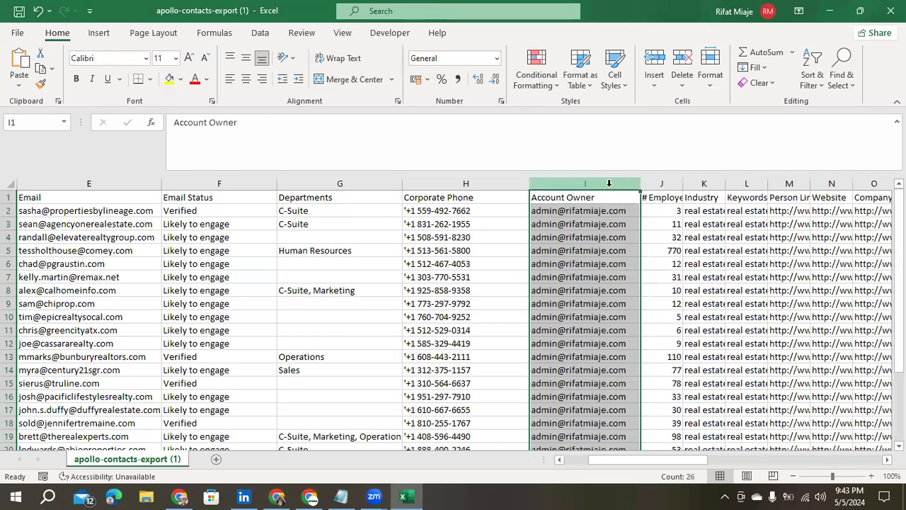
right_click(608, 183)
left_click(643, 312)
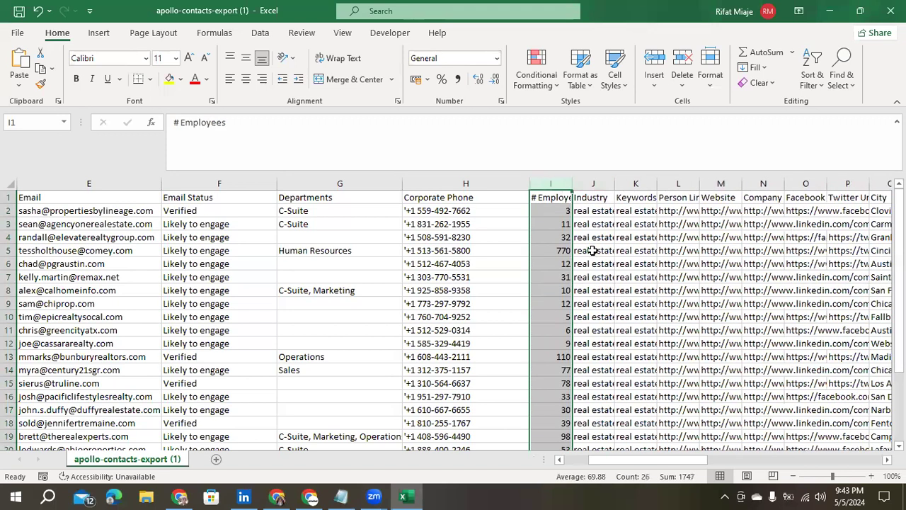
Step: Widen the # Employees, Industry, Keywords, Person Linkedin Url, Website and Company Linkedin Url columns
left_click_drag(569, 184, 669, 184)
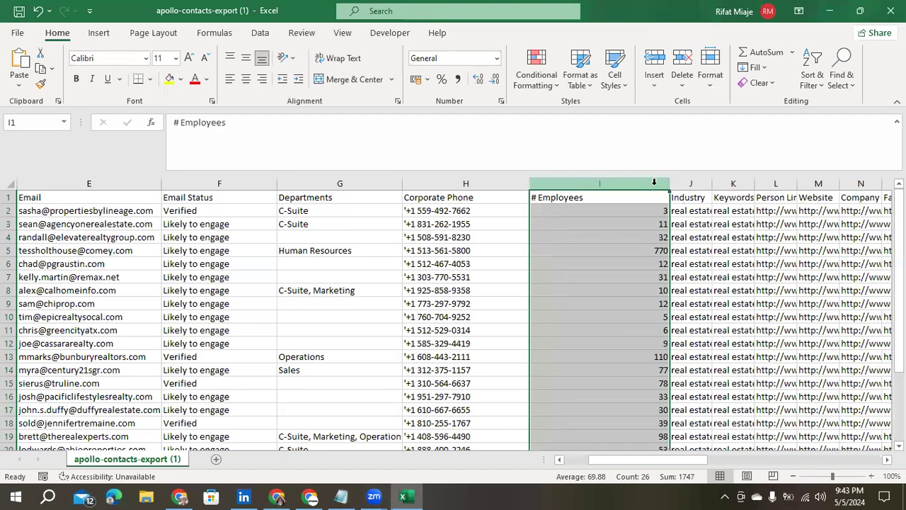
left_click_drag(627, 459, 649, 459)
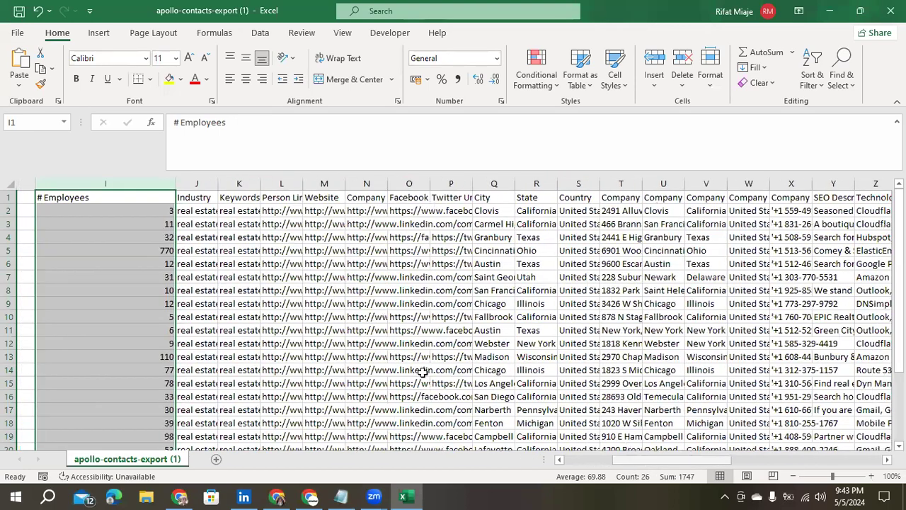
left_click_drag(199, 184, 436, 184)
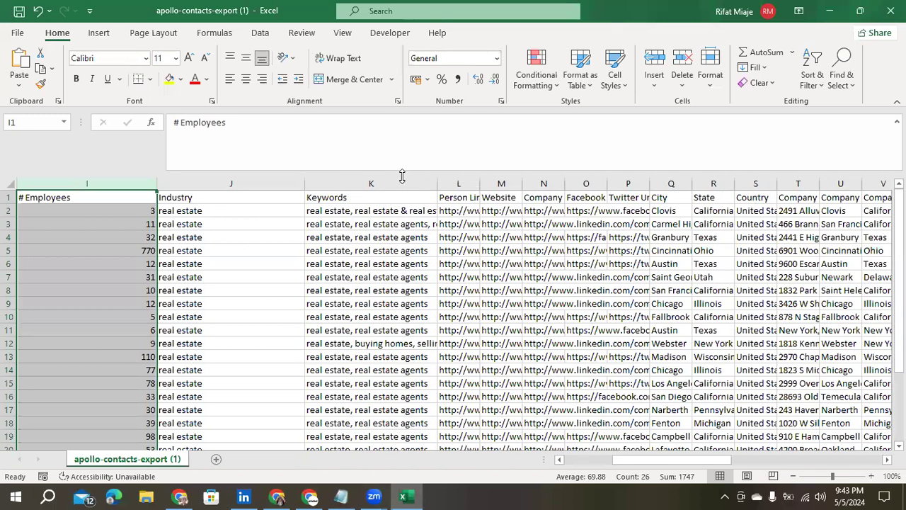
left_click_drag(479, 177, 724, 183)
Step: Widen the Facebook Url, Twitter Url, City, State and Country columns and the Company Address, City, State, Country and Phone columns
left_click_drag(615, 460, 689, 461)
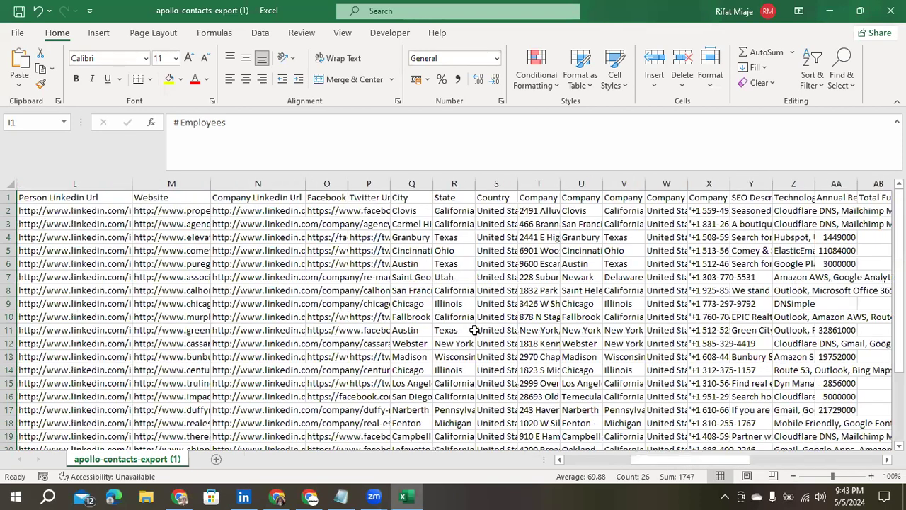
left_click_drag(341, 183, 807, 184)
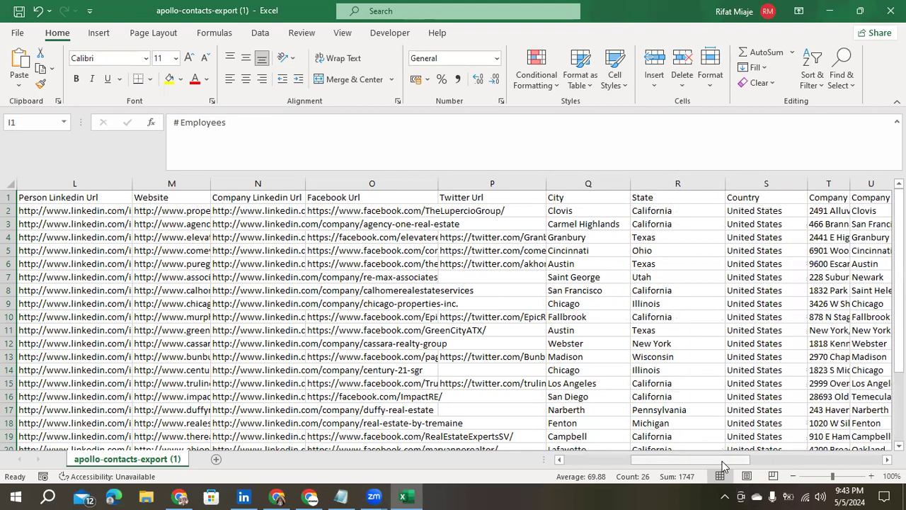
scroll(722, 464, "right", 5)
scroll(750, 457, "right", 1)
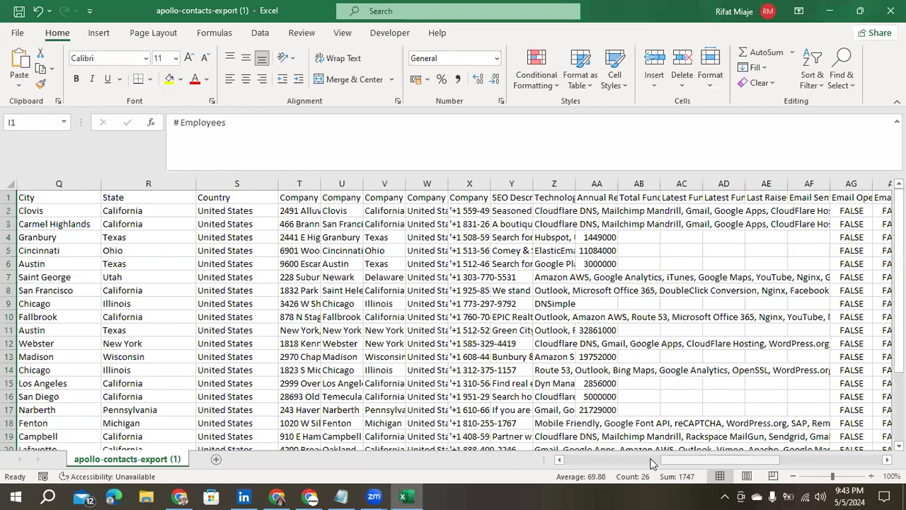
left_click_drag(317, 183, 387, 182)
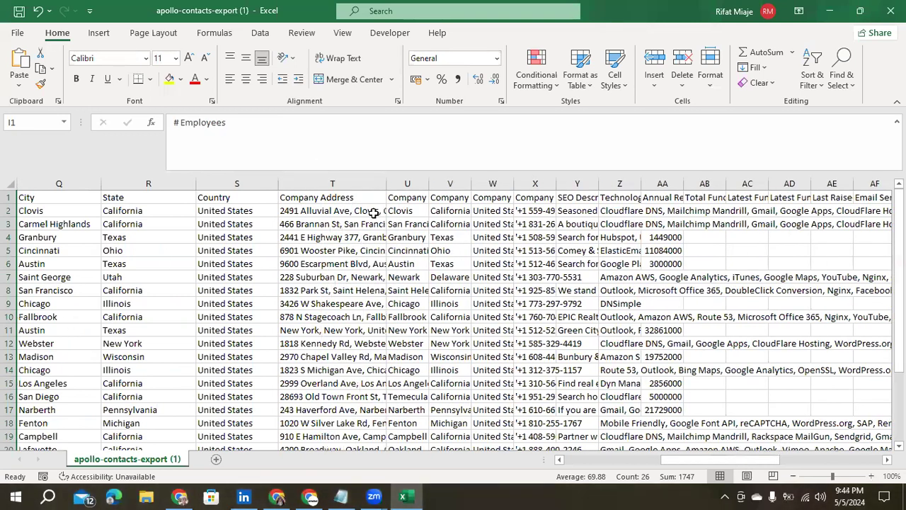
left_click_drag(422, 185, 782, 184)
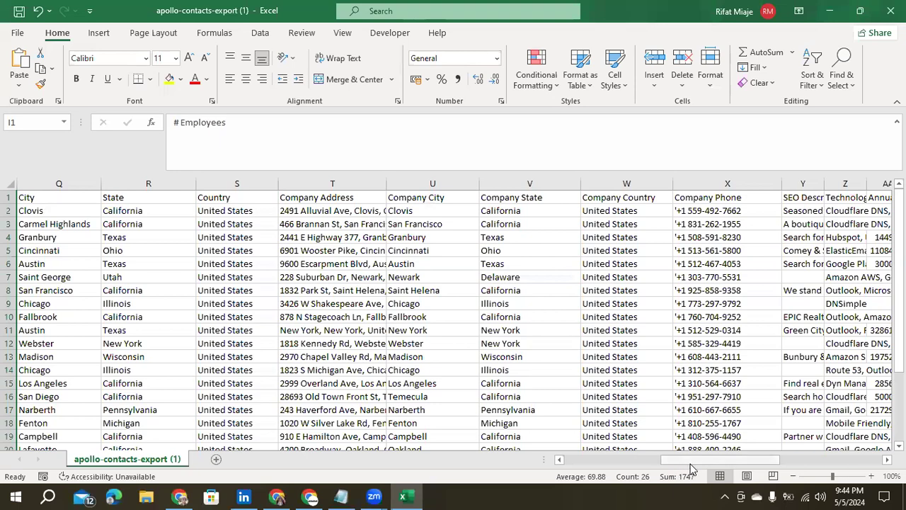
Step: Delete all columns from SEO Description through the last one, User Managed
scroll(687, 463, "right", 5)
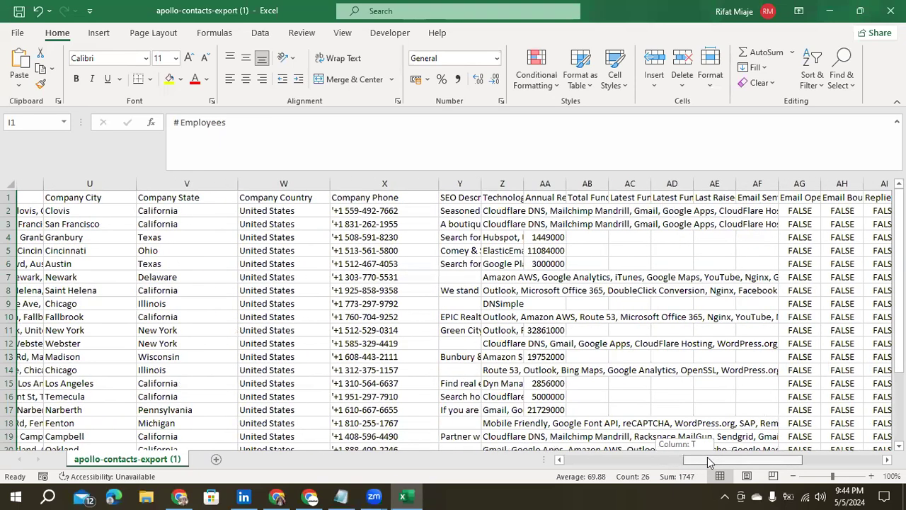
left_click_drag(454, 183, 788, 192)
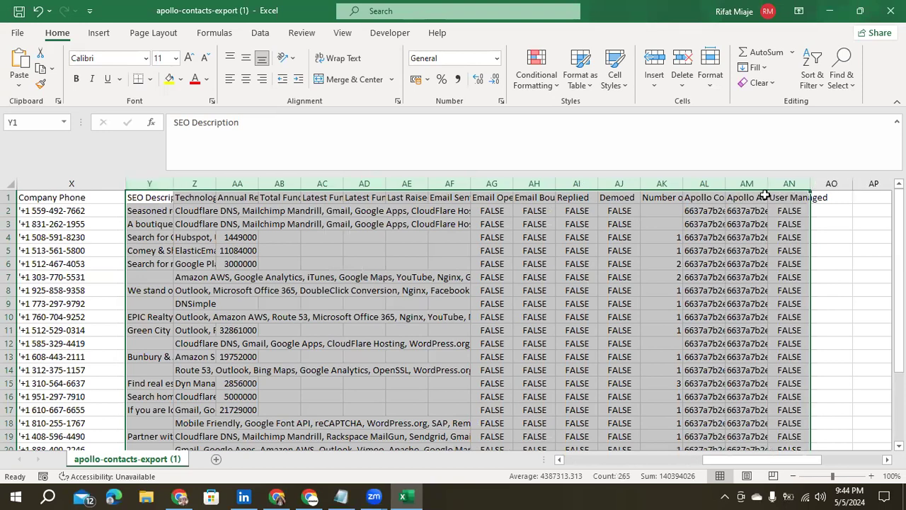
right_click(765, 197)
left_click(801, 324)
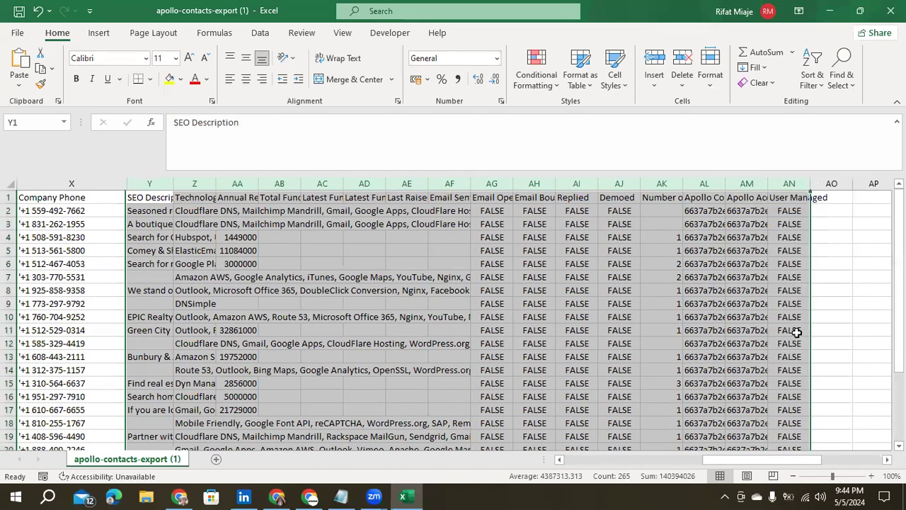
Step: Format the header text in row 1 as 16-point, bold and horizontally centred
left_click_drag(746, 457, 367, 479)
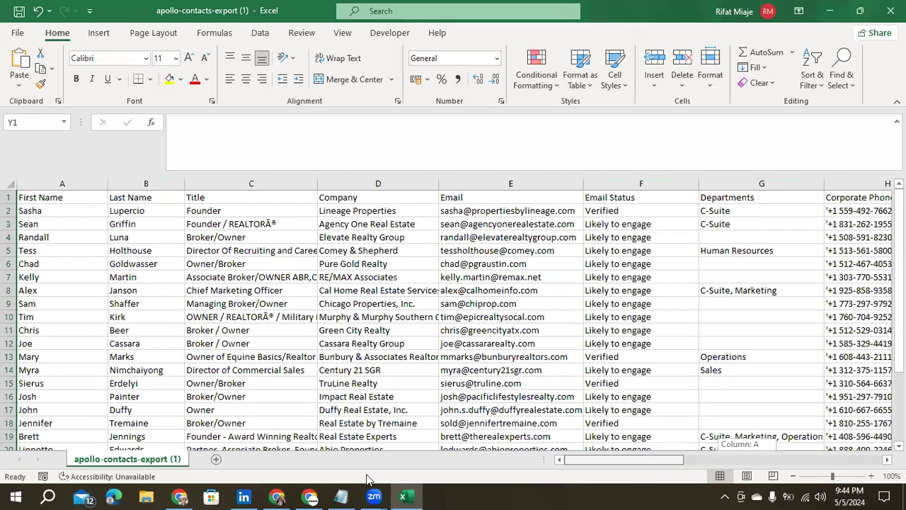
left_click(350, 395)
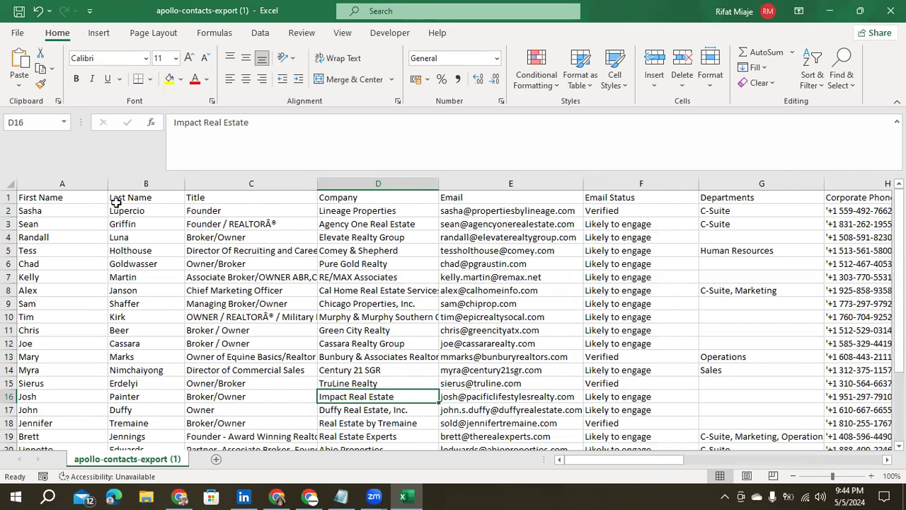
left_click(10, 197)
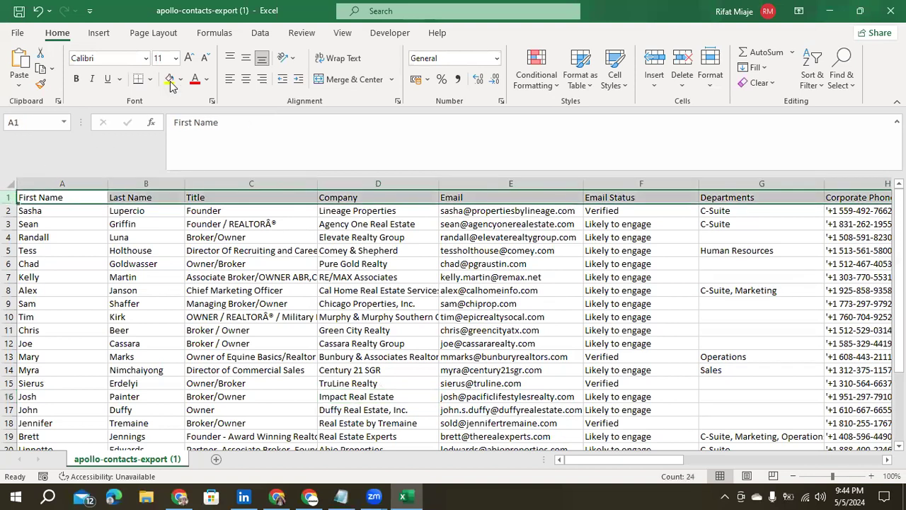
left_click(190, 57)
left_click(190, 57)
left_click(190, 57)
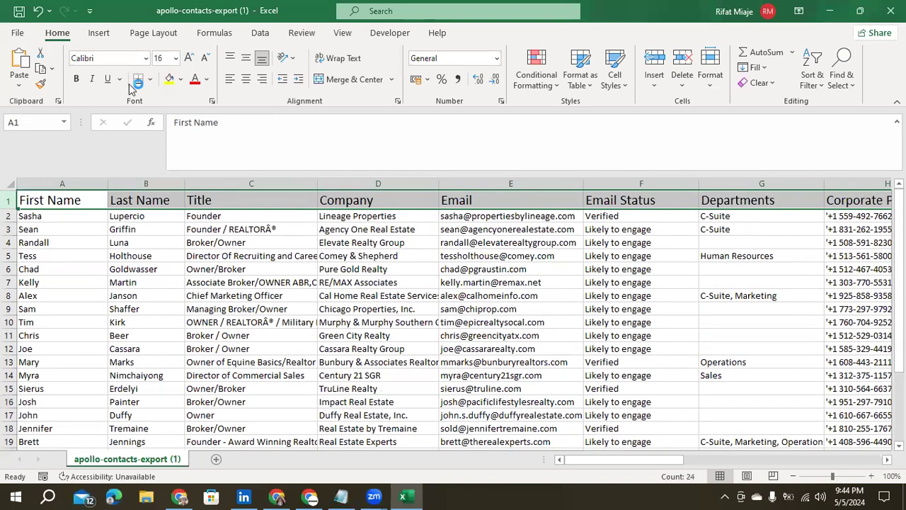
left_click(76, 79)
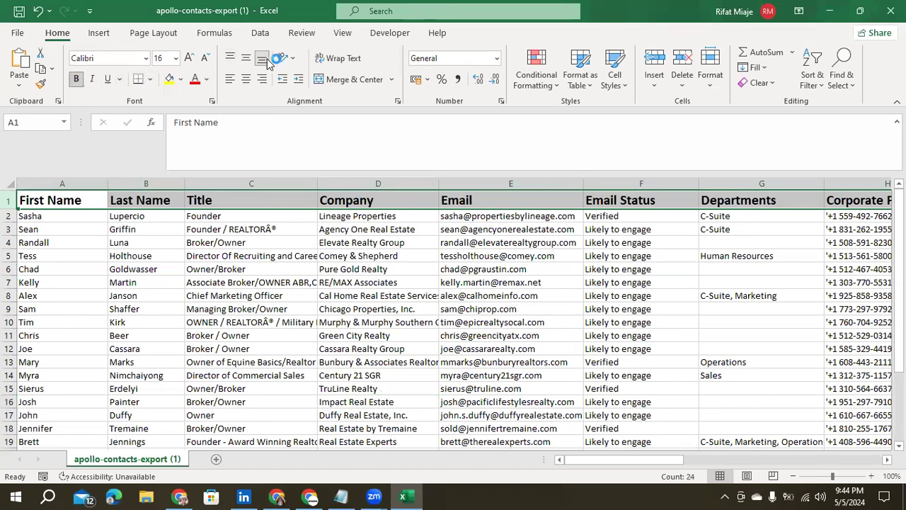
left_click(247, 79)
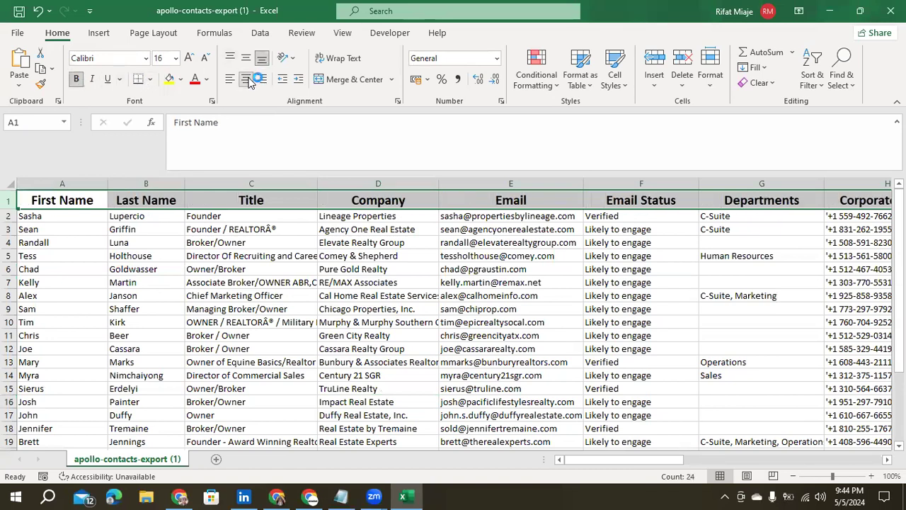
Step: Fill header row 1 with the standard yellow colour
left_click(181, 80)
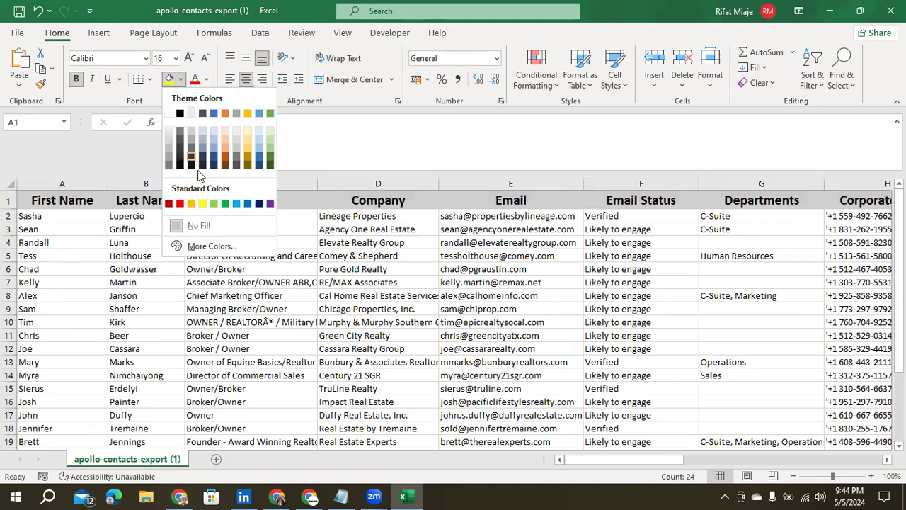
left_click(204, 204)
left_click(249, 268)
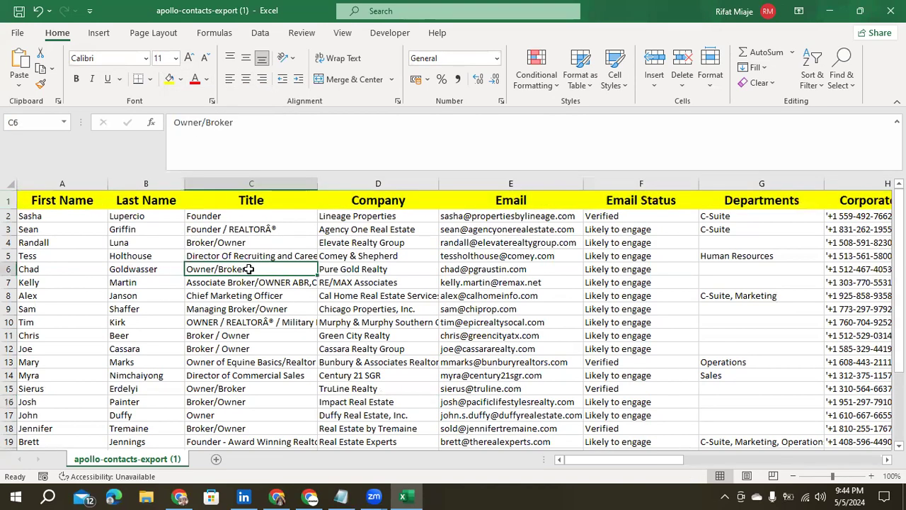
Step: Widen the Keywords, Person Linkedin Url, Website and Facebook Url columns to fit their enlarged headers and contents
left_click_drag(600, 460, 652, 458)
left_click_drag(436, 183, 482, 183)
left_click_drag(598, 183, 647, 184)
left_click_drag(722, 183, 805, 183)
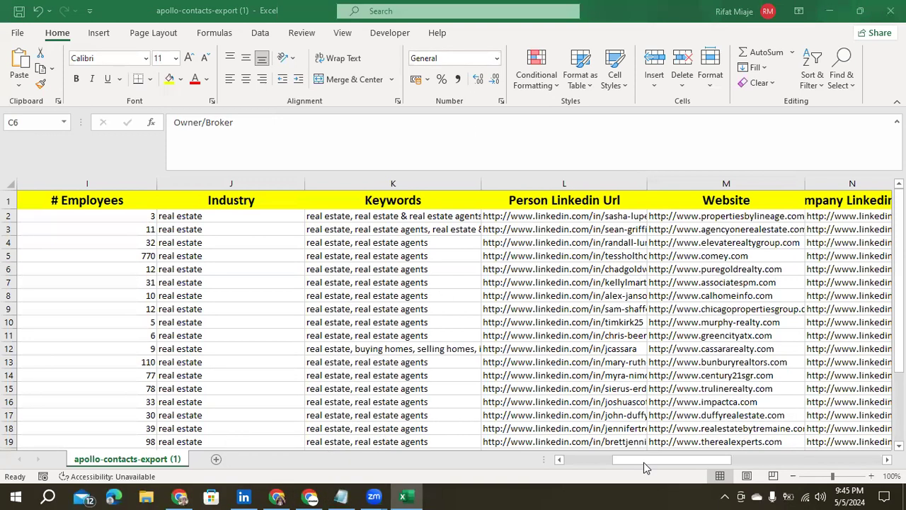
left_click_drag(667, 464, 686, 461)
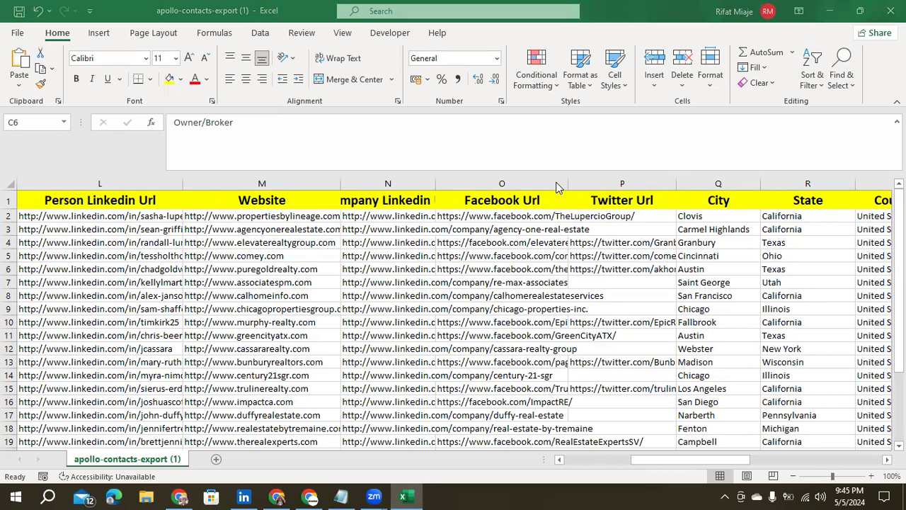
left_click_drag(569, 183, 606, 184)
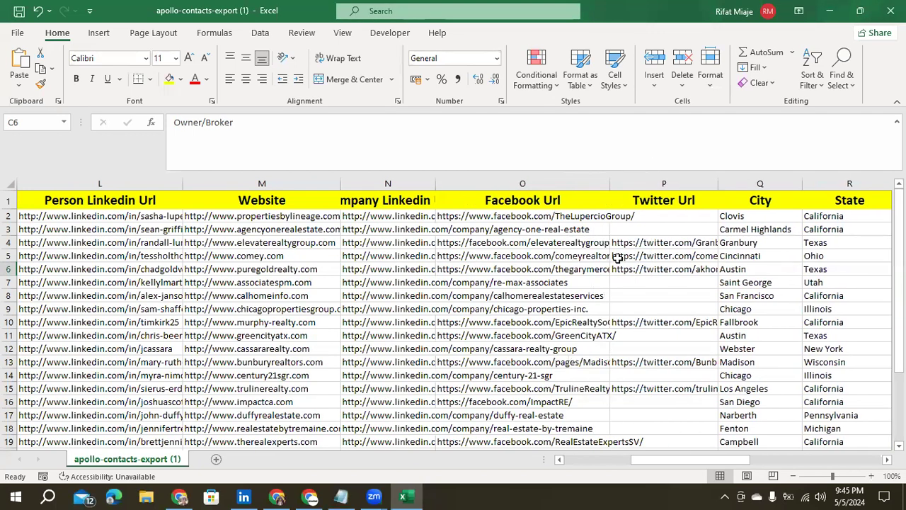
Step: Switch to Apollo in Chrome and open the plan upgrade page to review the Free, Basic, Professional and Organization pricing
mouse_move(280, 495)
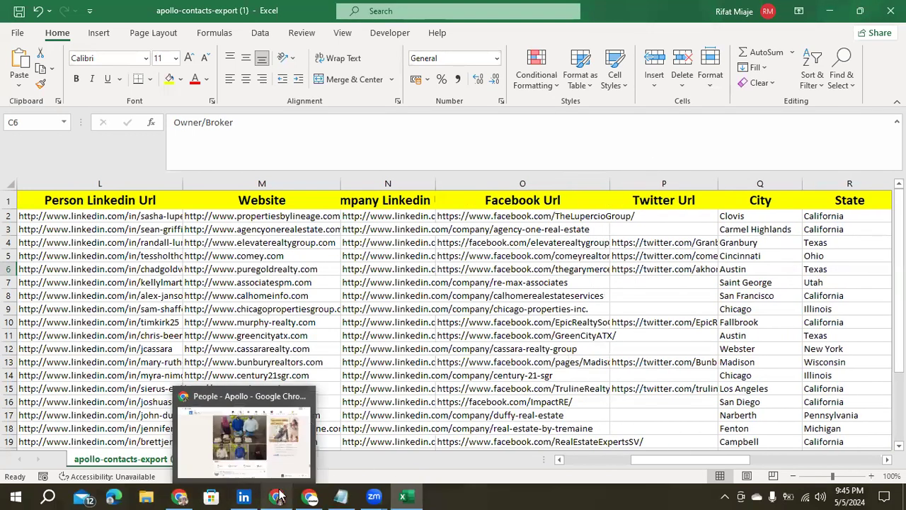
left_click(278, 424)
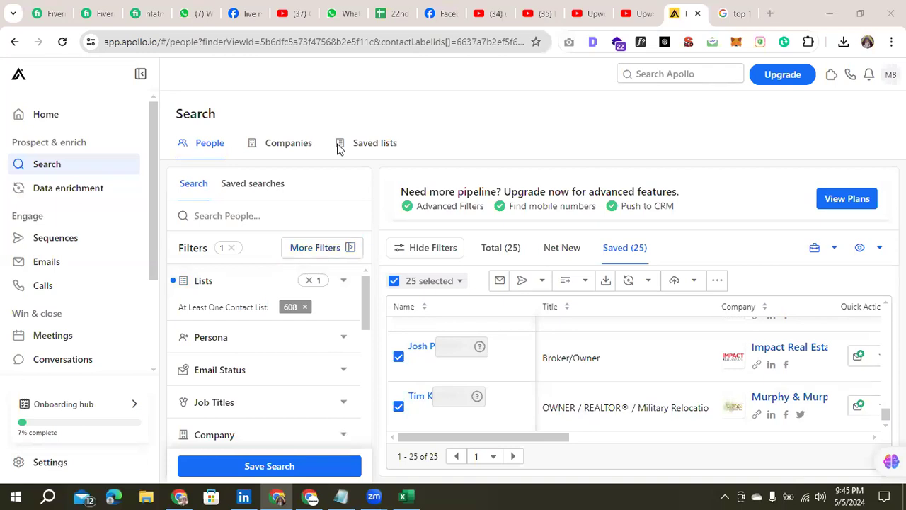
left_click(781, 74)
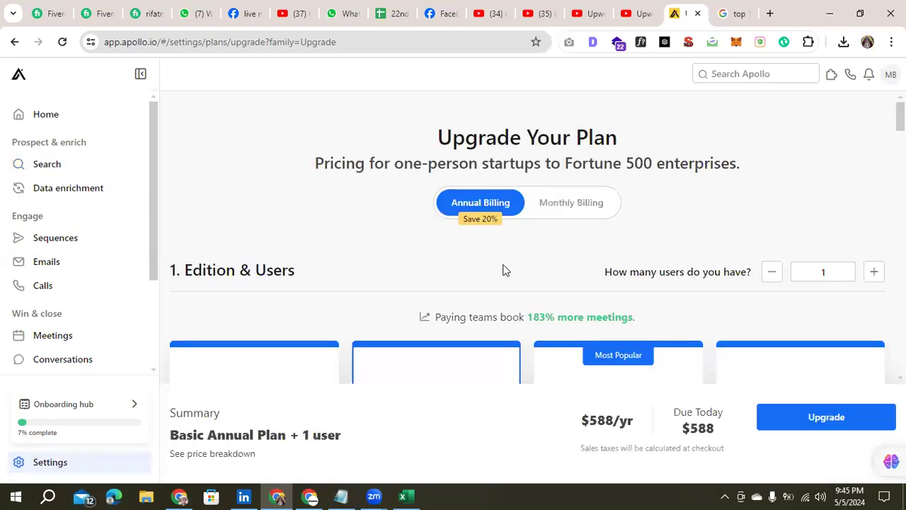
scroll(503, 269, "down", 4)
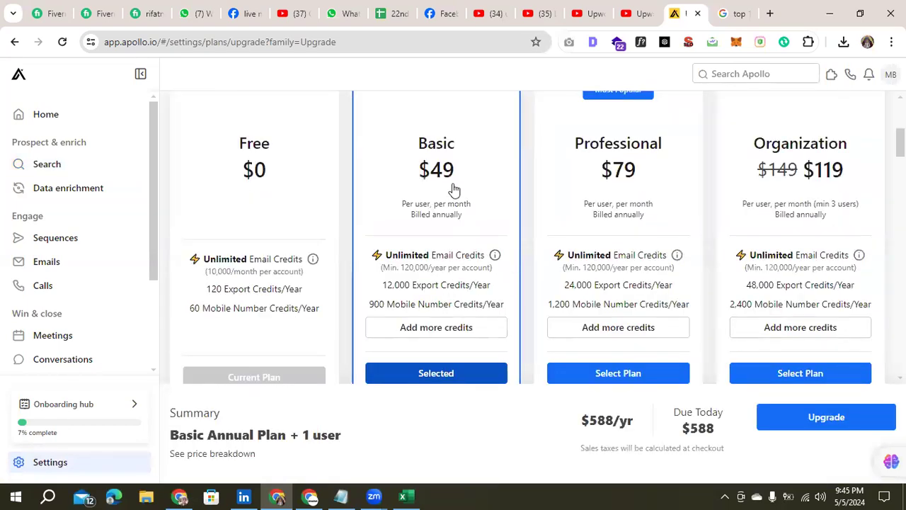
scroll(451, 181, "up", 3)
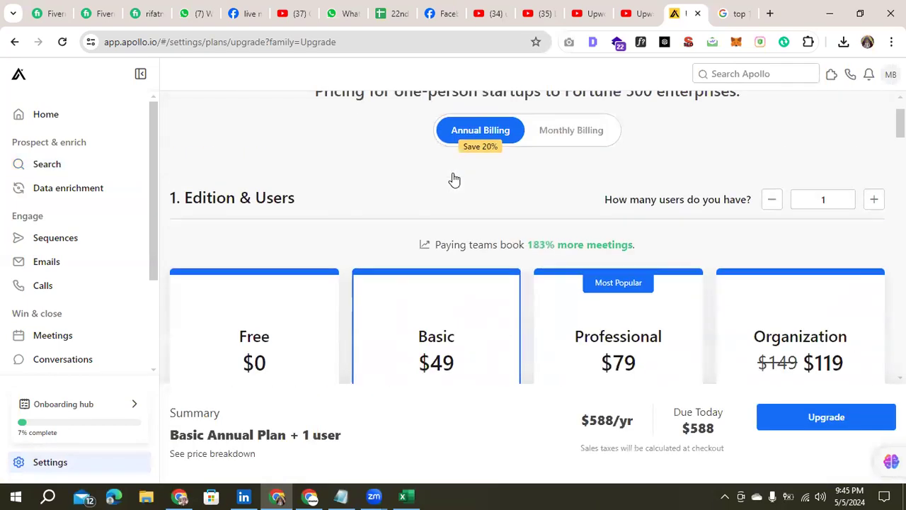
Step: Show the plan prices with monthly billing and examine the Basic plan's price and included email credits
left_click(579, 140)
scroll(478, 259, "down", 2)
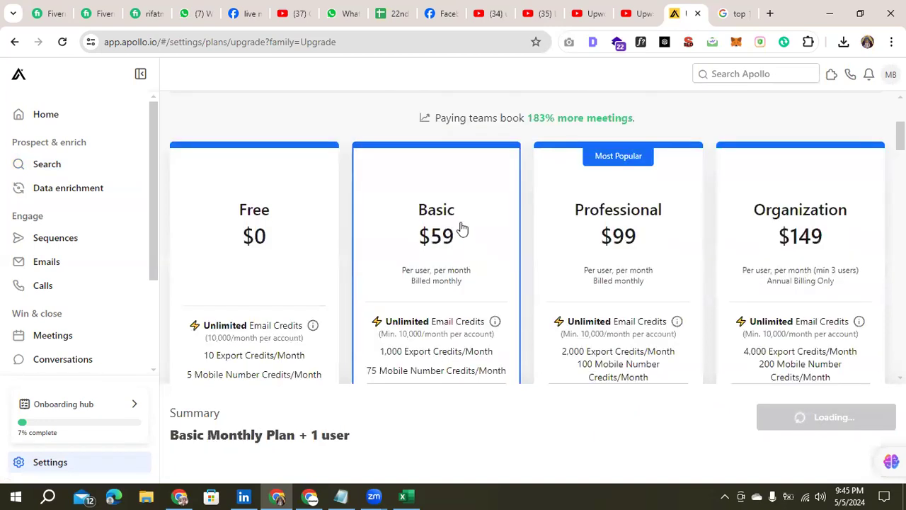
left_click_drag(465, 234, 425, 234)
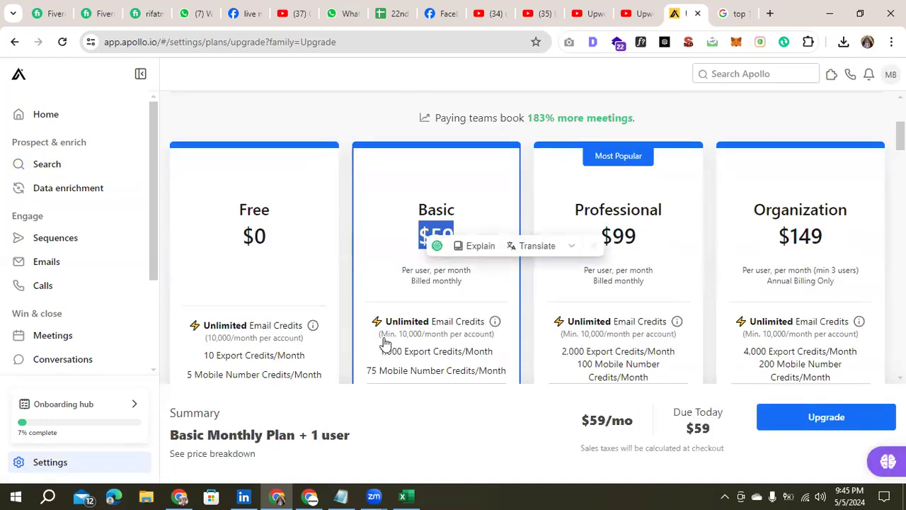
scroll(379, 356, "down", 1)
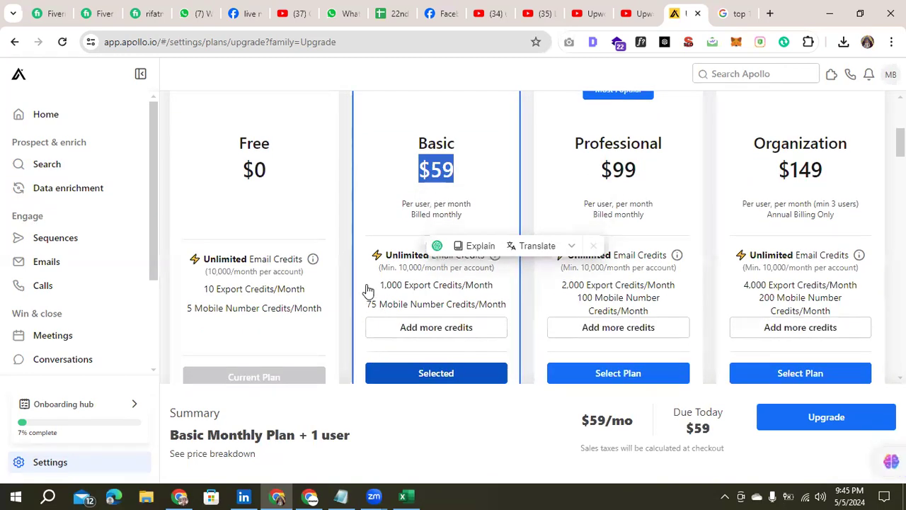
left_click_drag(401, 264, 421, 267)
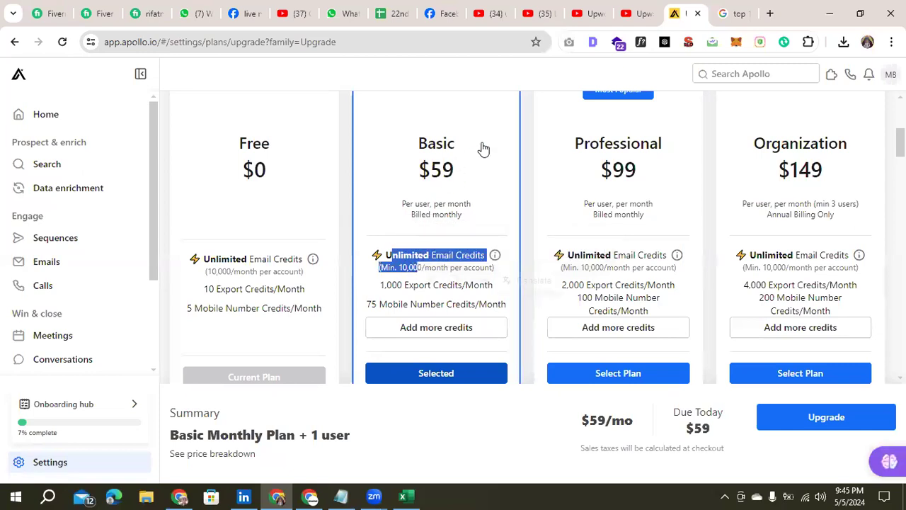
left_click(481, 147)
scroll(481, 147, "up", 4)
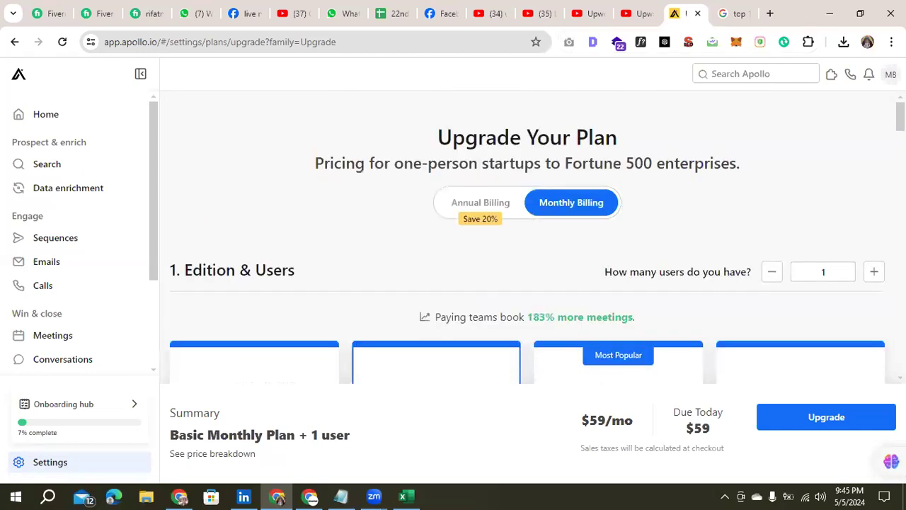
Step: Open the account's credit usage page and examine the monthly email credit allowance
left_click(890, 75)
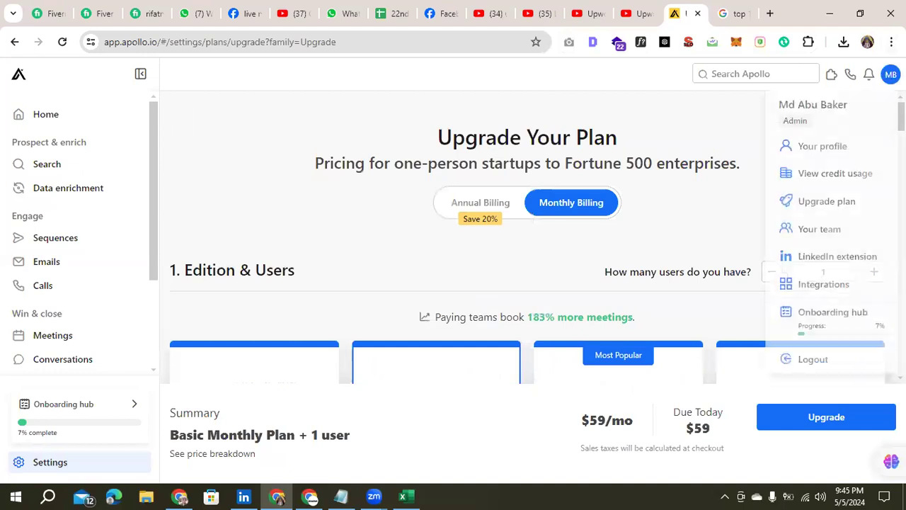
left_click(842, 177)
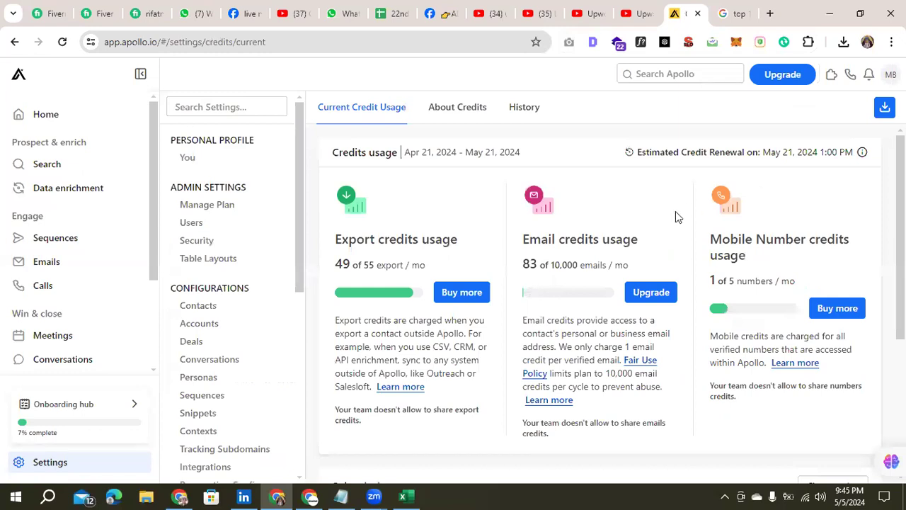
left_click_drag(550, 265, 582, 265)
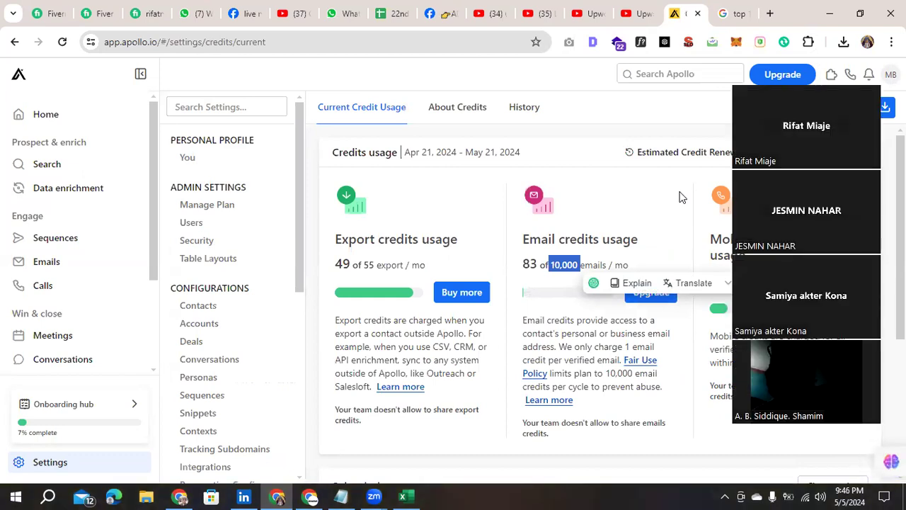
left_click(652, 213)
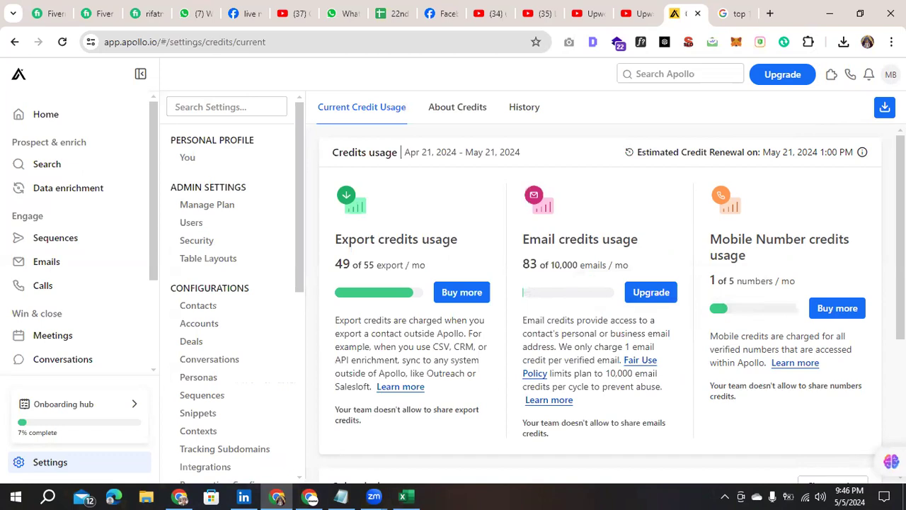
Step: Open the profile's general account settings for review and look over the Home dashboard's workstreams
left_click(890, 74)
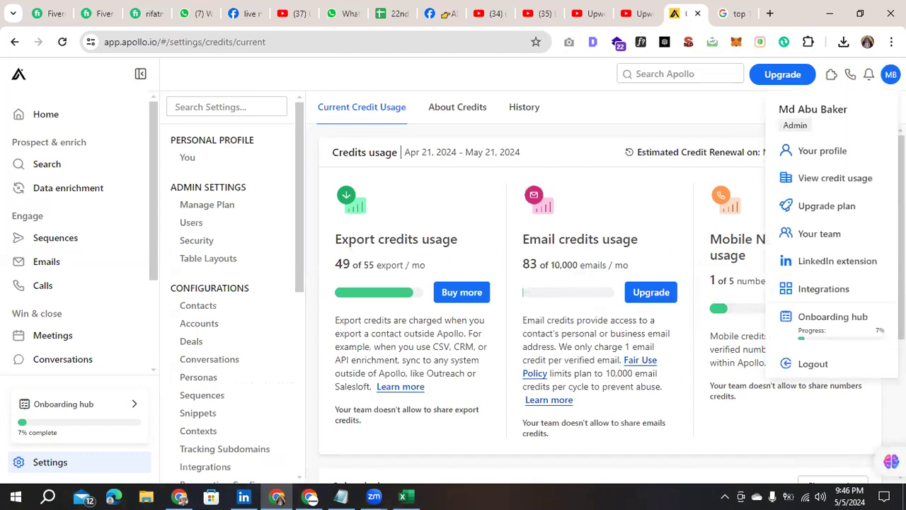
left_click(807, 156)
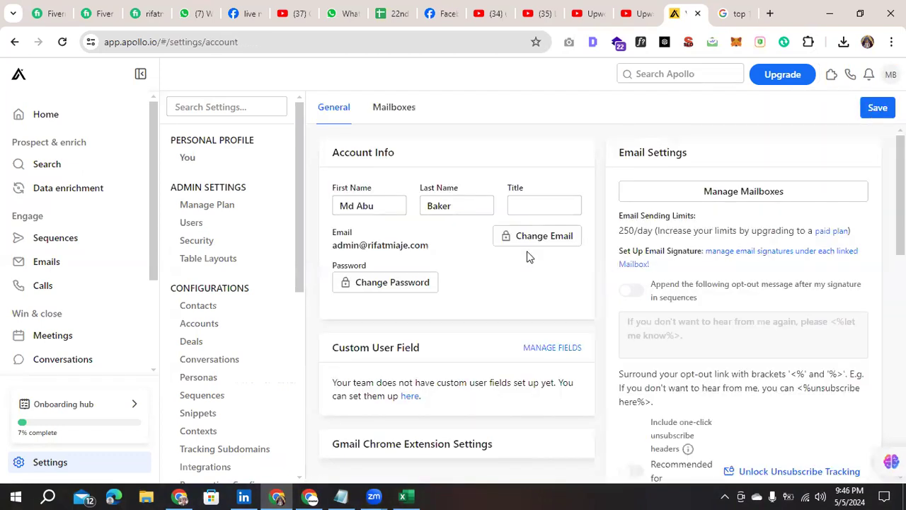
left_click(891, 74)
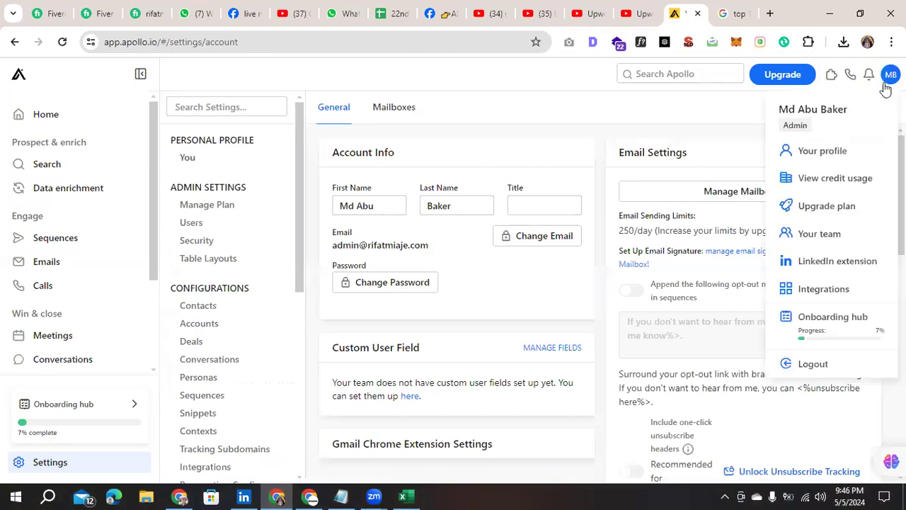
left_click(818, 152)
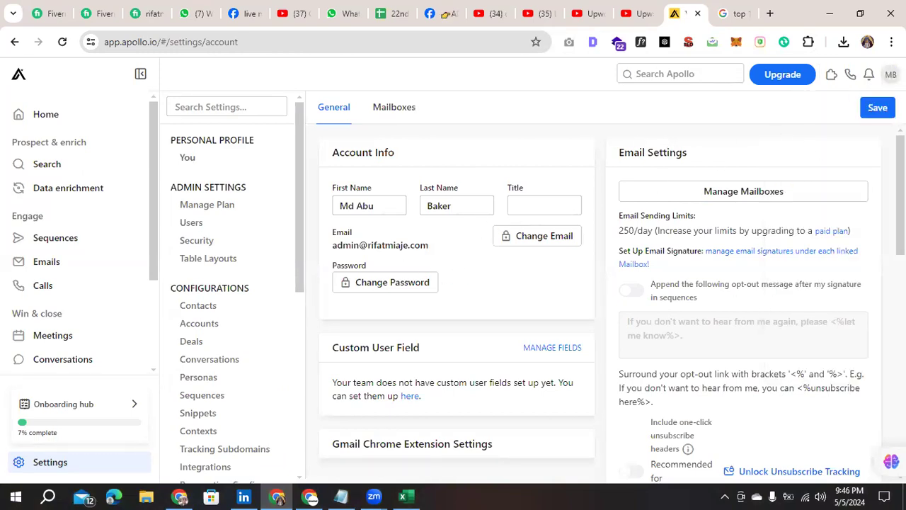
left_click(891, 74)
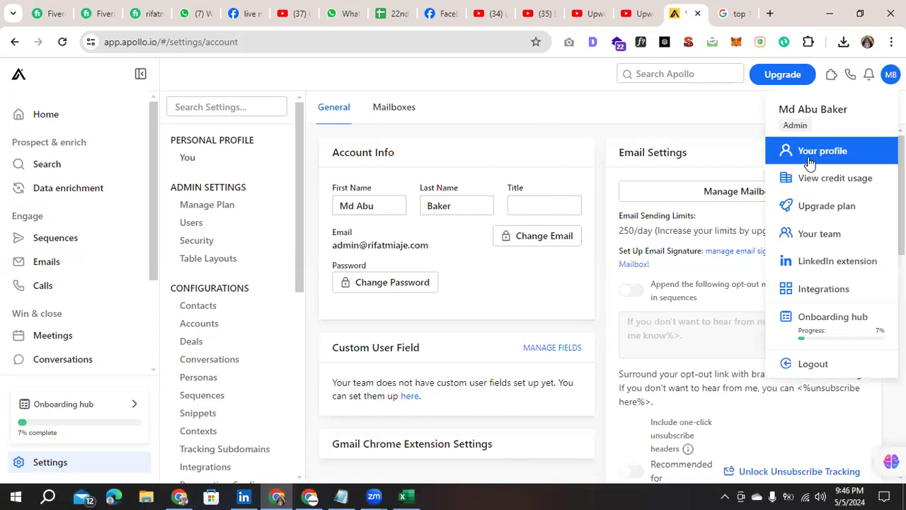
left_click(809, 152)
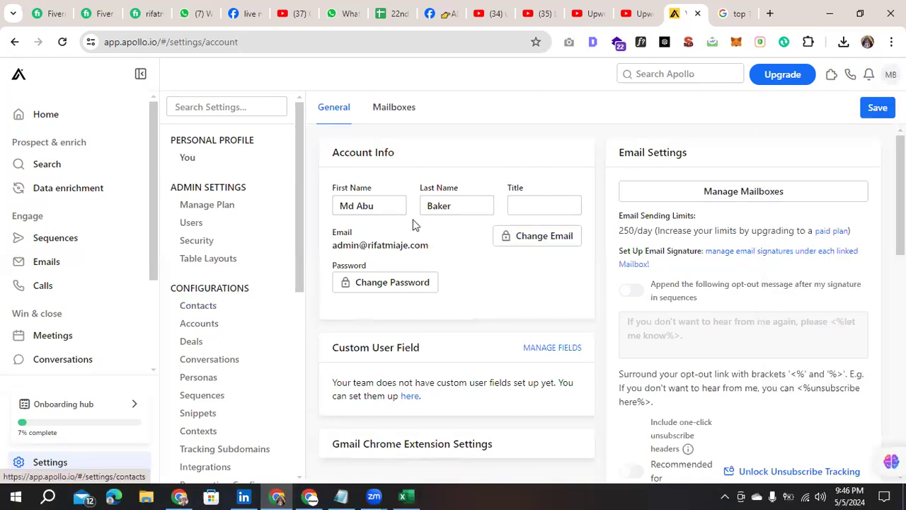
left_click(48, 114)
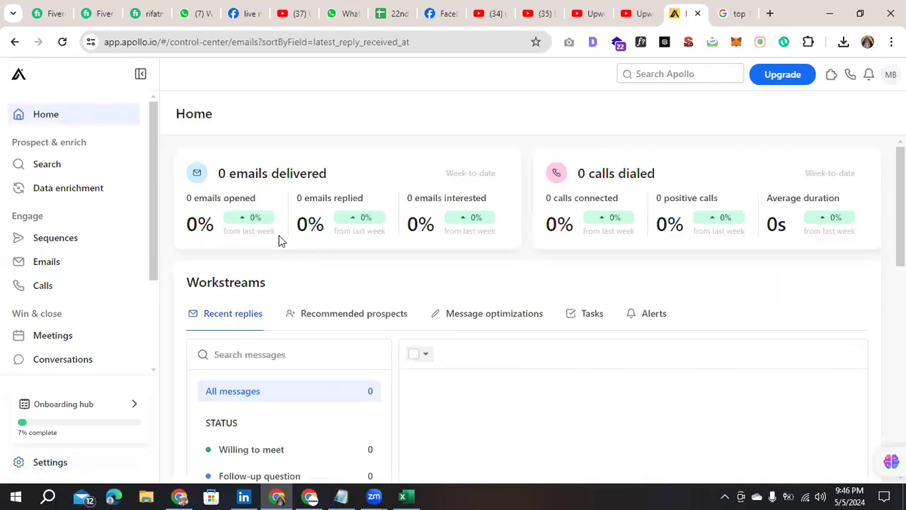
scroll(282, 244, "down", 2)
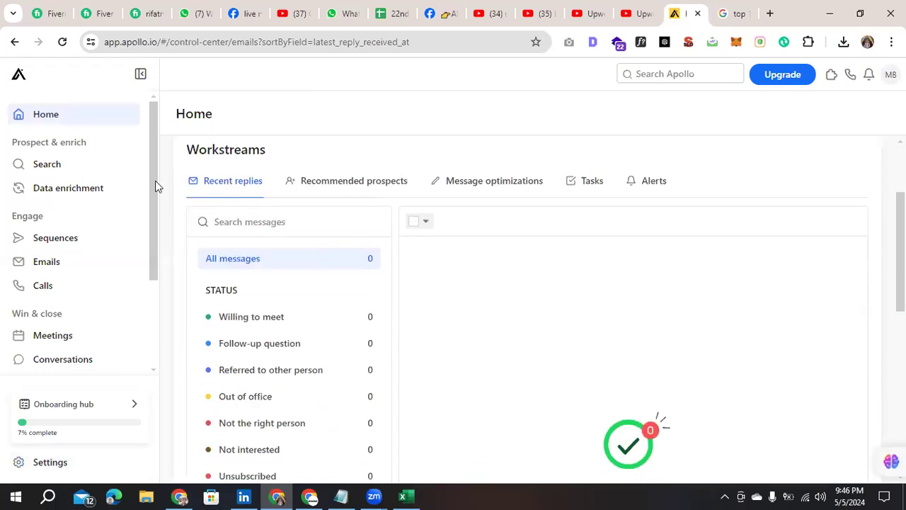
Step: Open the people search, clear the 608 contact list filter and look through the available filters
left_click(79, 172)
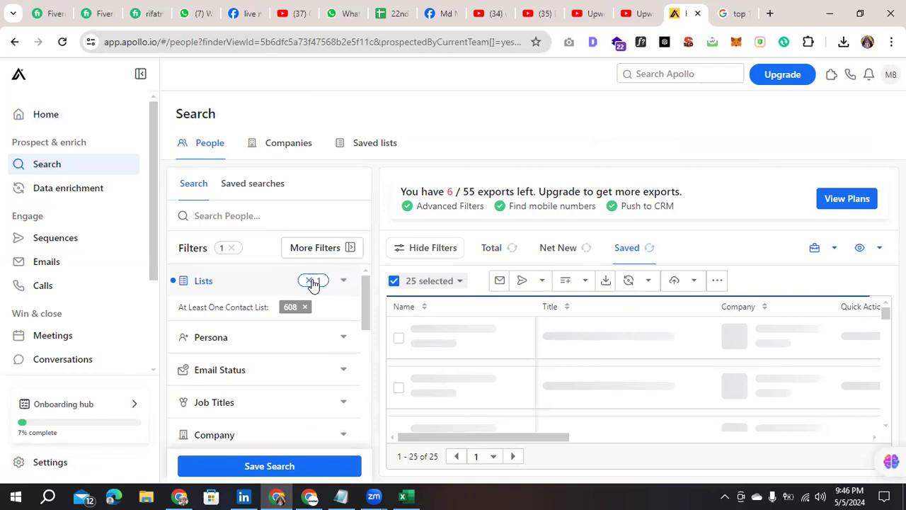
left_click(309, 281)
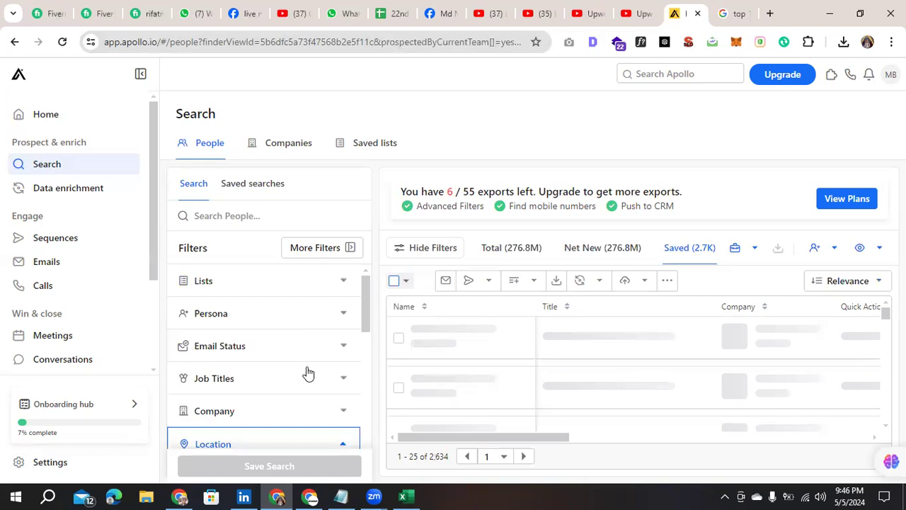
scroll(308, 374, "down", 2)
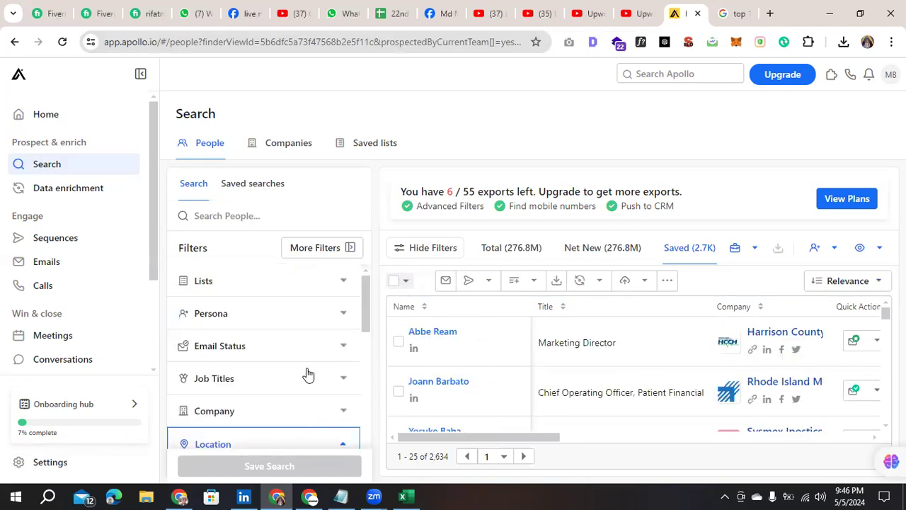
scroll(276, 283, "down", 2)
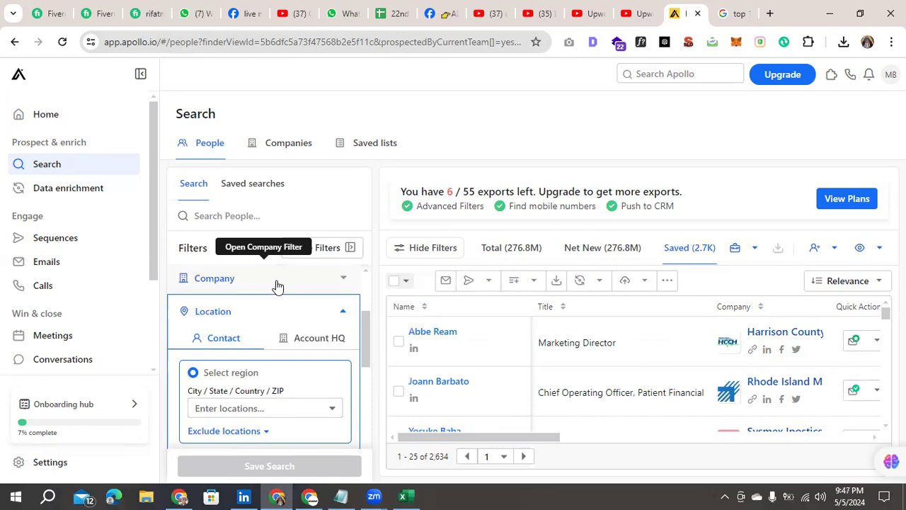
scroll(277, 294, "up", 3)
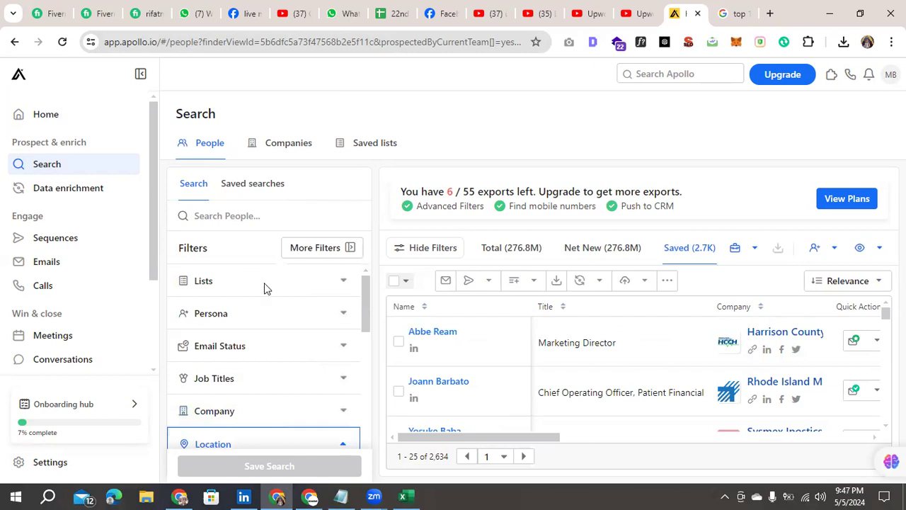
Step: Switch to the Facebook video search page and close the two open chat windows
left_click(91, 20)
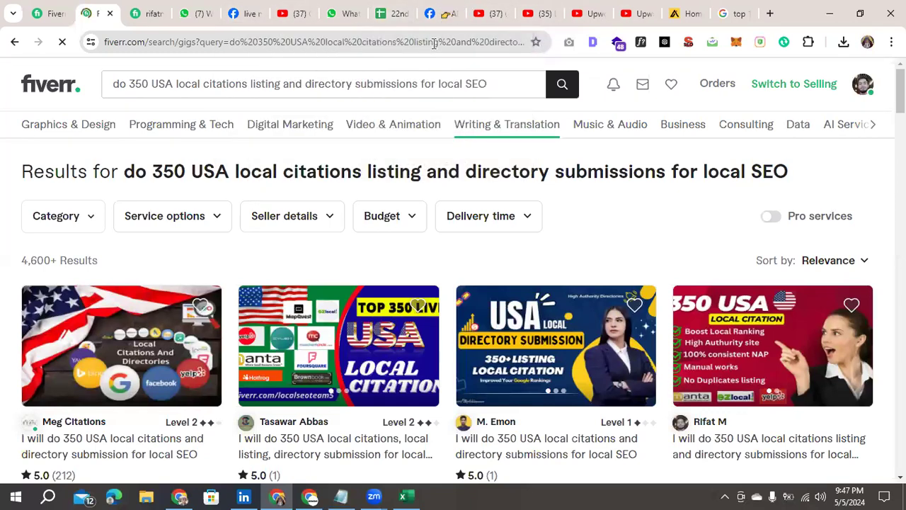
left_click(244, 13)
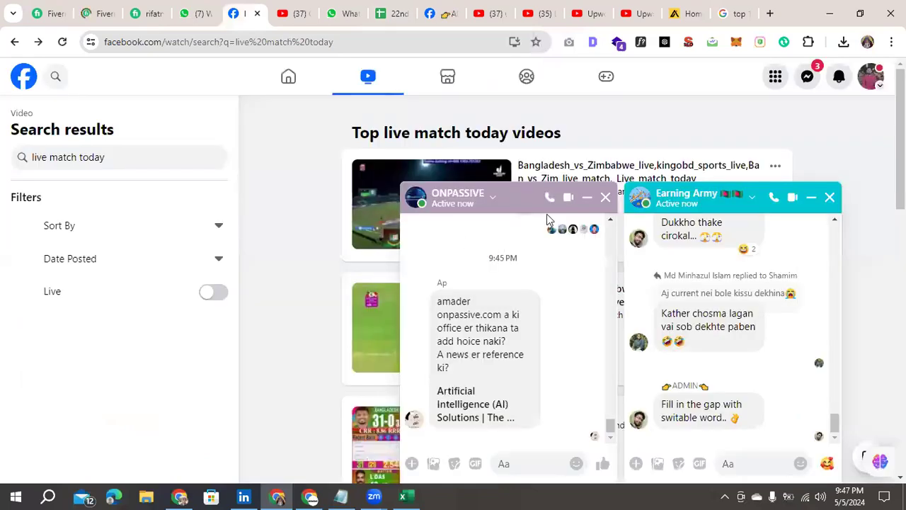
left_click(602, 201)
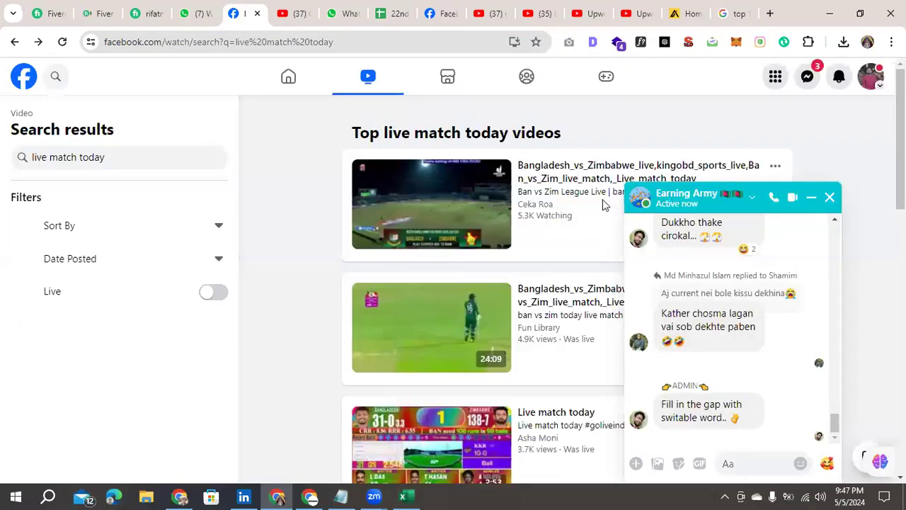
left_click(830, 197)
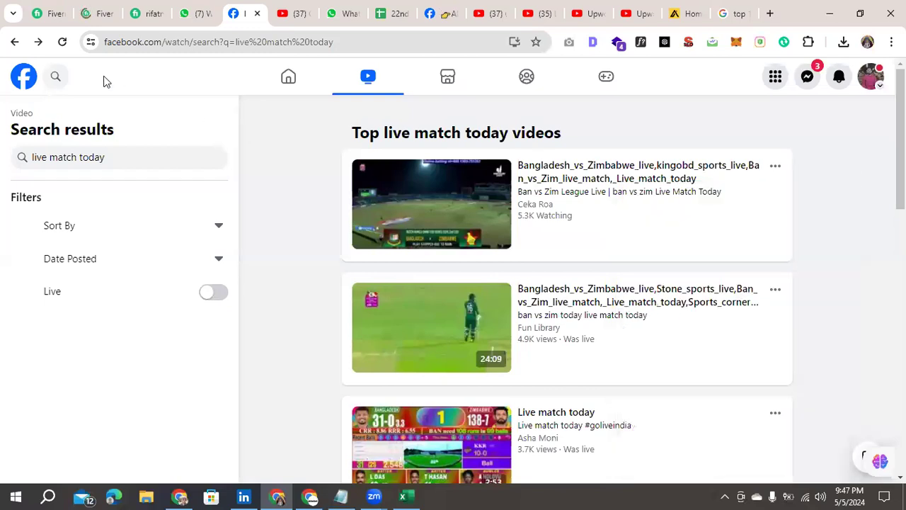
Step: Open the Facebook home feed, close the reopened chat and browse the posts before returning to Apollo's people search
left_click(25, 83)
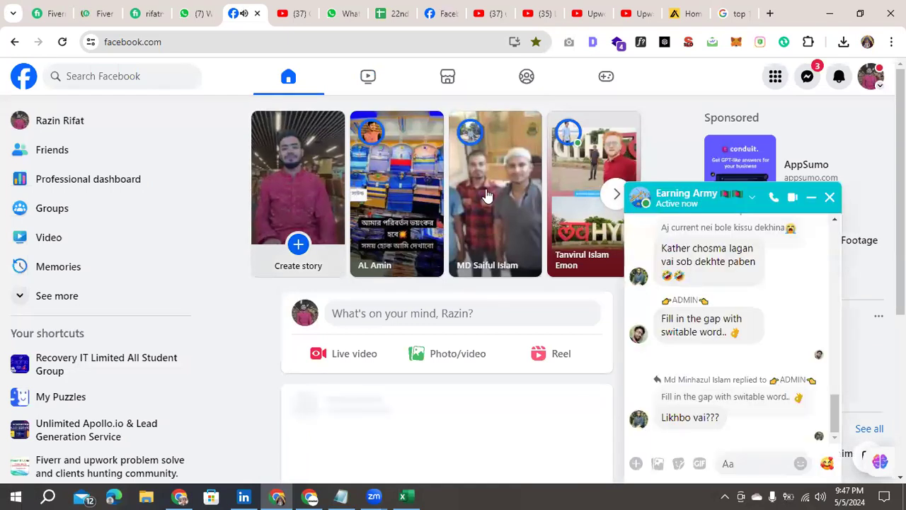
left_click(833, 199)
scroll(528, 403, "down", 1)
scroll(527, 404, "down", 4)
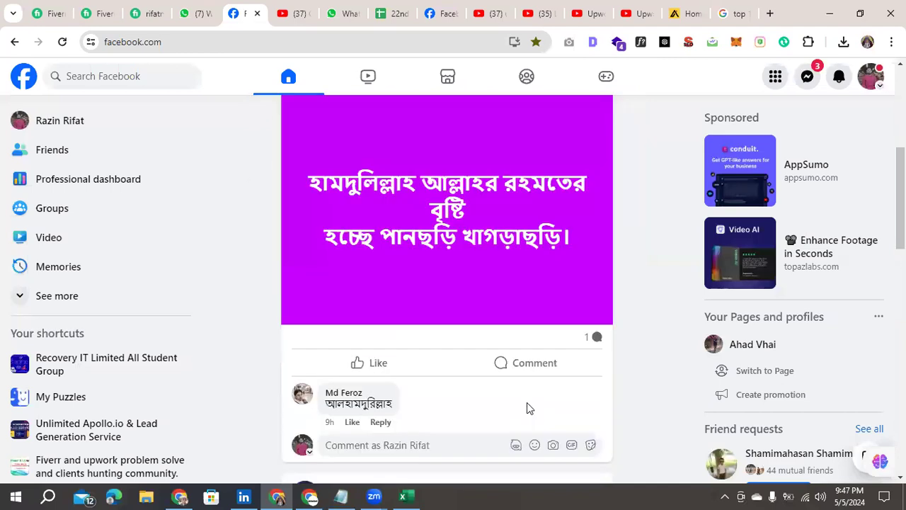
scroll(524, 376, "up", 5)
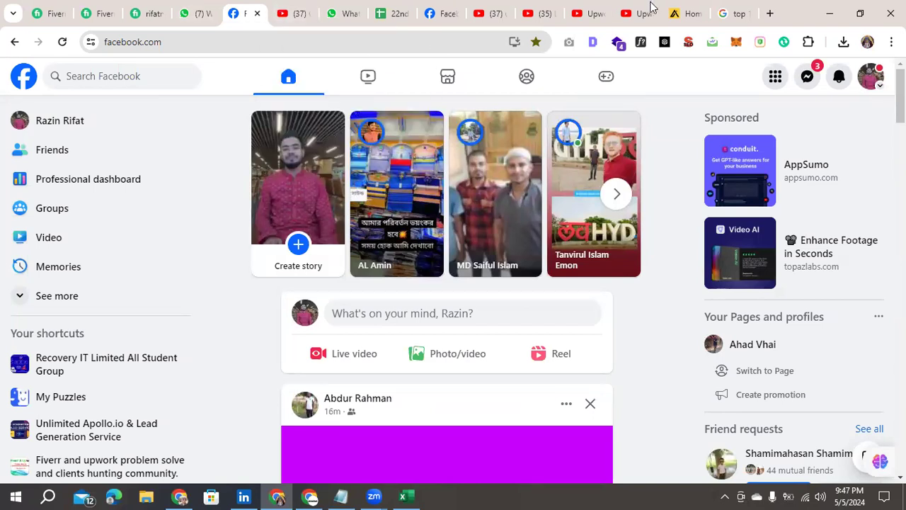
left_click(685, 10)
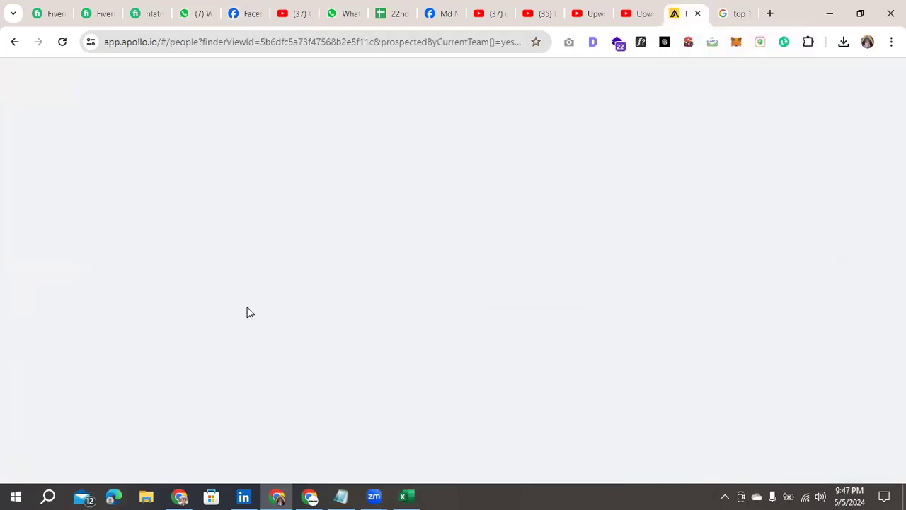